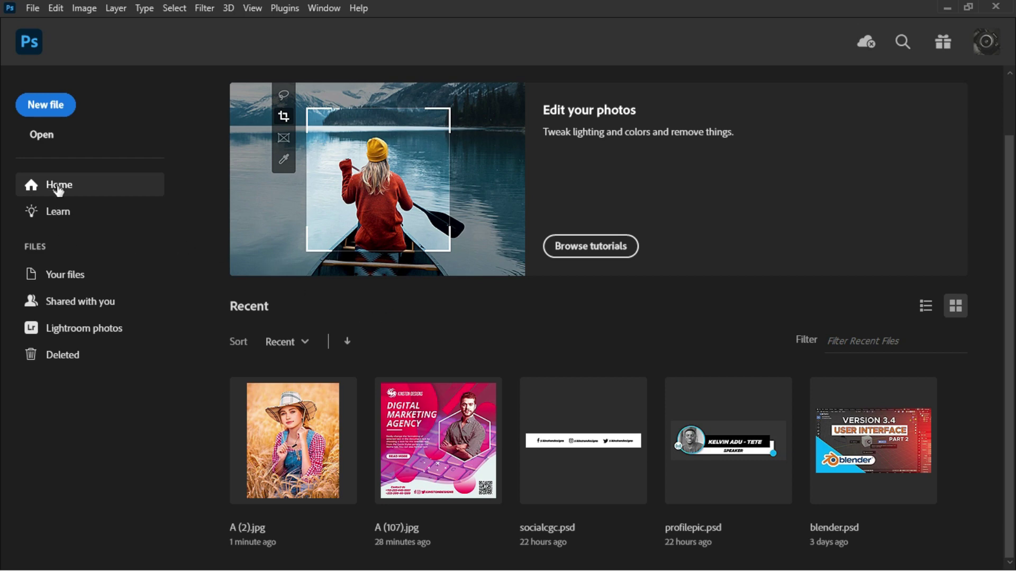
# View the Learn page, return to Home, and toggle the recent files between list and thumbnail view
pyautogui.click(70, 213)
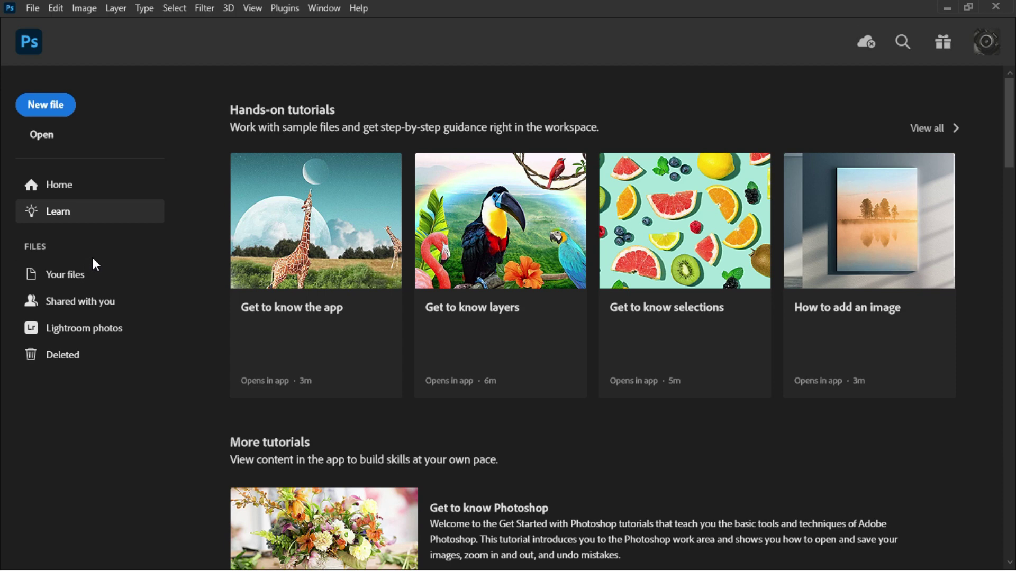
pyautogui.click(59, 185)
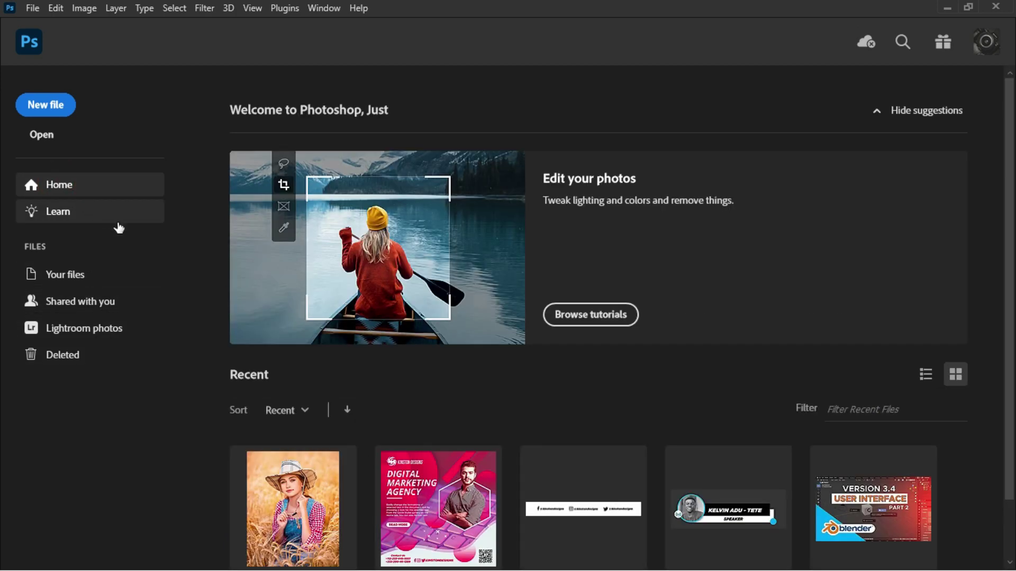
pyautogui.click(925, 374)
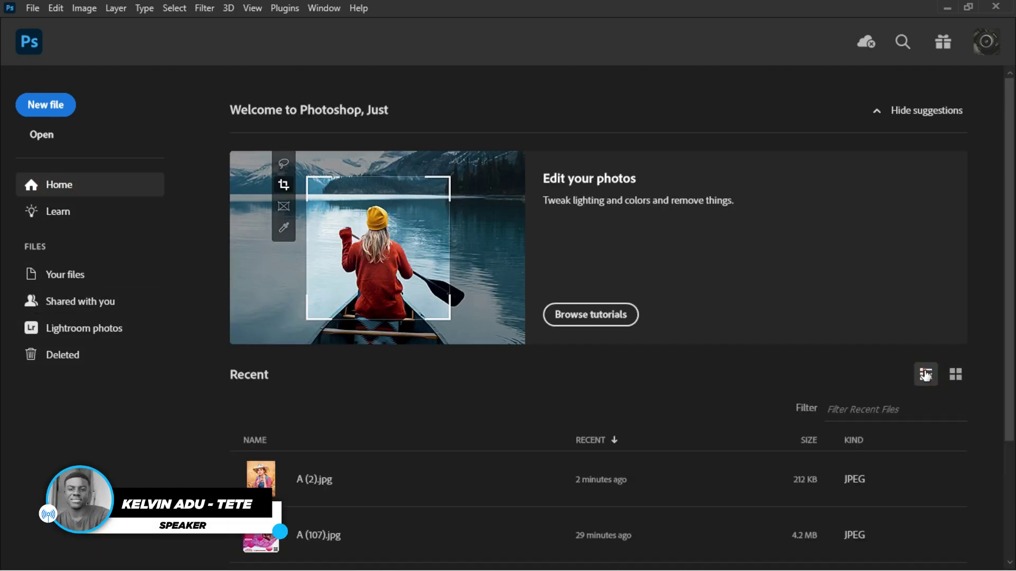
pyautogui.click(955, 377)
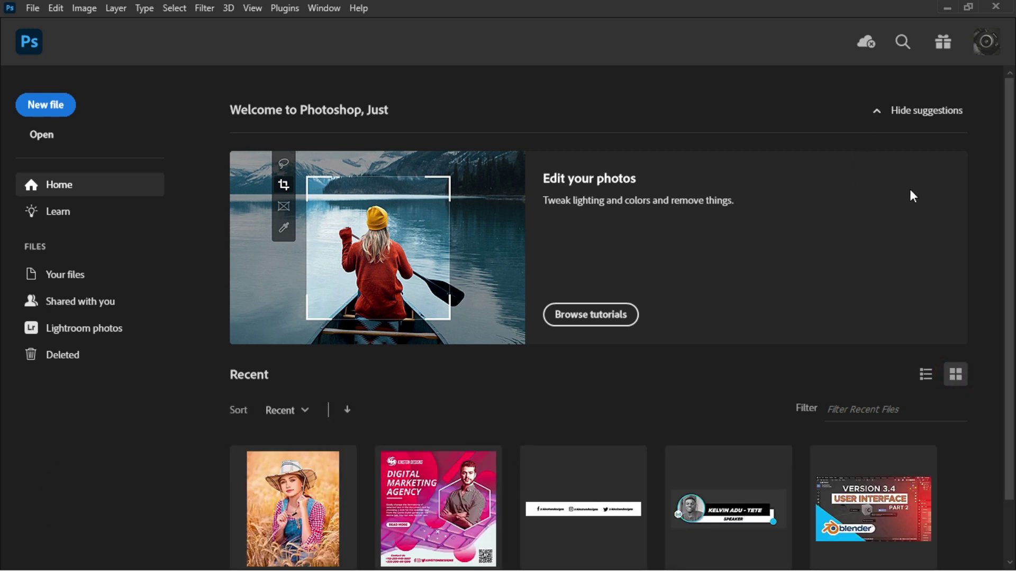
# Collapse and restore the home screen suggestions, and look at the search page before returning
pyautogui.click(881, 118)
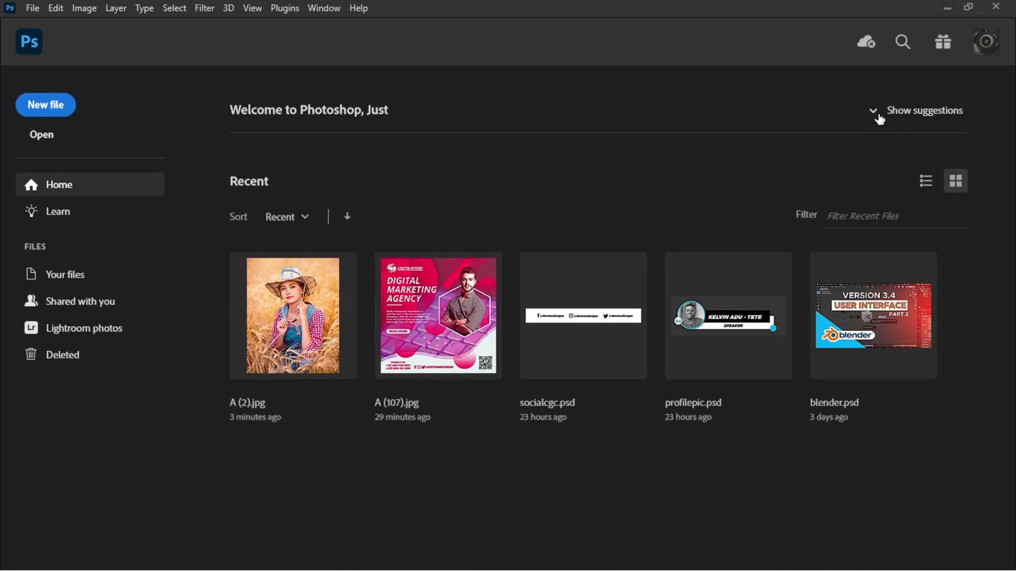
pyautogui.click(878, 114)
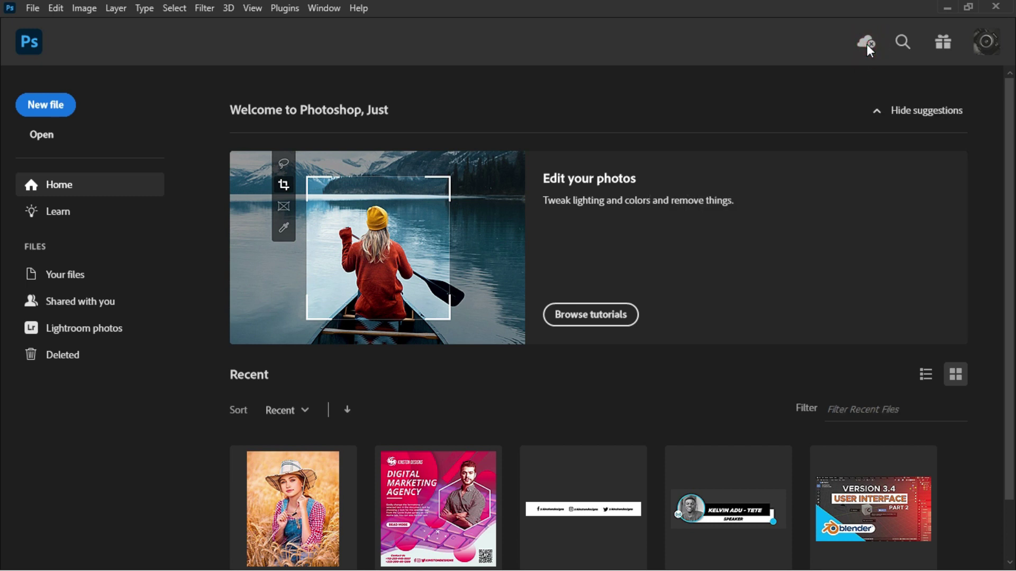
pyautogui.click(900, 41)
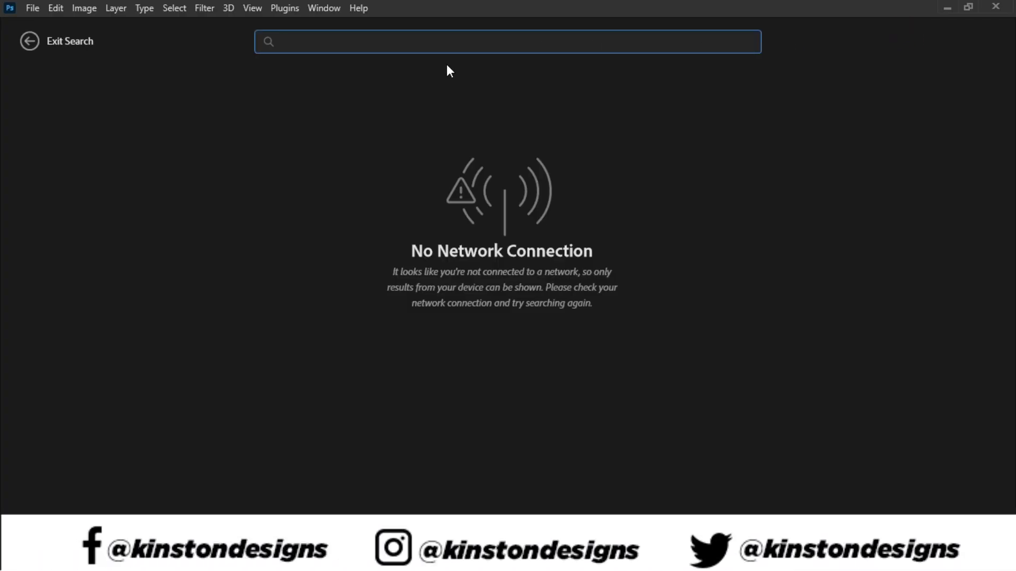
pyautogui.click(21, 46)
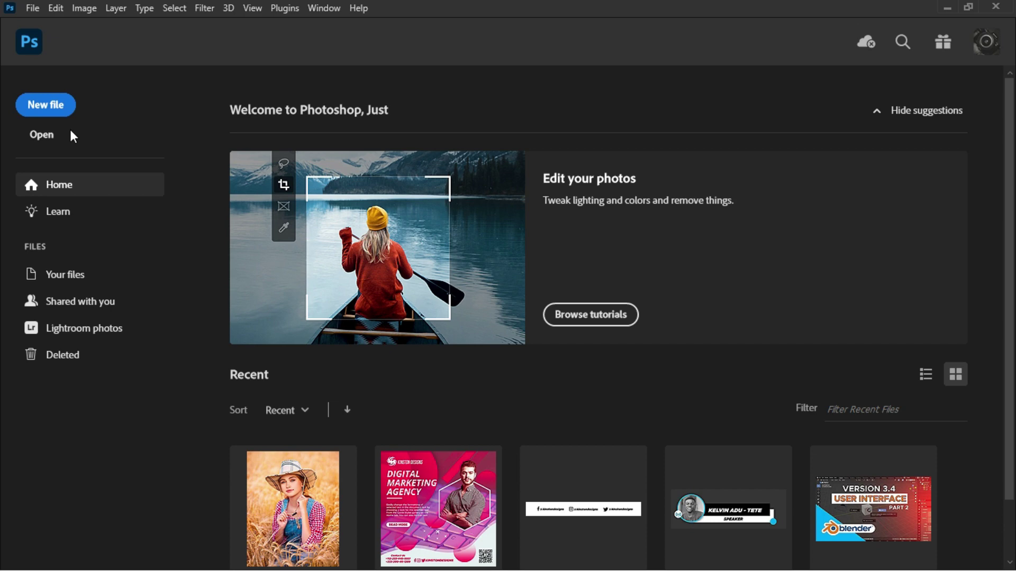
# Start a new file and look through the preset categories from Saved to Film & Video, ending on Recent
pyautogui.click(45, 104)
pyautogui.click(200, 46)
pyautogui.click(244, 53)
pyautogui.click(283, 50)
pyautogui.click(341, 47)
pyautogui.click(412, 47)
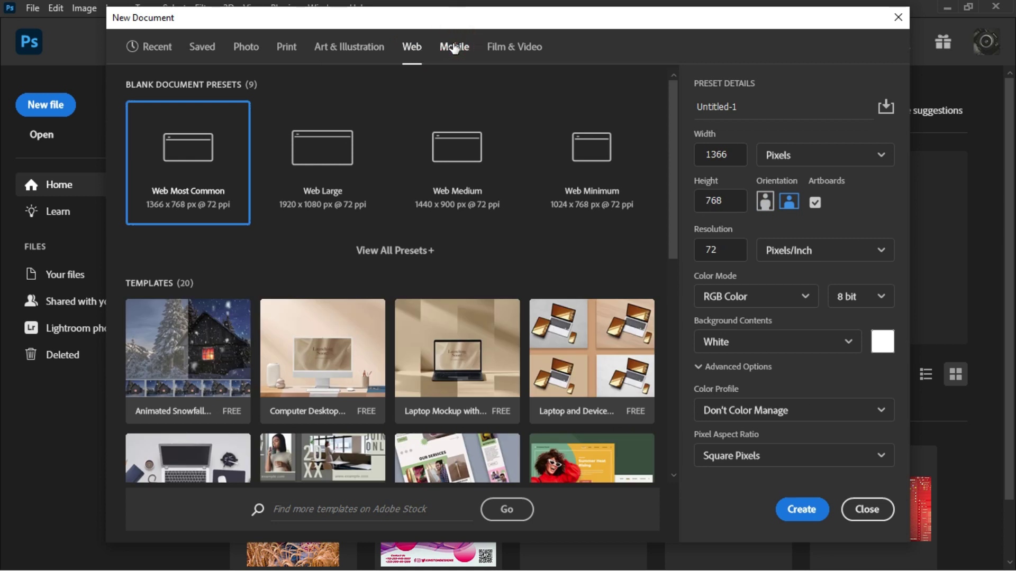
pyautogui.click(454, 48)
pyautogui.click(499, 50)
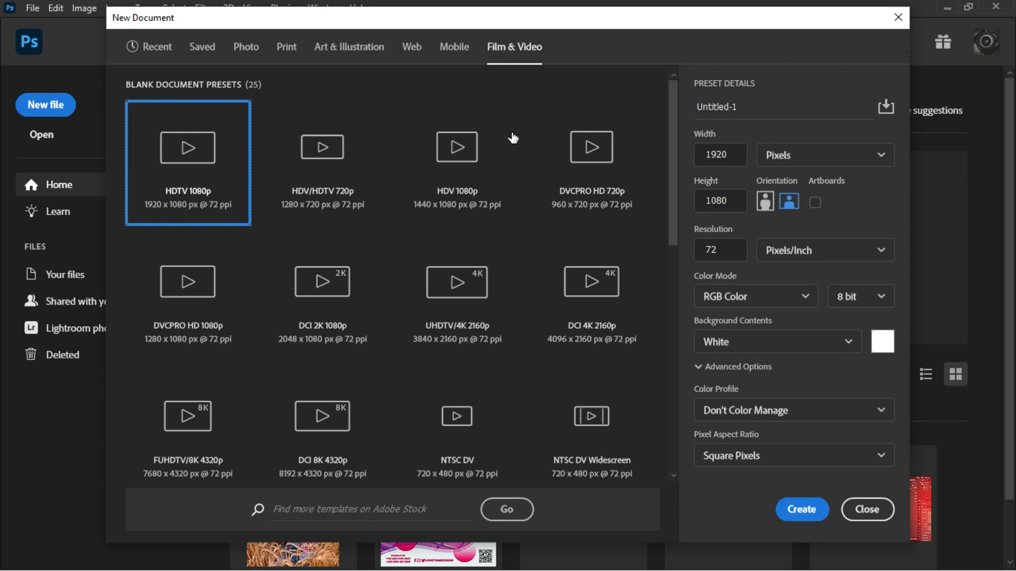
pyautogui.click(152, 46)
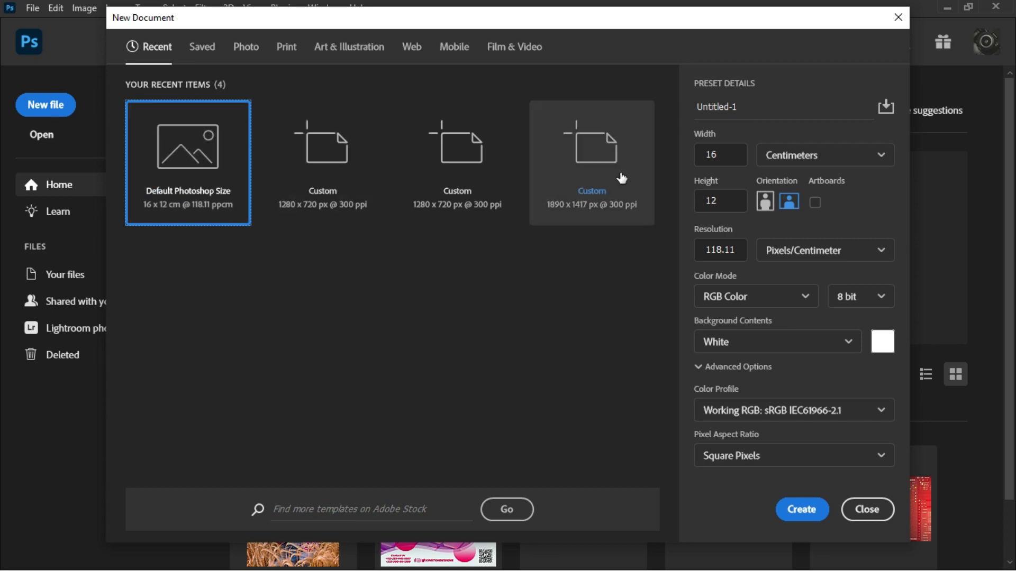
# Browse the blank presets and templates in the Photo category
pyautogui.click(246, 48)
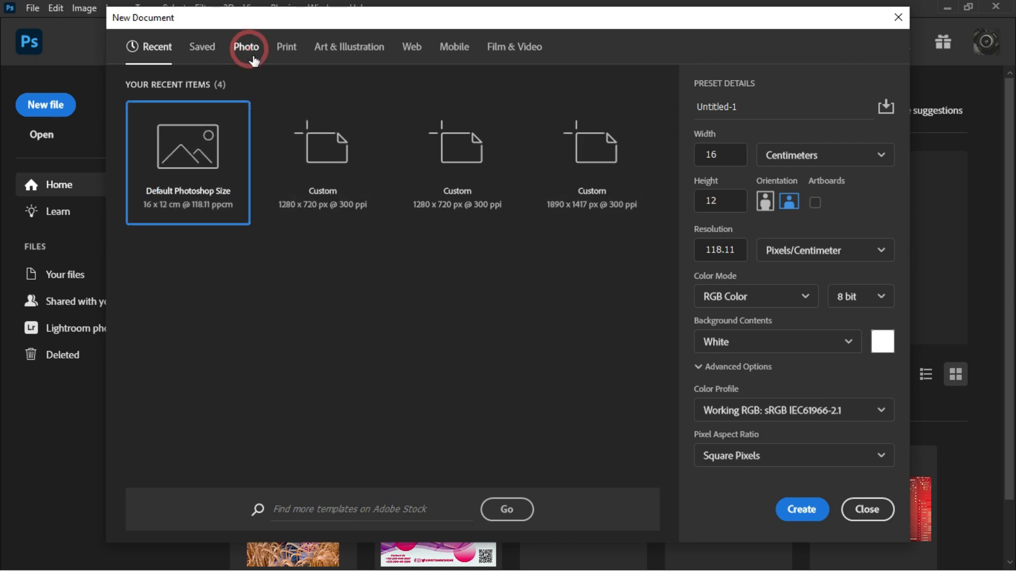
pyautogui.scroll(-5, 318, 385)
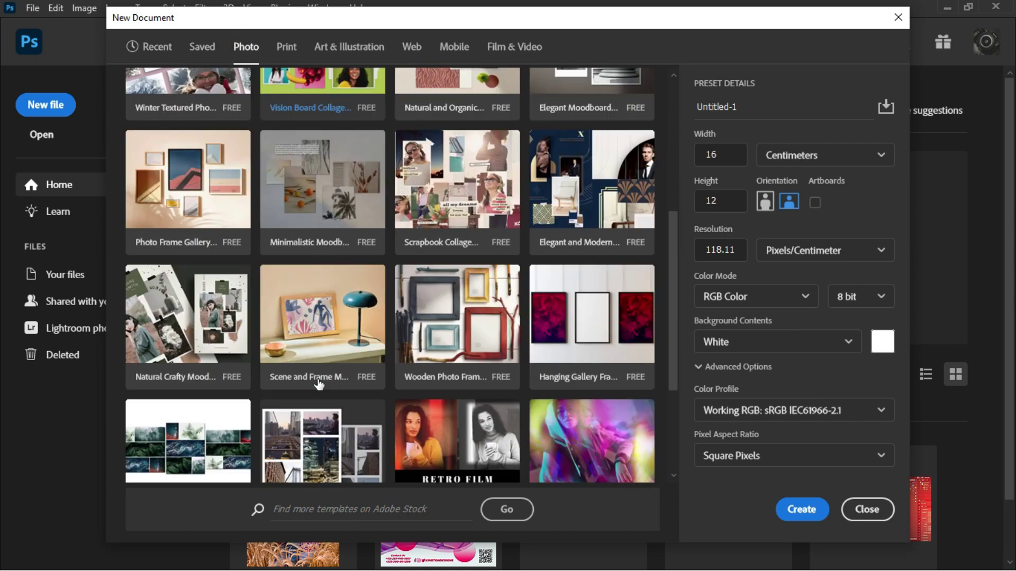
pyautogui.scroll(-2, 344, 365)
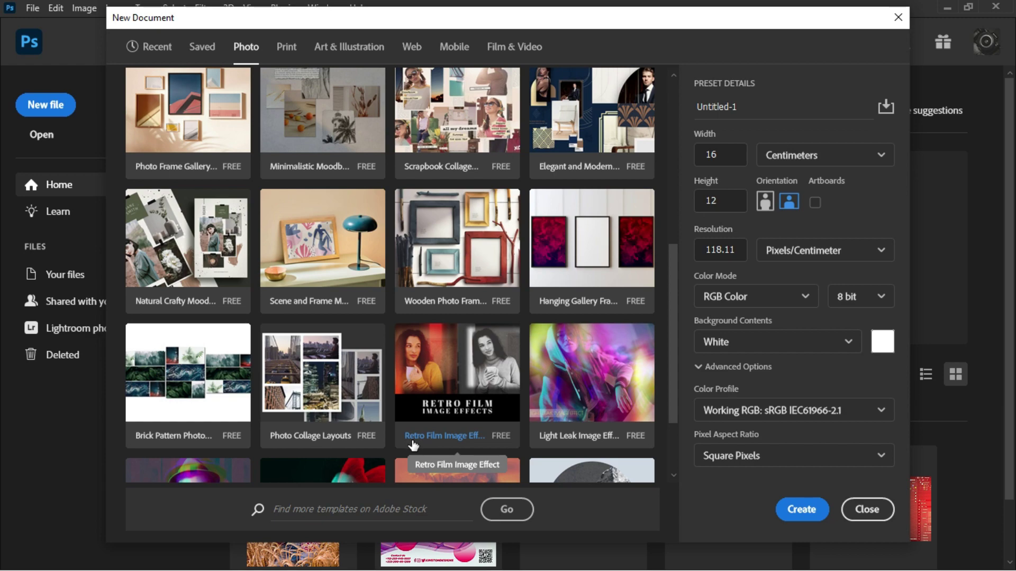
pyautogui.scroll(-2, 413, 442)
pyautogui.scroll(3, 426, 423)
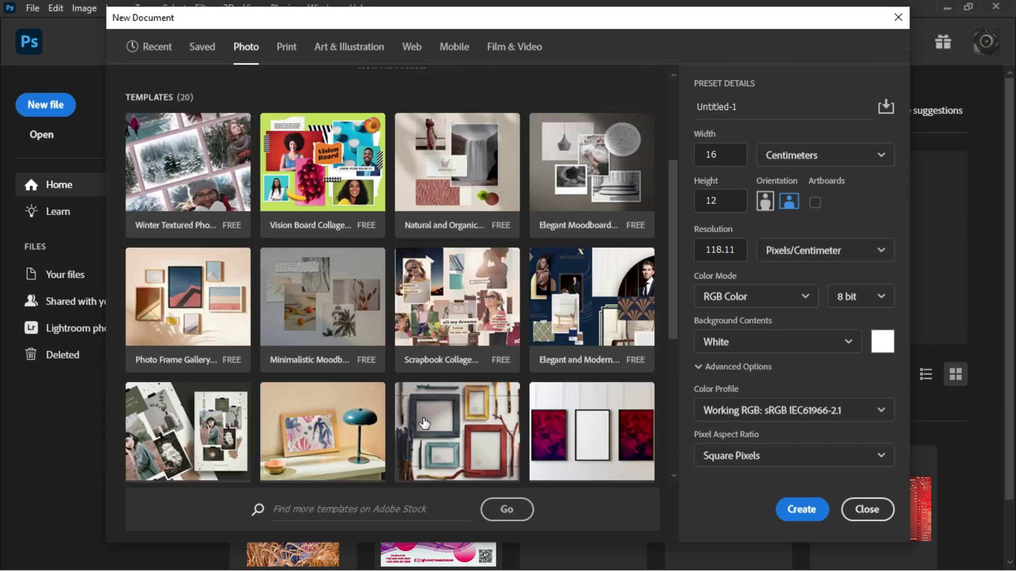
pyautogui.scroll(2, 423, 412)
# Choose the Landscape, 3 x 2 photo preset and try portrait orientation before restoring landscape
pyautogui.click(328, 195)
pyautogui.click(591, 175)
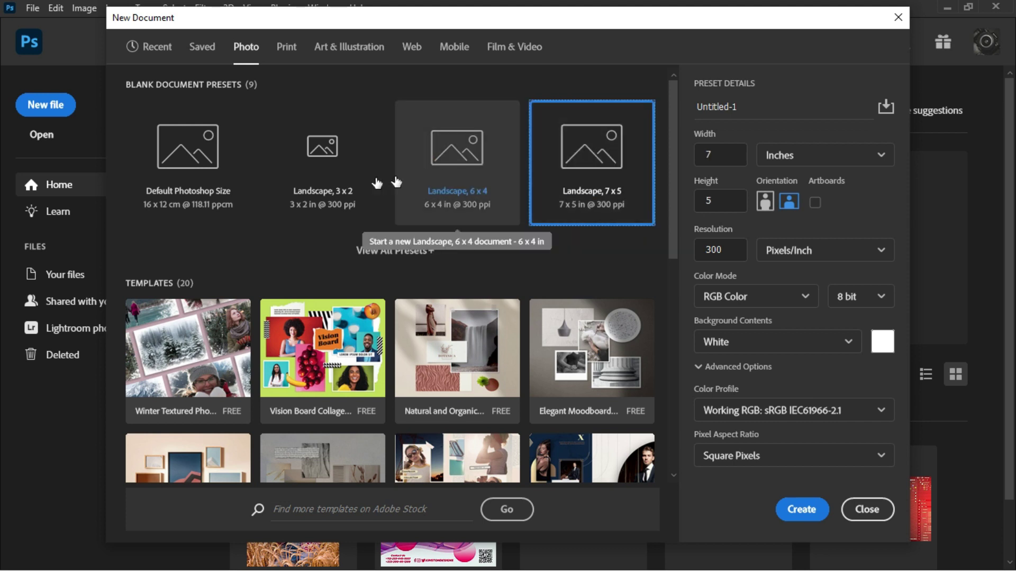
pyautogui.click(326, 175)
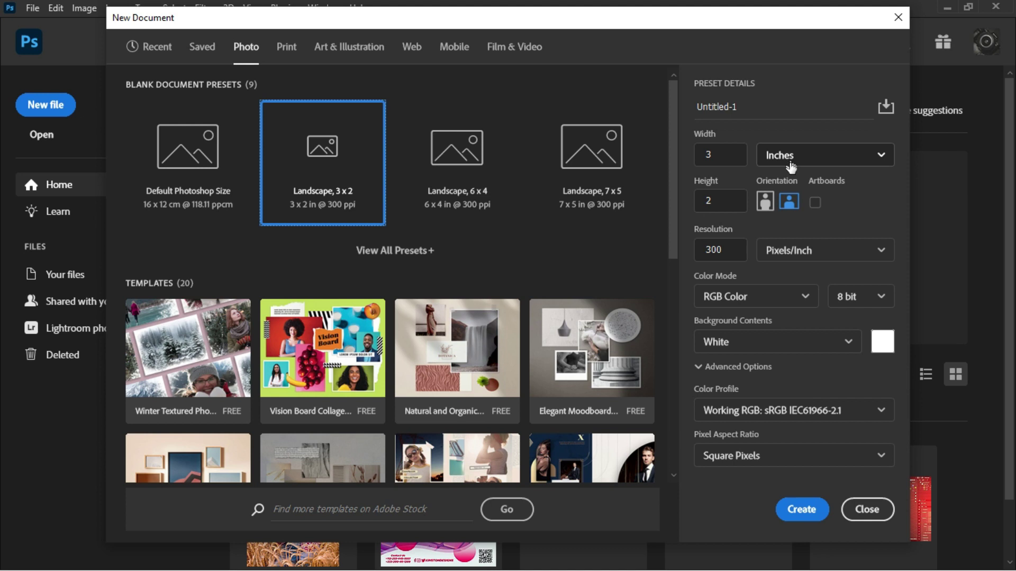
pyautogui.click(764, 201)
pyautogui.click(787, 204)
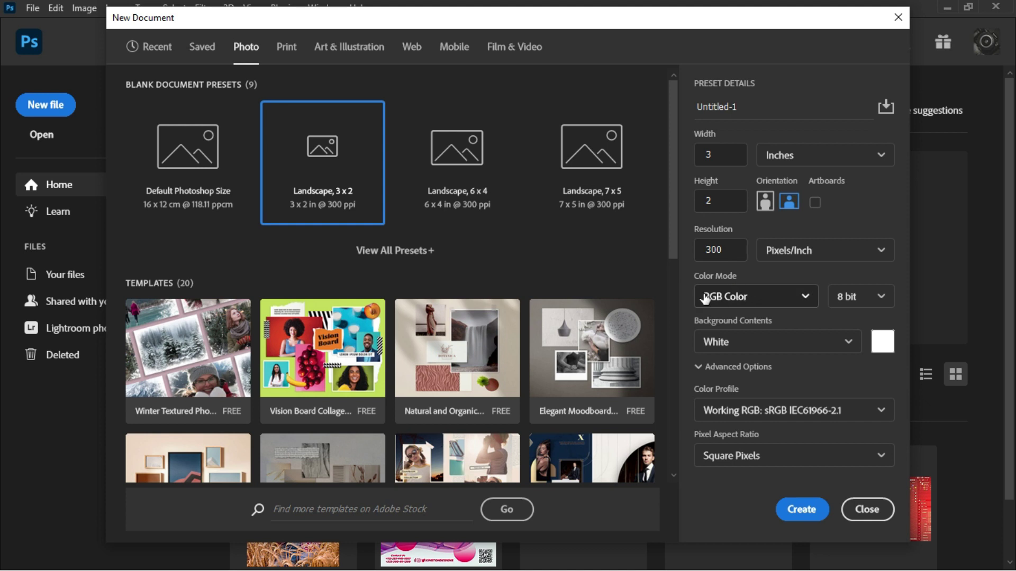
# Examine the available options for color mode, bit depth and resolution units of the new document
pyautogui.click(770, 294)
pyautogui.click(771, 292)
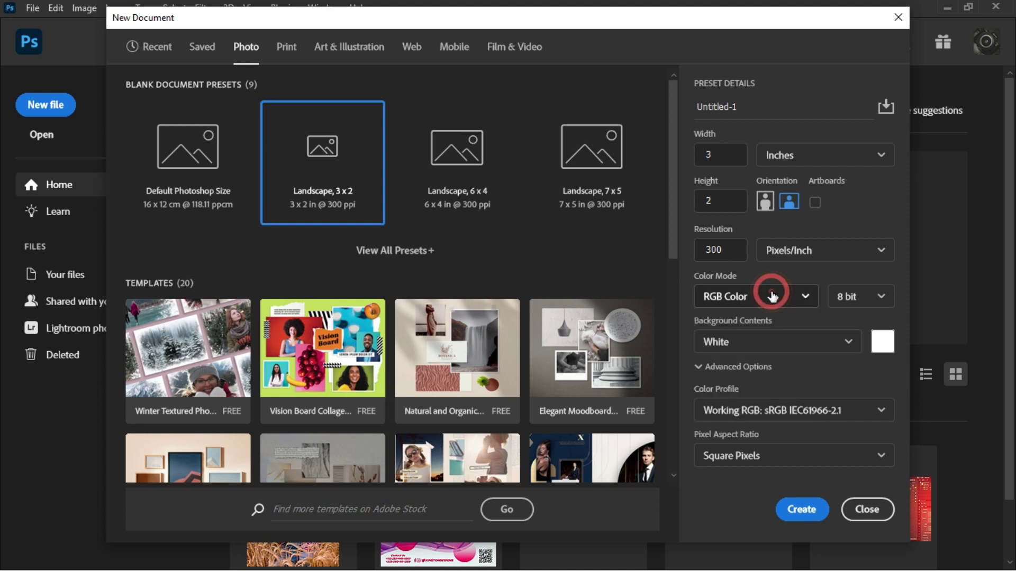
pyautogui.click(862, 298)
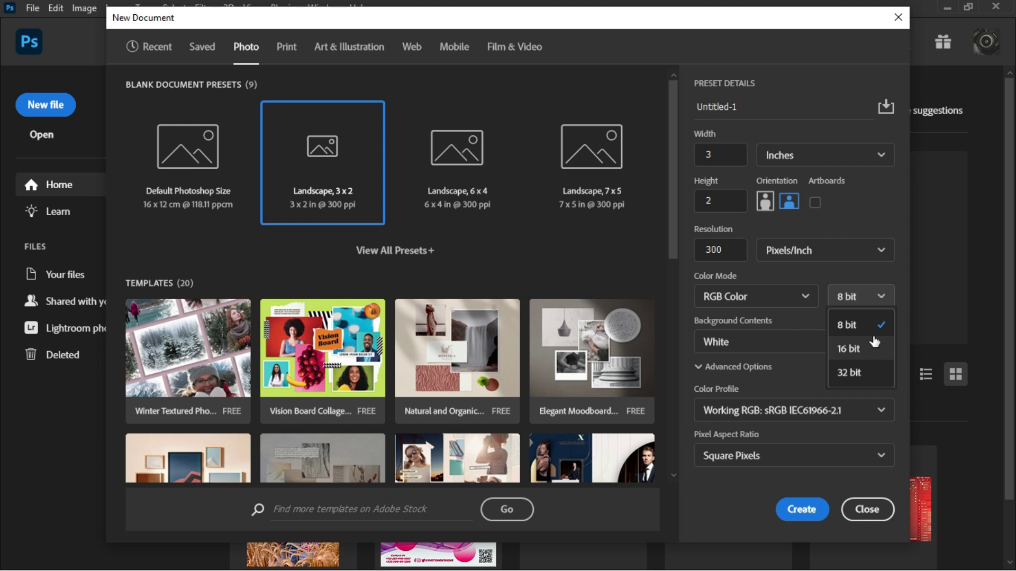
pyautogui.click(876, 275)
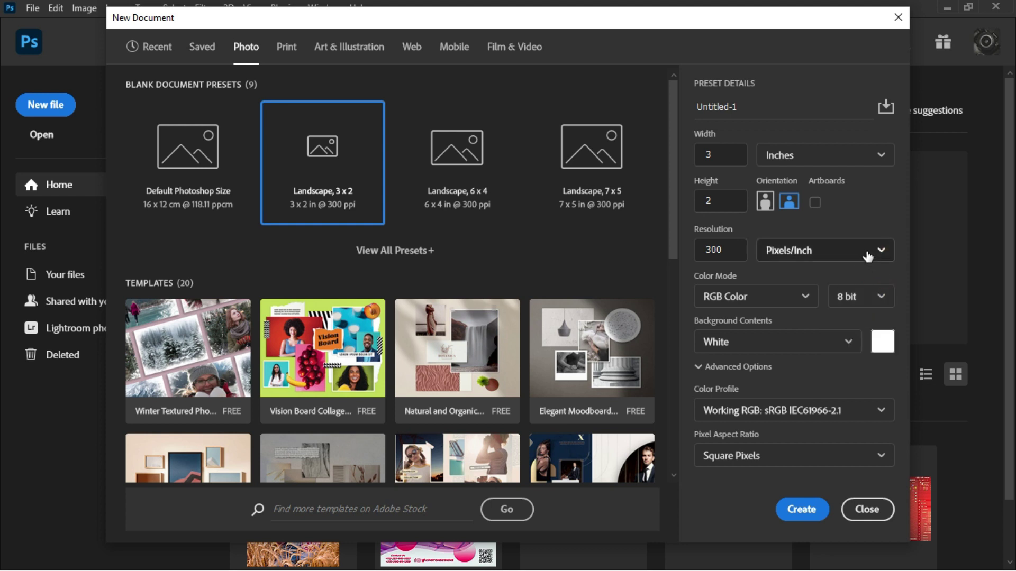
pyautogui.click(868, 255)
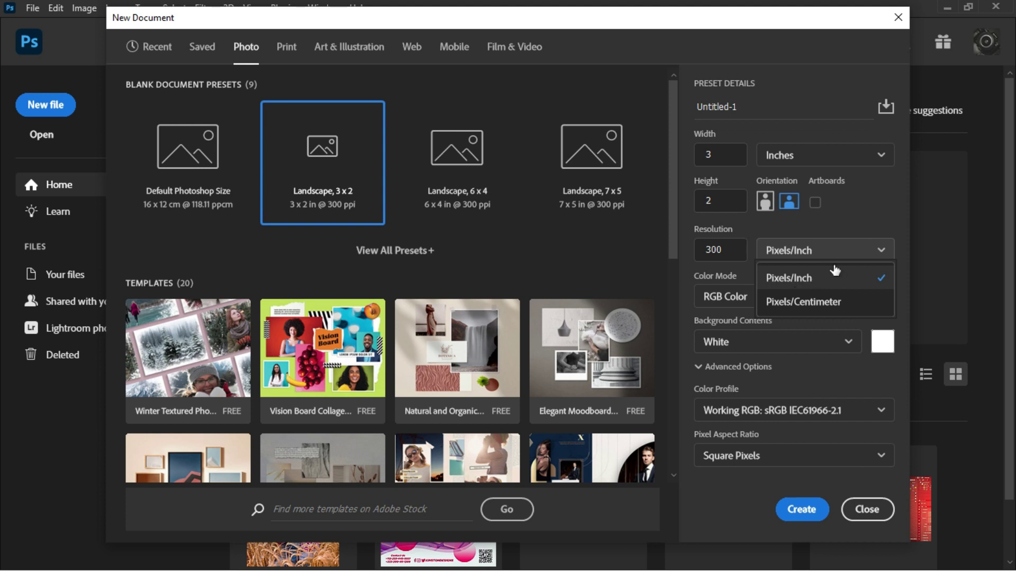
pyautogui.click(850, 218)
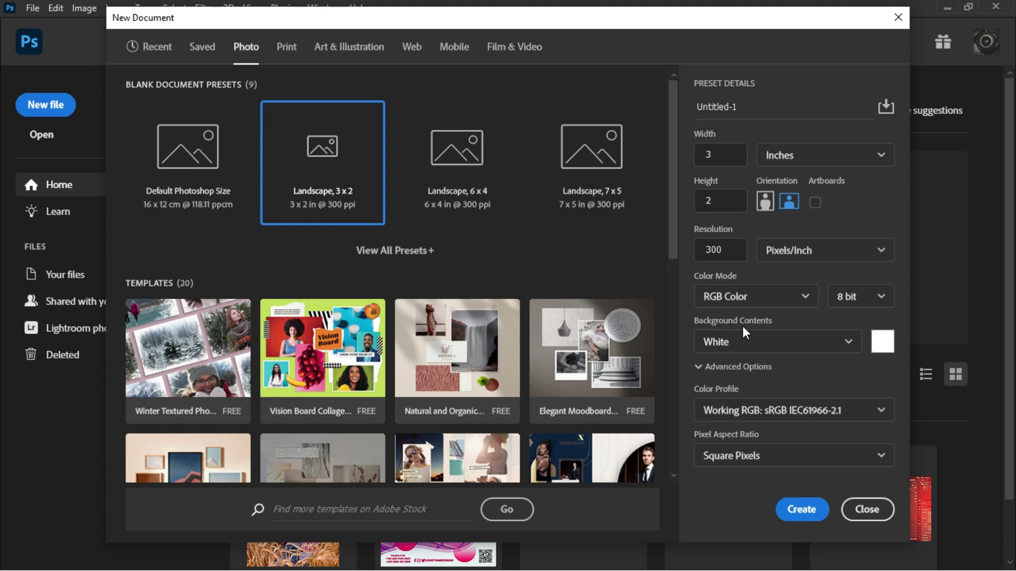
# Try a transparent background for the new document, and set the background contents to a custom light blue
pyautogui.click(775, 340)
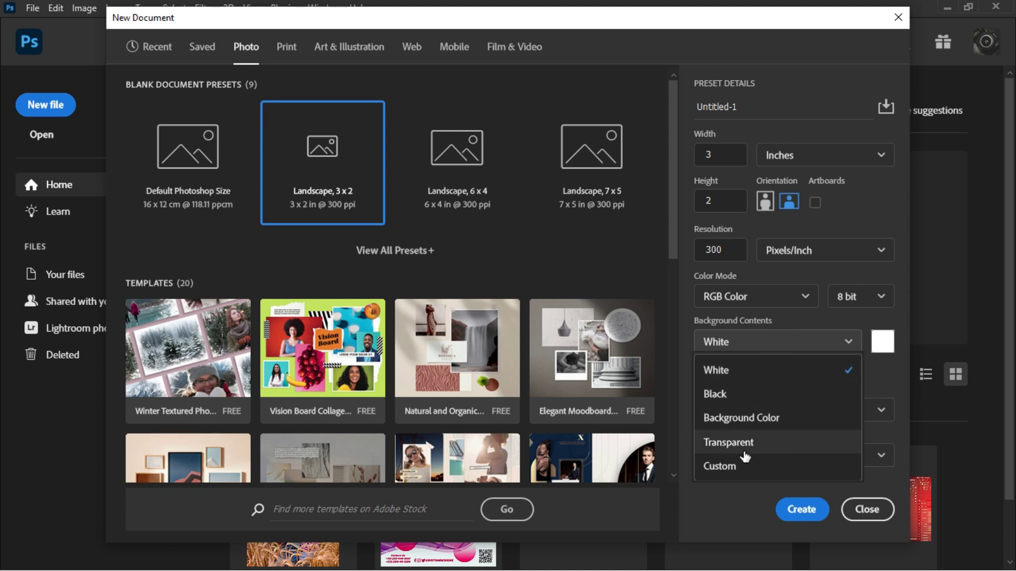
pyautogui.click(767, 449)
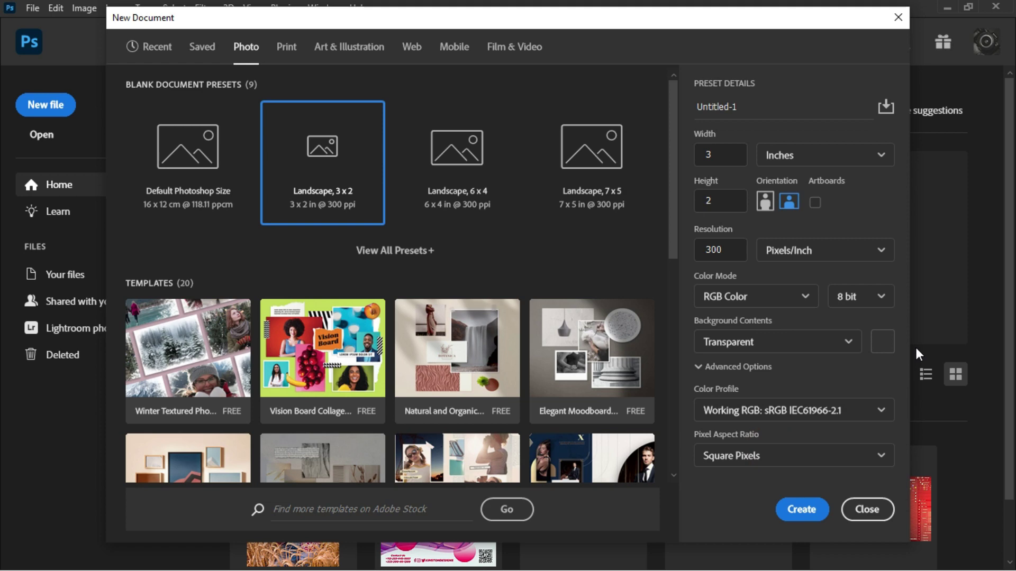
pyautogui.click(854, 343)
pyautogui.click(762, 465)
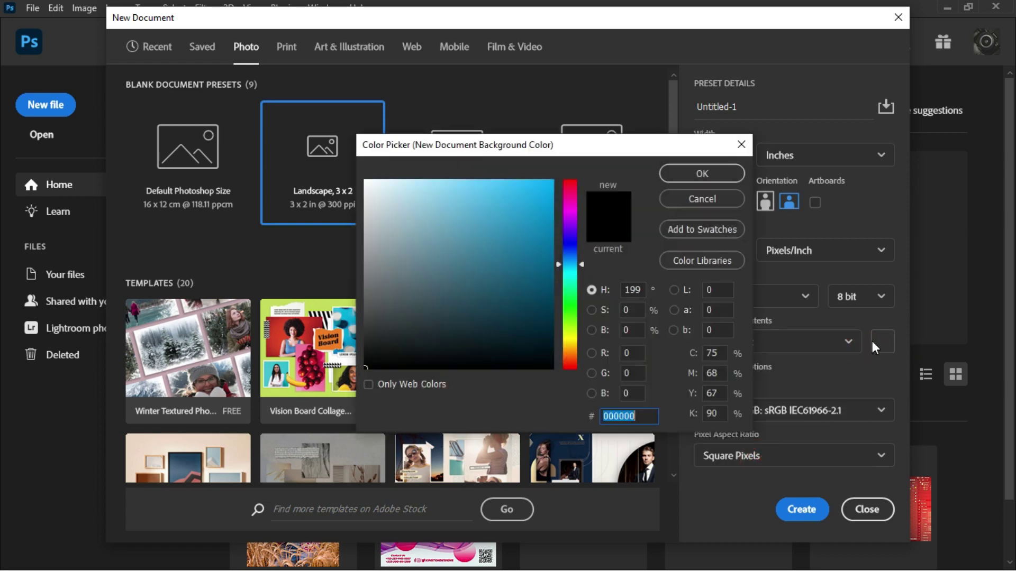
pyautogui.moveTo(487, 224)
pyautogui.mouseDown()
pyautogui.moveTo(453, 215)
pyautogui.moveTo(420, 180)
pyautogui.moveTo(415, 311)
pyautogui.moveTo(512, 246)
pyautogui.moveTo(503, 185)
pyautogui.moveTo(414, 193)
pyautogui.moveTo(501, 204)
pyautogui.moveTo(524, 191)
pyautogui.mouseUp()
pyautogui.click(712, 177)
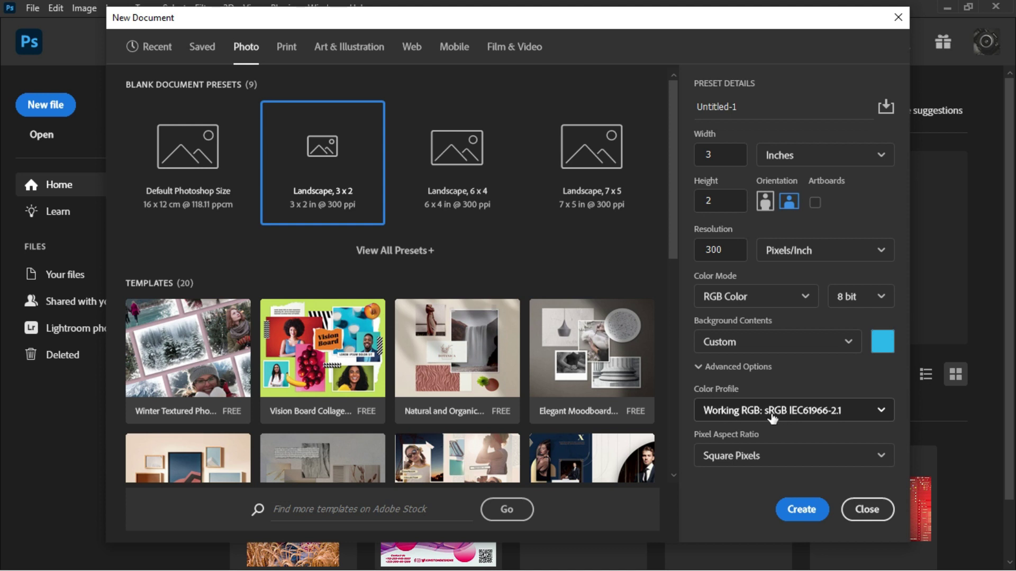
# Examine the color profile and pixel aspect ratio options, keeping Working RGB: sRGB IEC61966-2.1 and Square Pixels
pyautogui.click(845, 413)
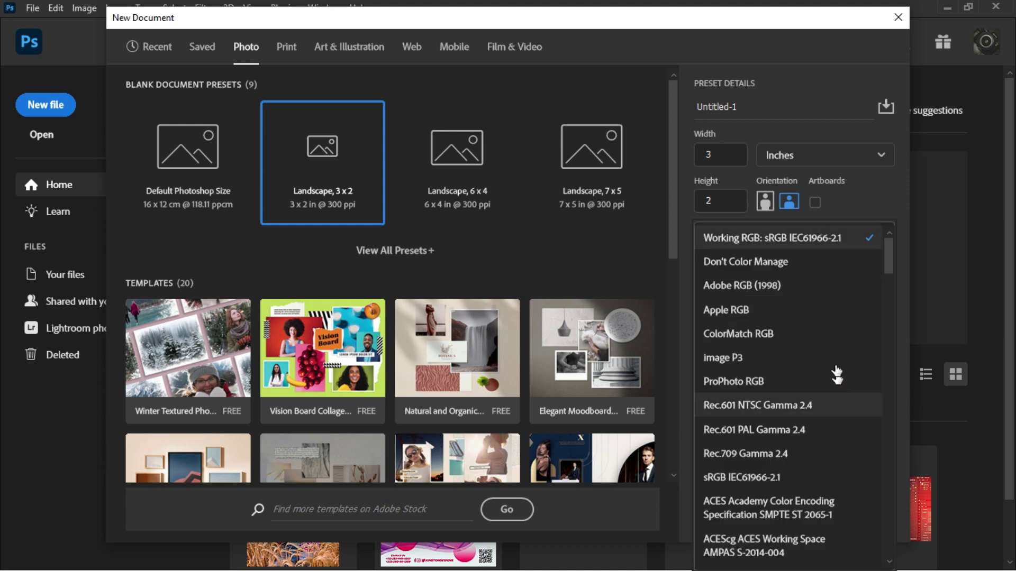
pyautogui.scroll(-3, 809, 307)
pyautogui.scroll(-12, 809, 309)
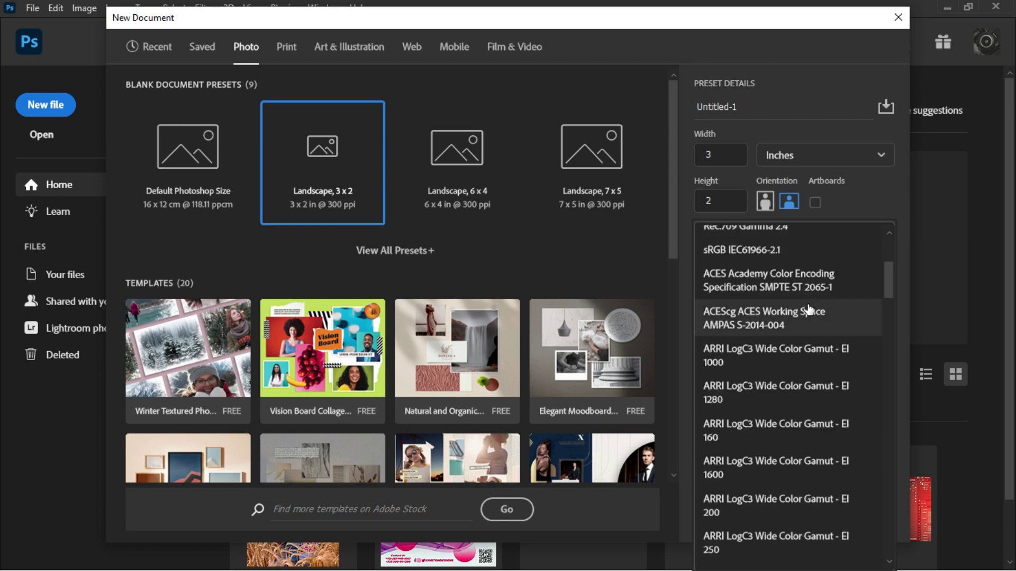
pyautogui.scroll(-15, 806, 326)
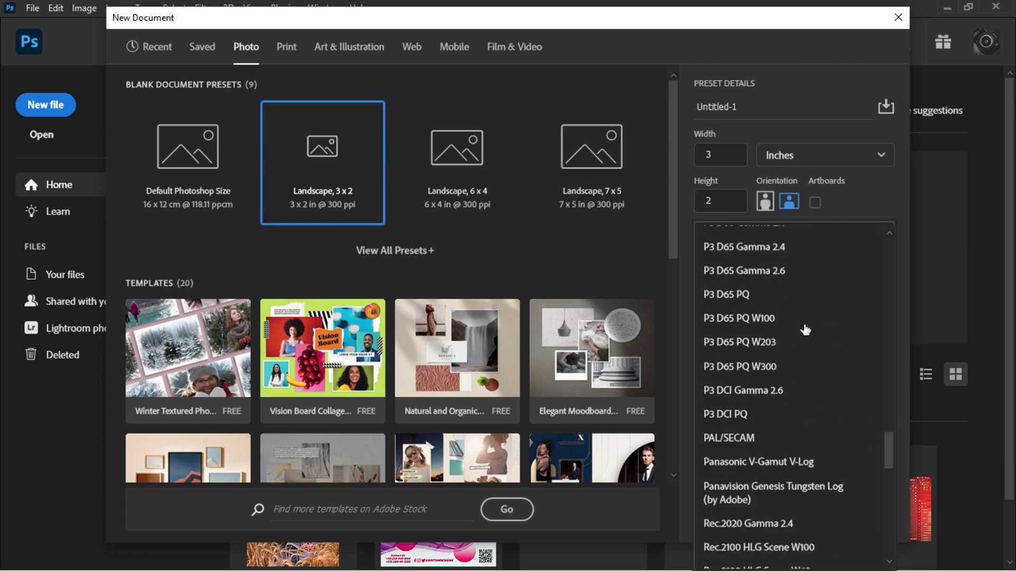
pyautogui.click(886, 205)
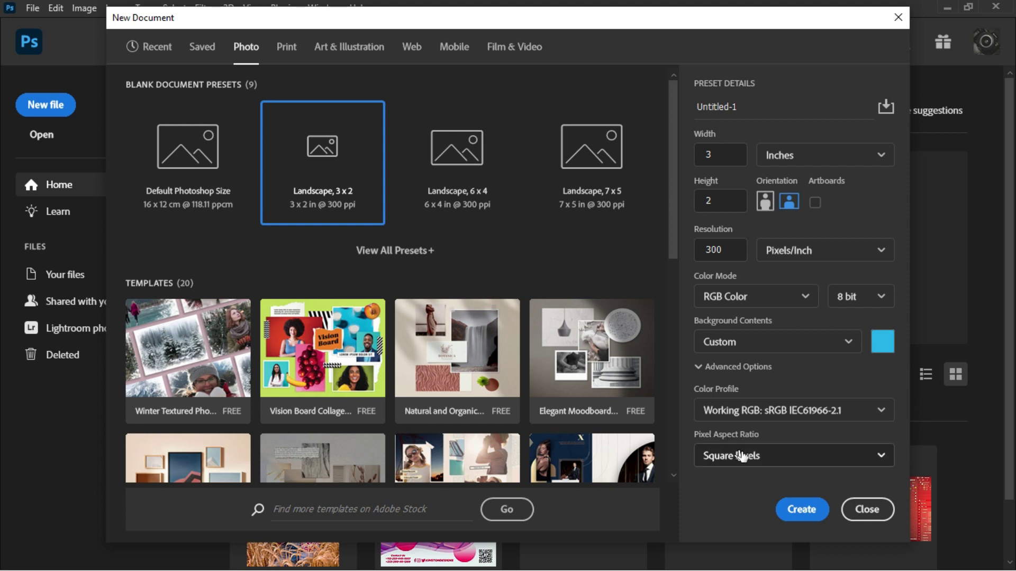
pyautogui.click(801, 455)
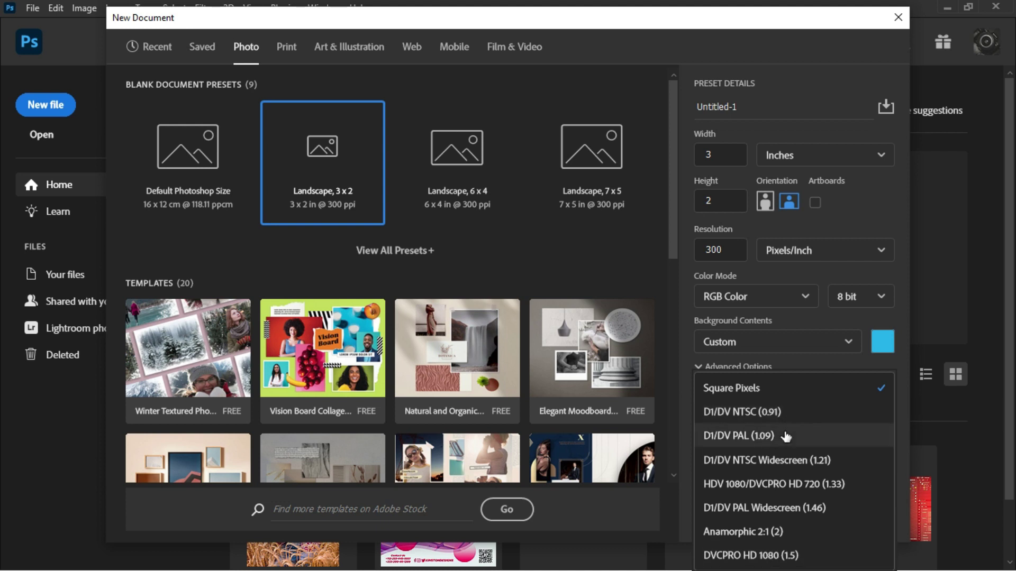
pyautogui.click(795, 395)
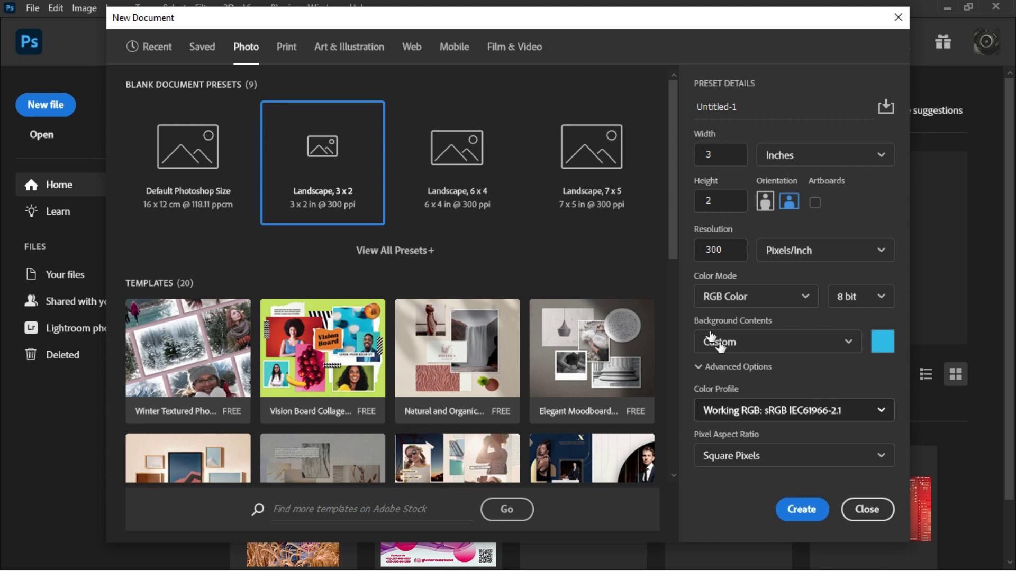
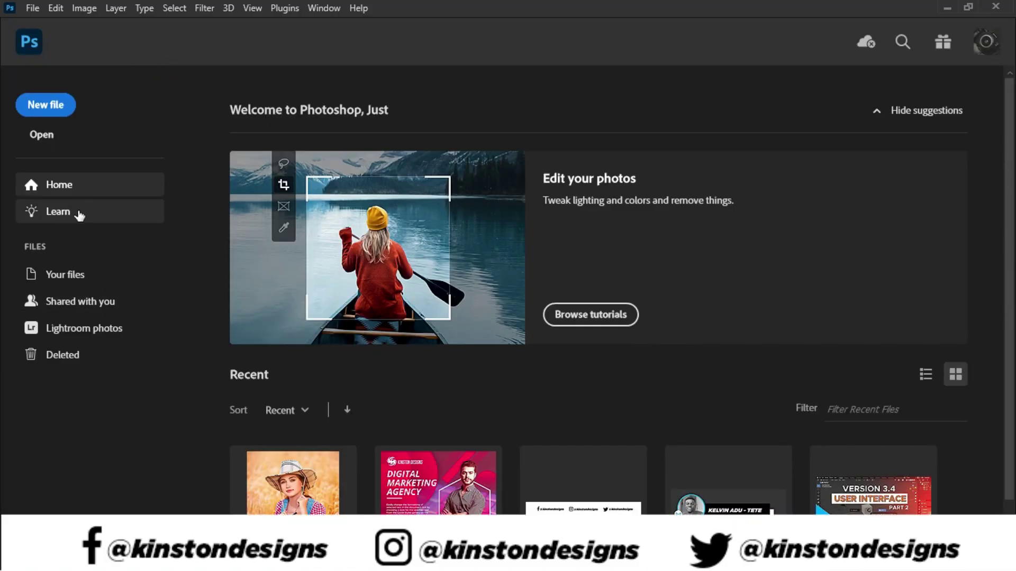
# Open the existing image A (2) from the Model folder inside Pictures
pyautogui.click(41, 136)
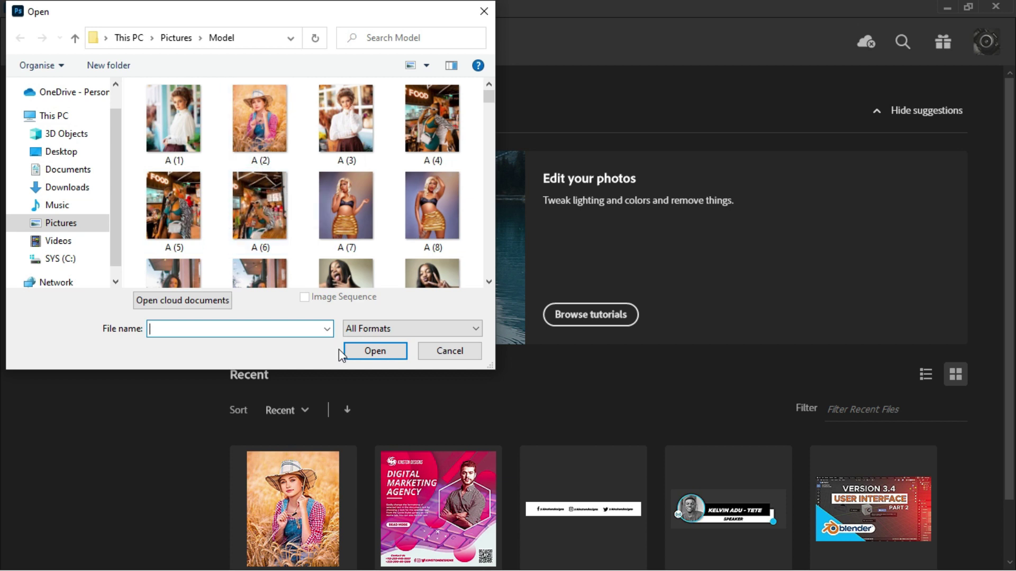
pyautogui.click(262, 113)
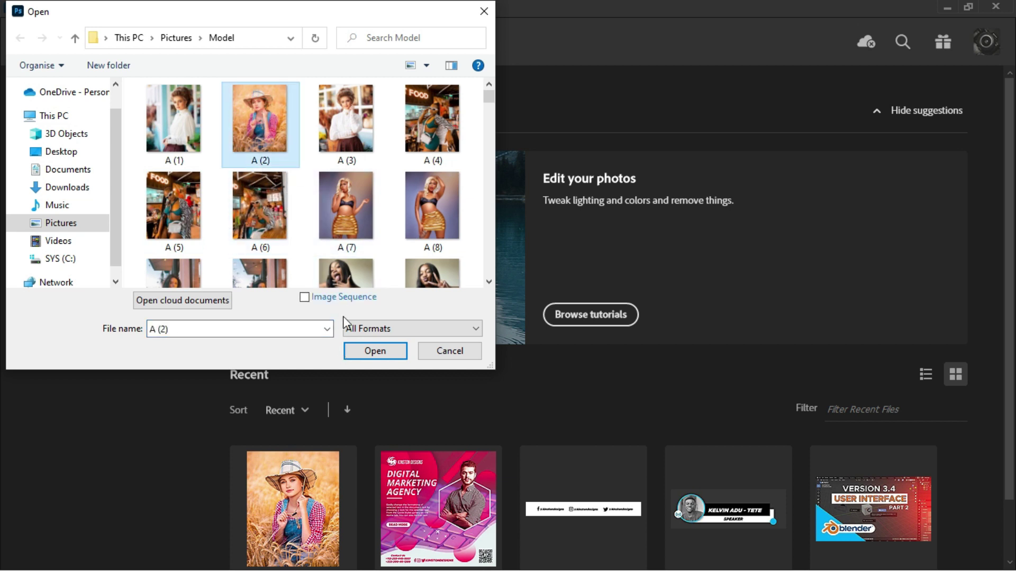
pyautogui.click(371, 351)
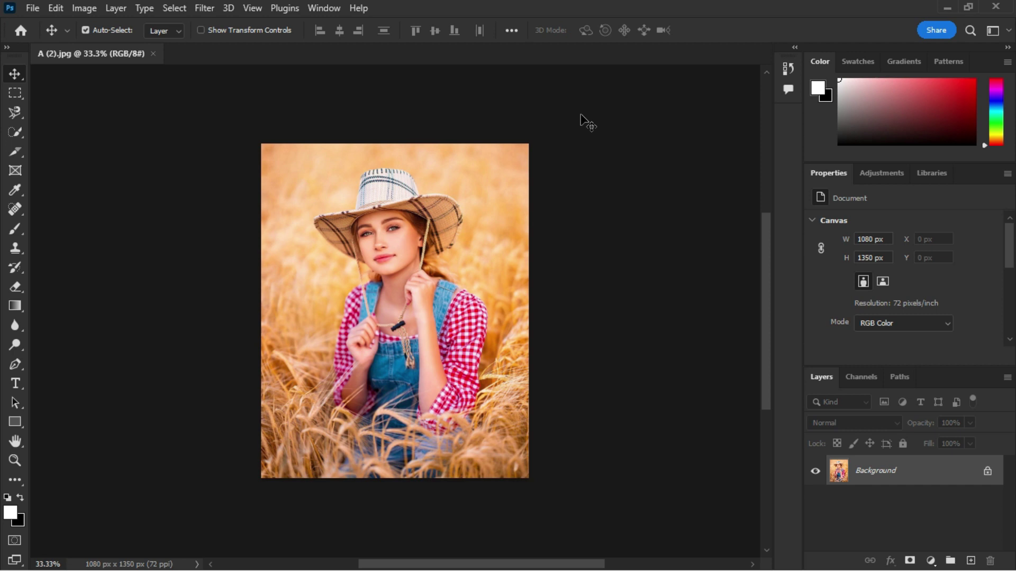
# Look through the available File, Edit, Image, Layer, Type and Select commands
pyautogui.click(37, 6)
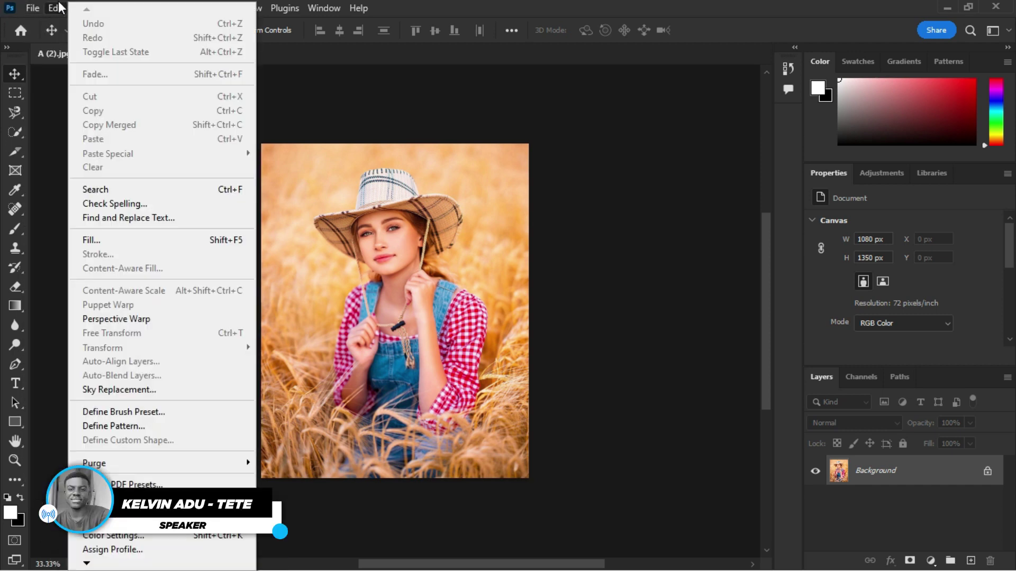
pyautogui.click(55, 7)
pyautogui.click(60, 11)
pyautogui.click(89, 10)
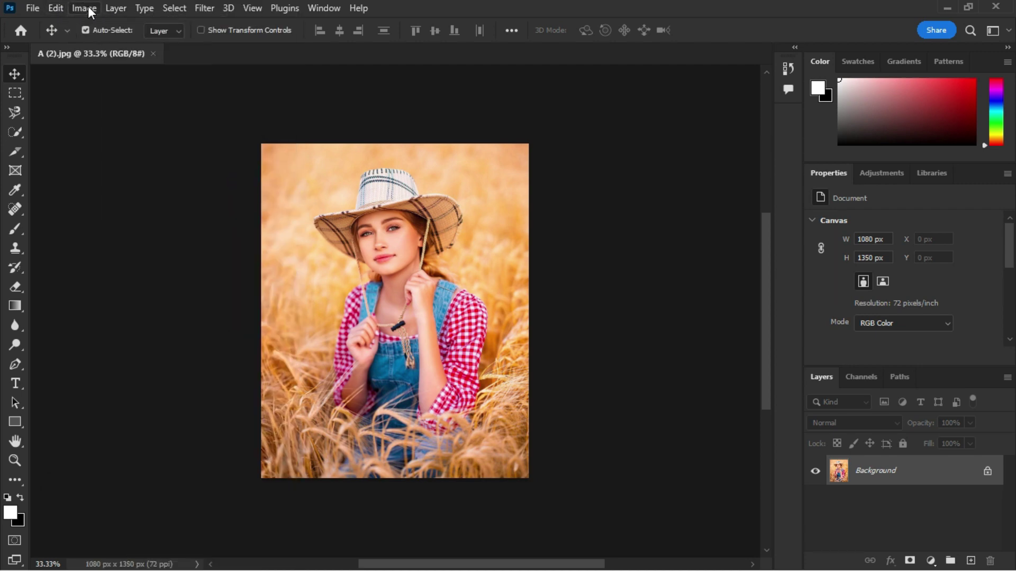
pyautogui.click(115, 8)
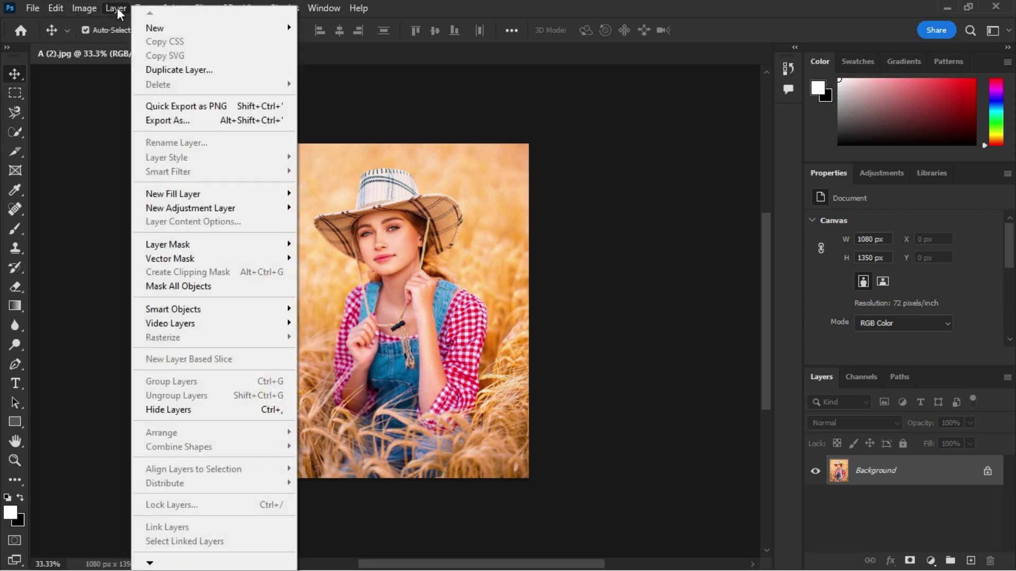
pyautogui.click(143, 9)
pyautogui.click(142, 8)
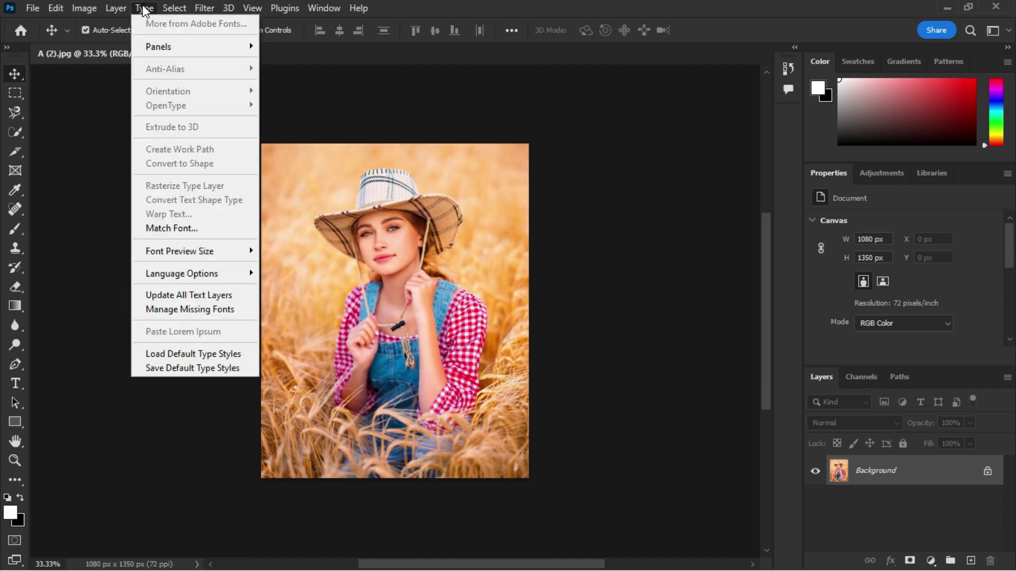
pyautogui.click(170, 11)
pyautogui.click(170, 11)
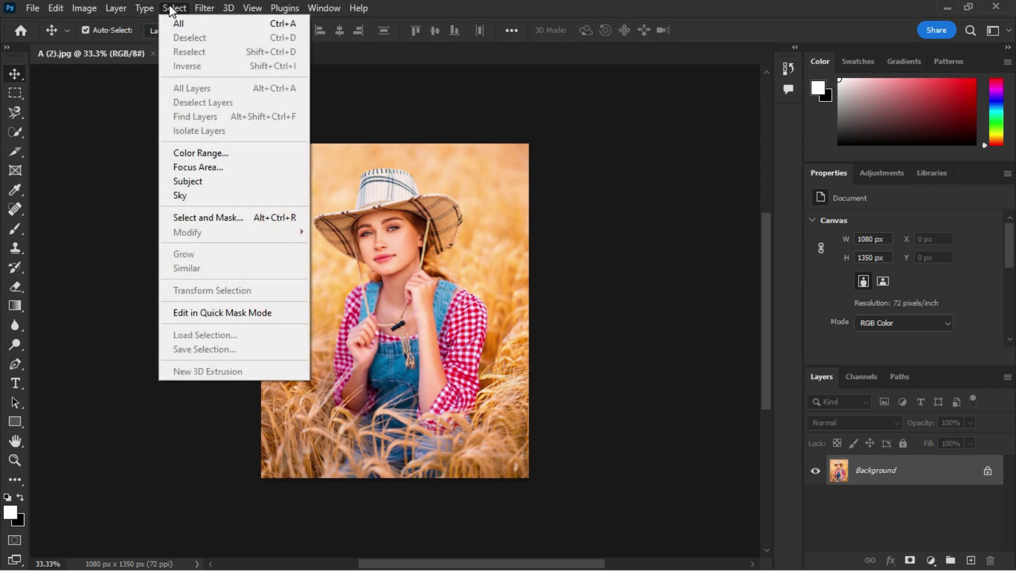
pyautogui.click(170, 10)
# Look through the Filter, 3D, View, Plugins, Window and Help commands
pyautogui.click(205, 9)
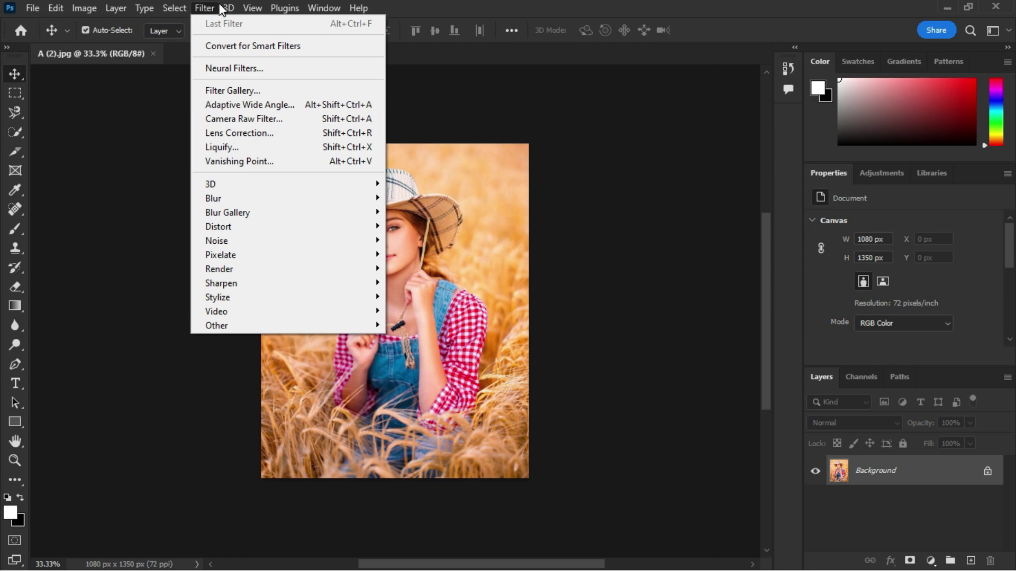
pyautogui.moveTo(227, 10)
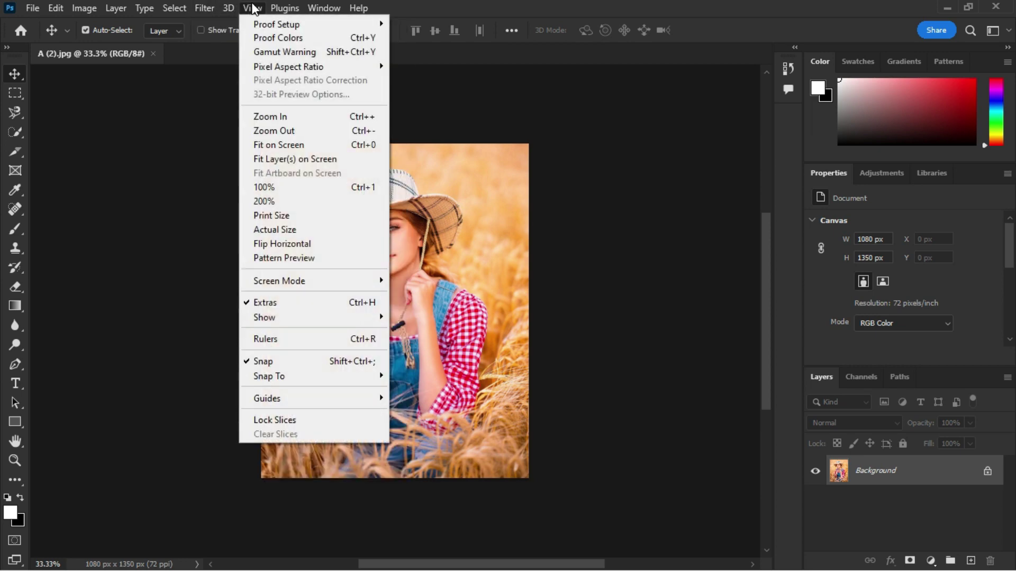
pyautogui.click(254, 10)
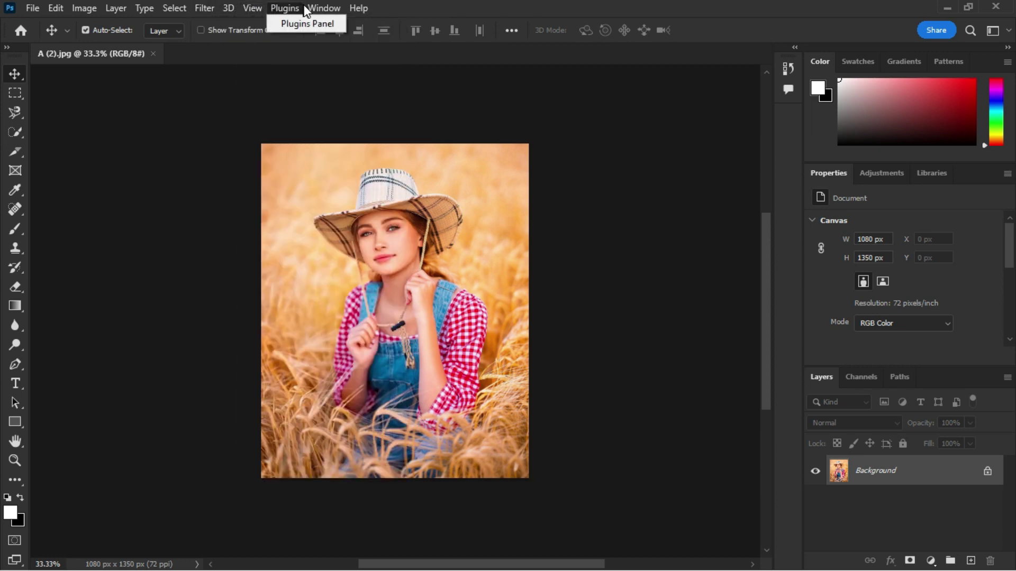
pyautogui.click(322, 10)
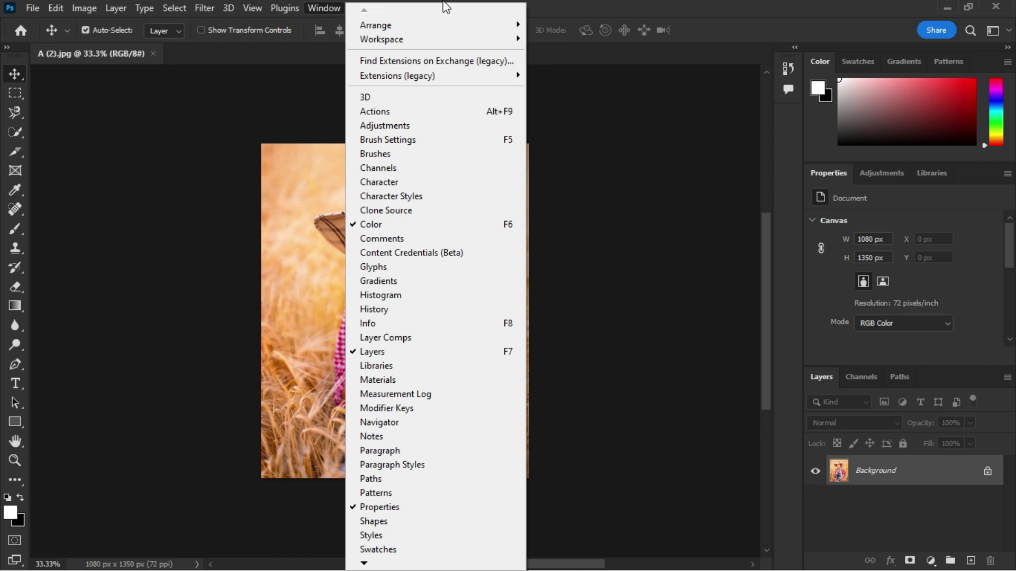
pyautogui.click(638, 2)
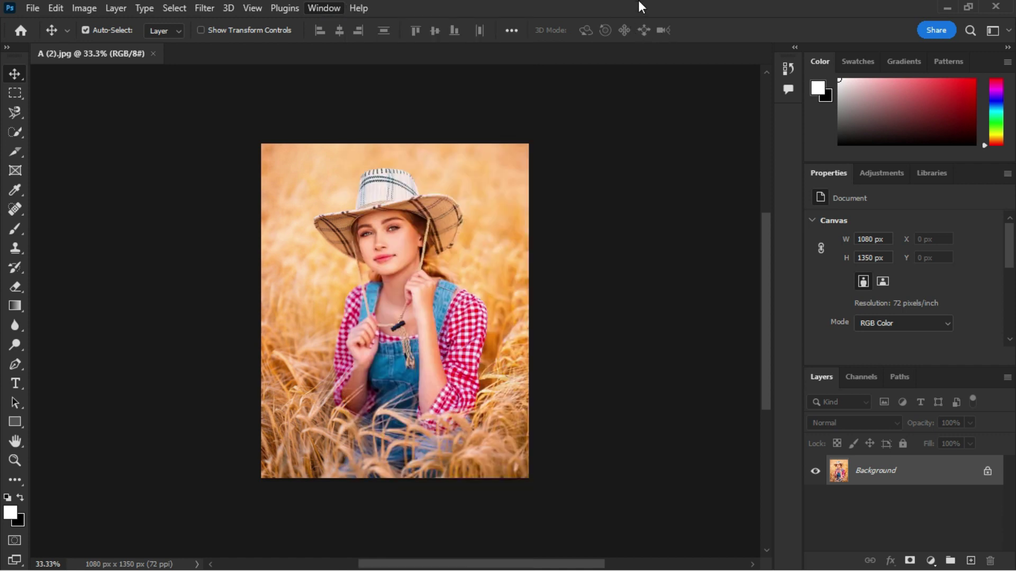
pyautogui.click(354, 9)
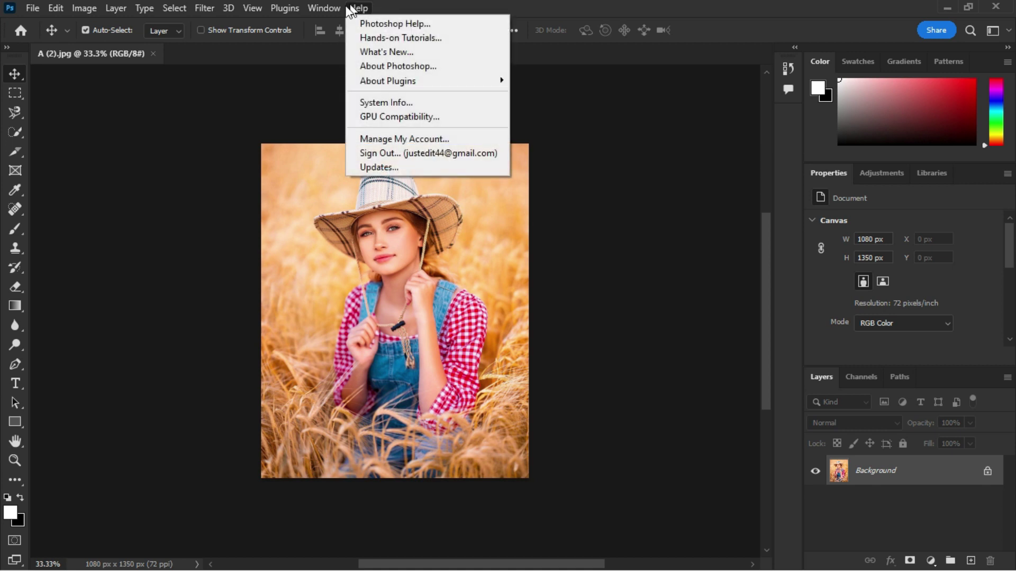
pyautogui.click(248, 88)
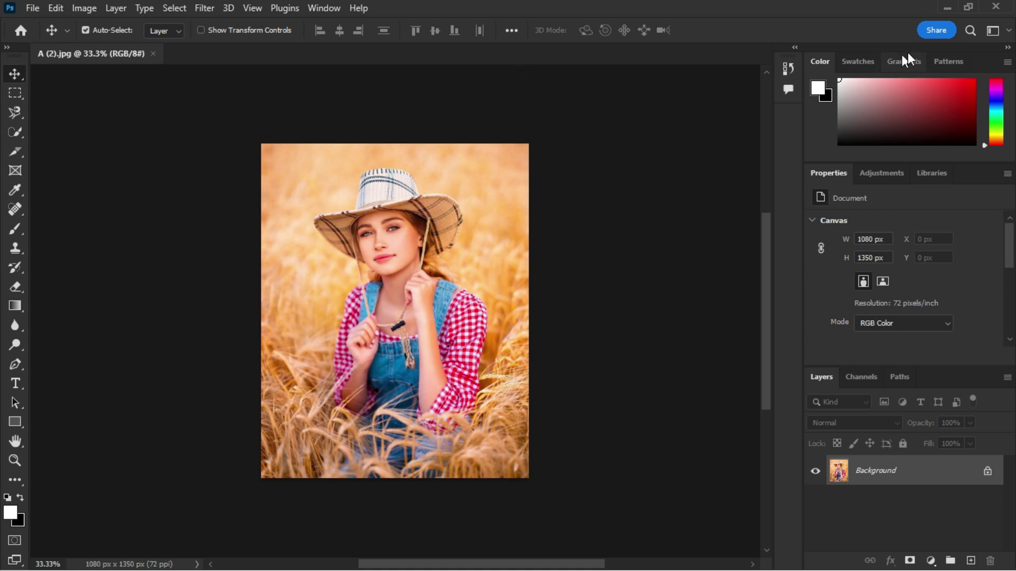
# Switch to the 3D workspace and examine its document properties and the timeline creation options
pyautogui.click(993, 32)
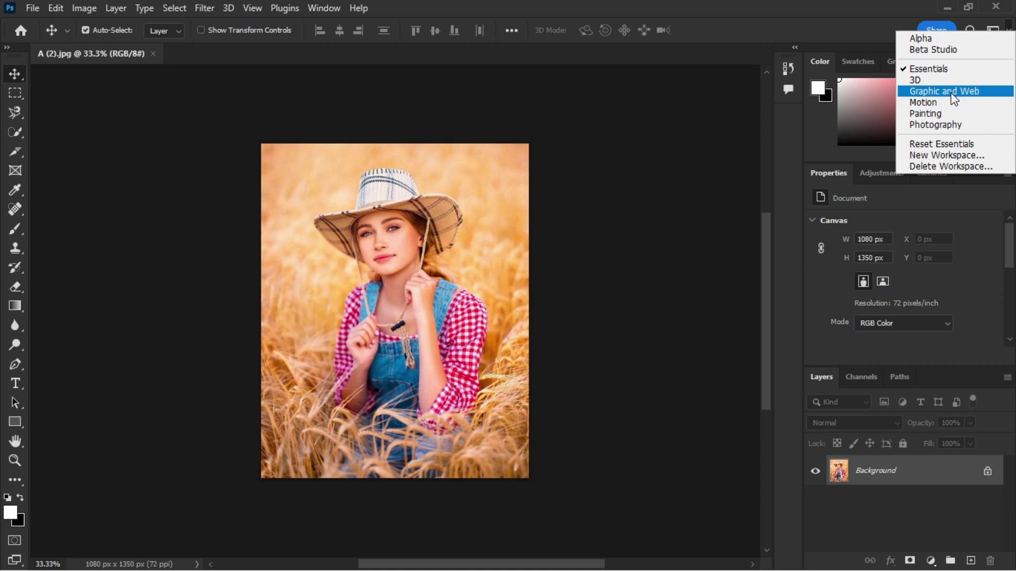
pyautogui.click(914, 80)
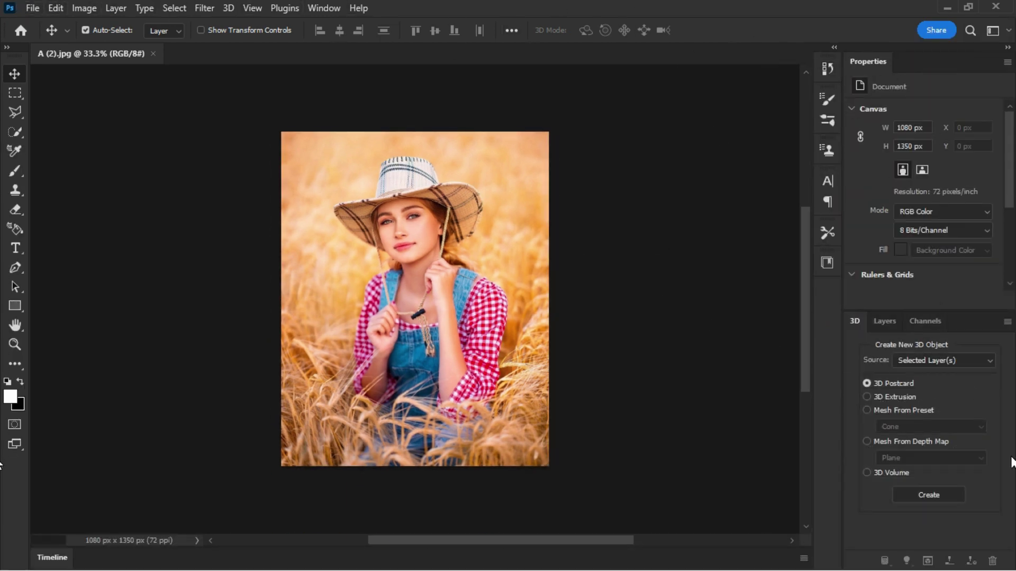
pyautogui.moveTo(1008, 194); pyautogui.dragTo(1008, 293)
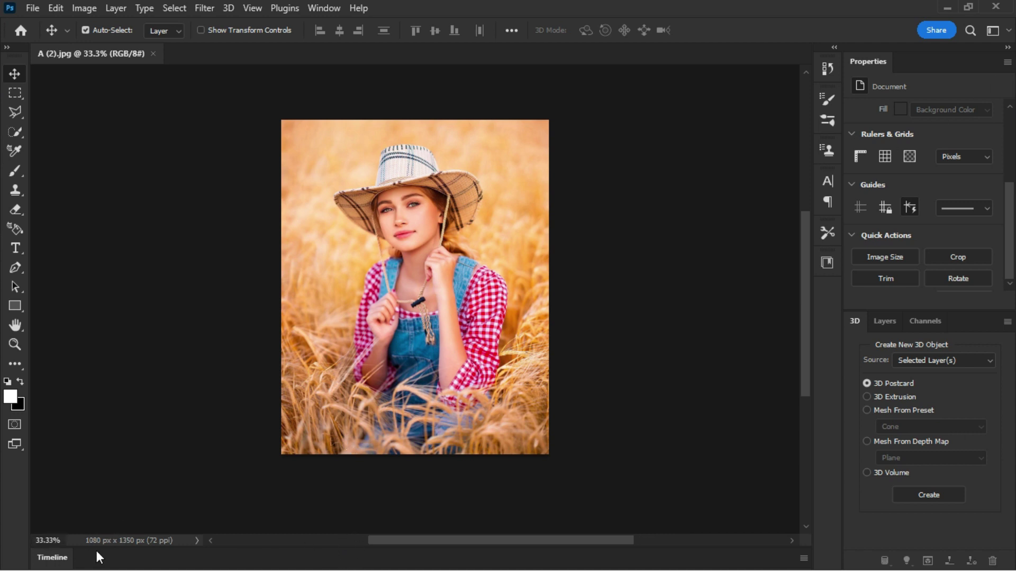
pyautogui.click(56, 557)
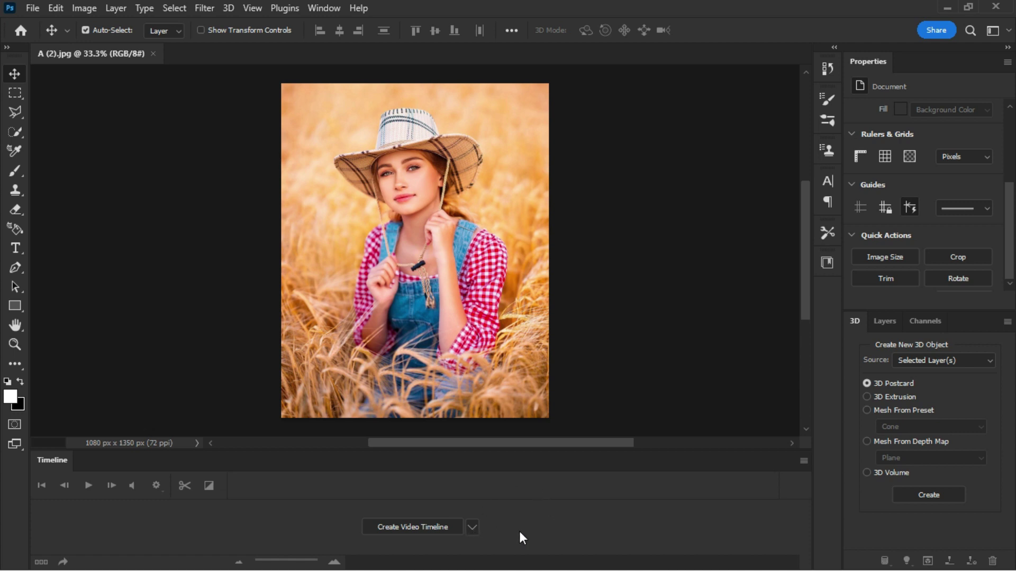
pyautogui.click(471, 528)
pyautogui.click(471, 528)
# Switch to the Graphic and Web workspace and view its Paragraph, Glyphs, Character and Libraries content
pyautogui.click(993, 30)
pyautogui.click(993, 31)
pyautogui.click(993, 30)
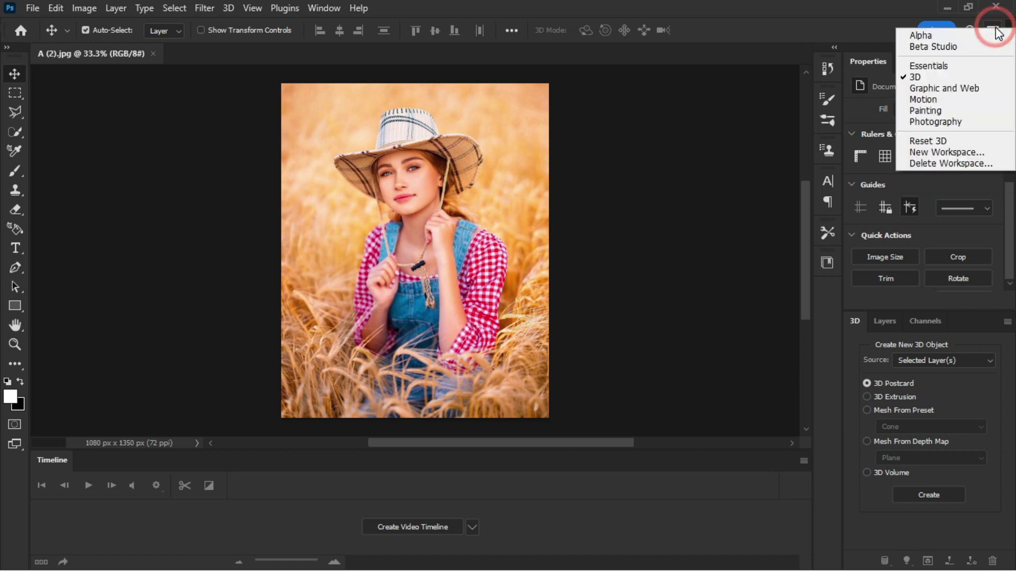
pyautogui.click(961, 88)
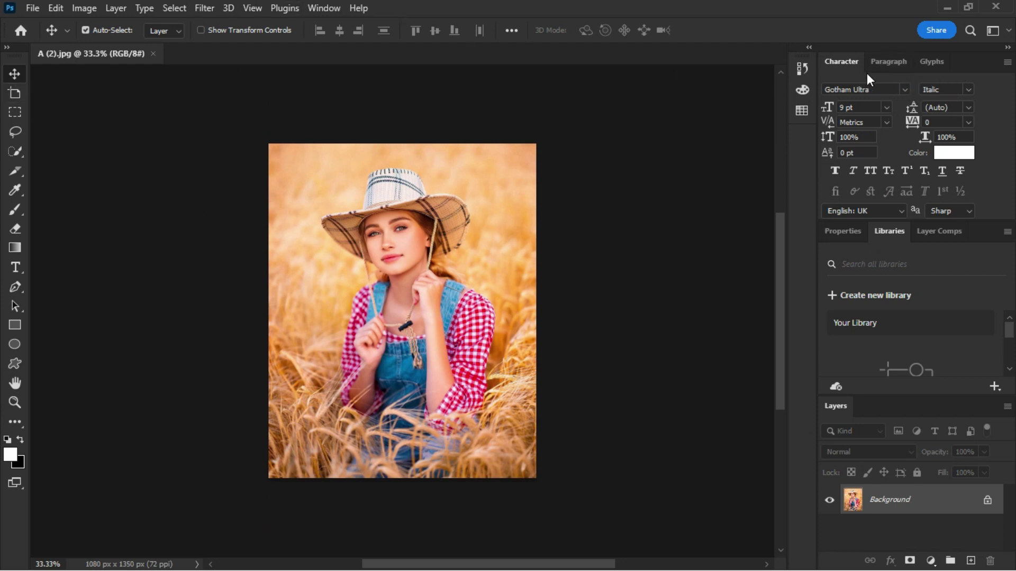
pyautogui.click(890, 63)
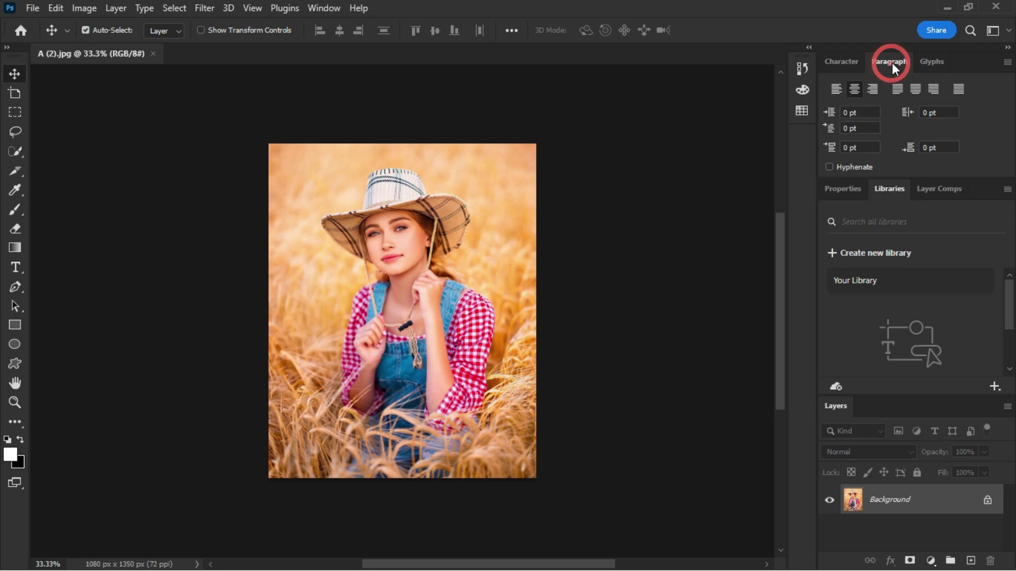
pyautogui.click(938, 62)
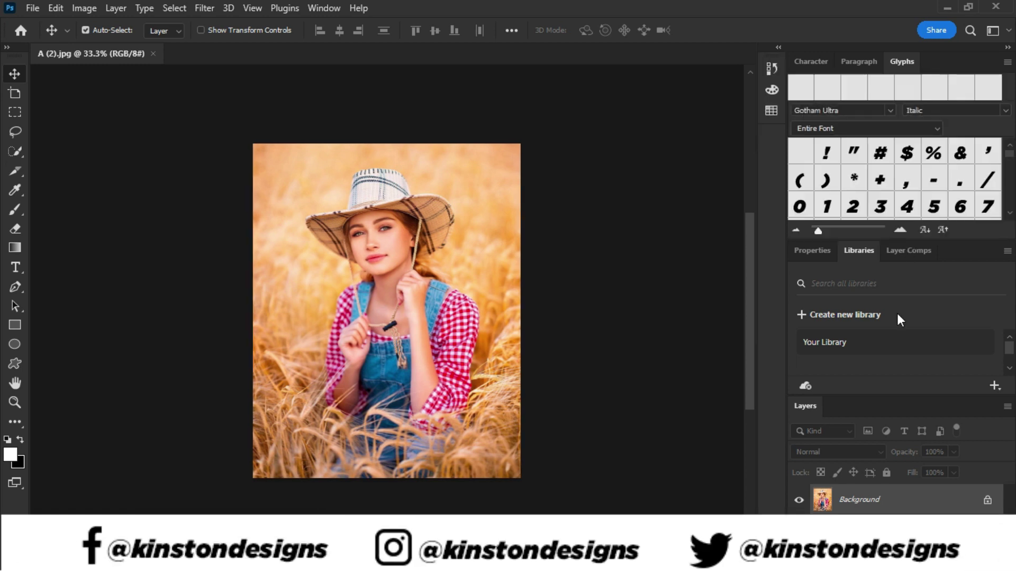
pyautogui.click(861, 60)
pyautogui.click(843, 61)
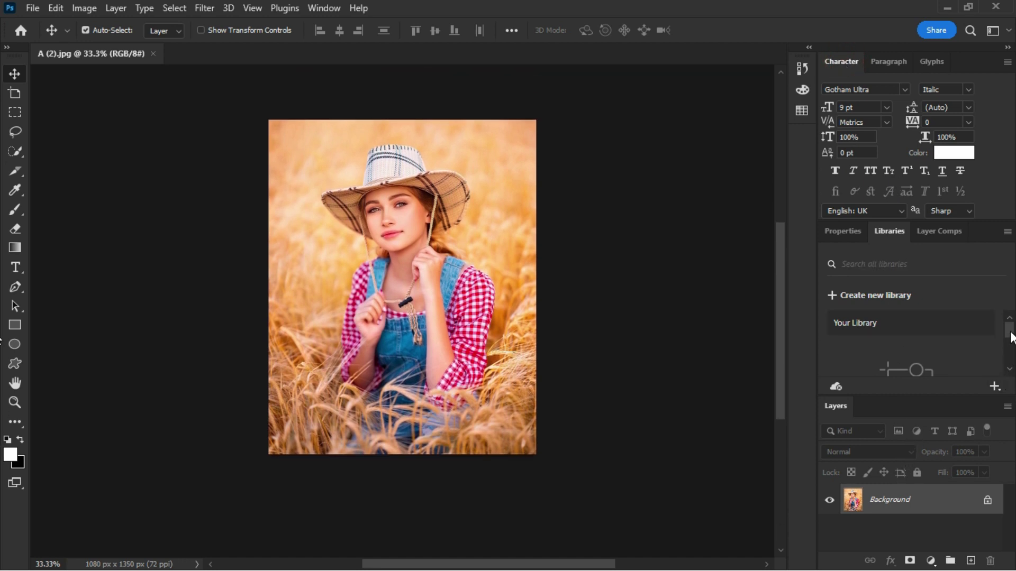
pyautogui.moveTo(1010, 337)
pyautogui.mouseDown()
pyautogui.moveTo(1005, 317)
pyautogui.moveTo(1008, 359)
pyautogui.mouseUp()
# Try the Motion, Painting and Photography workspaces in turn
pyautogui.click(993, 30)
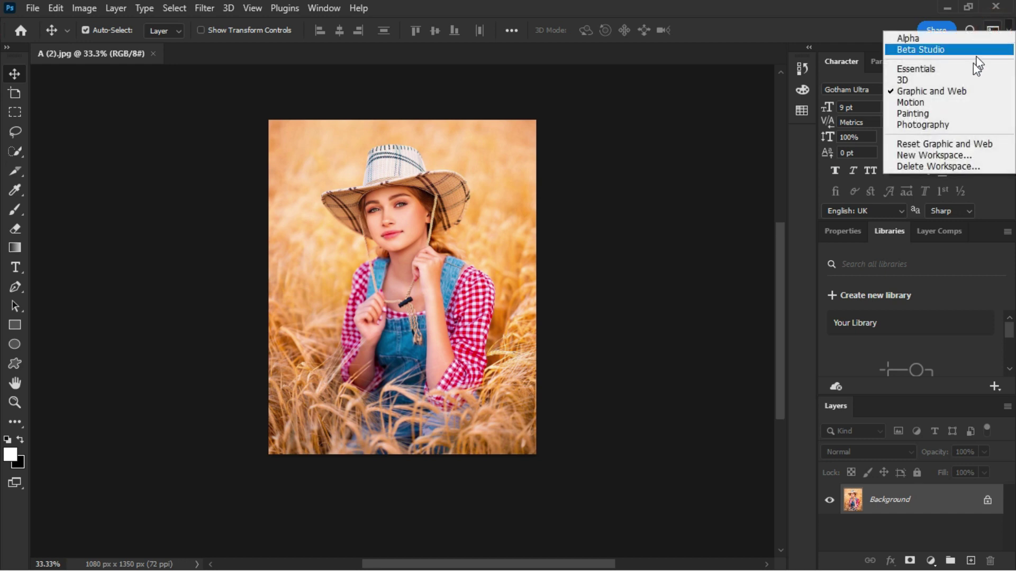
pyautogui.click(951, 102)
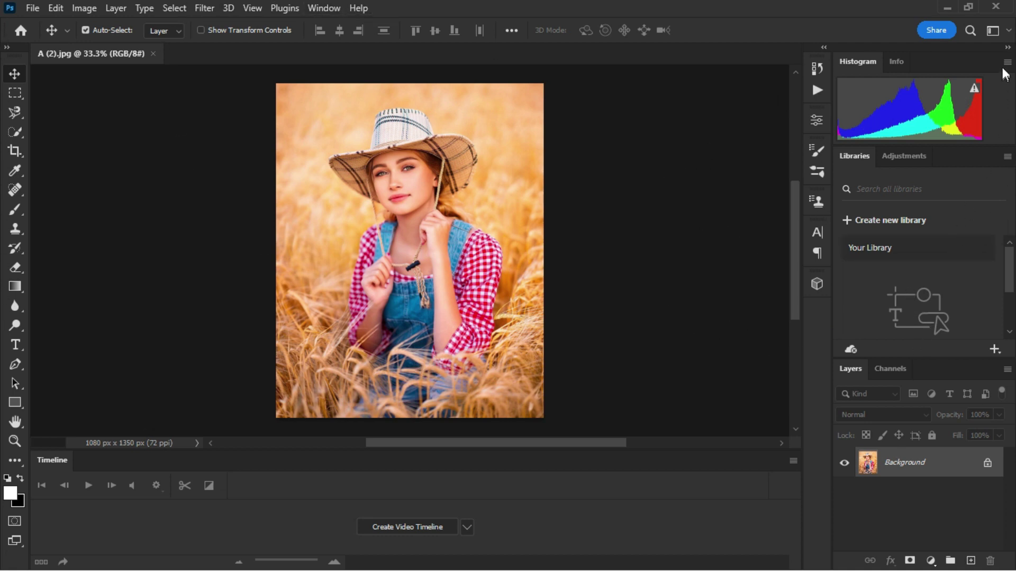
pyautogui.click(993, 33)
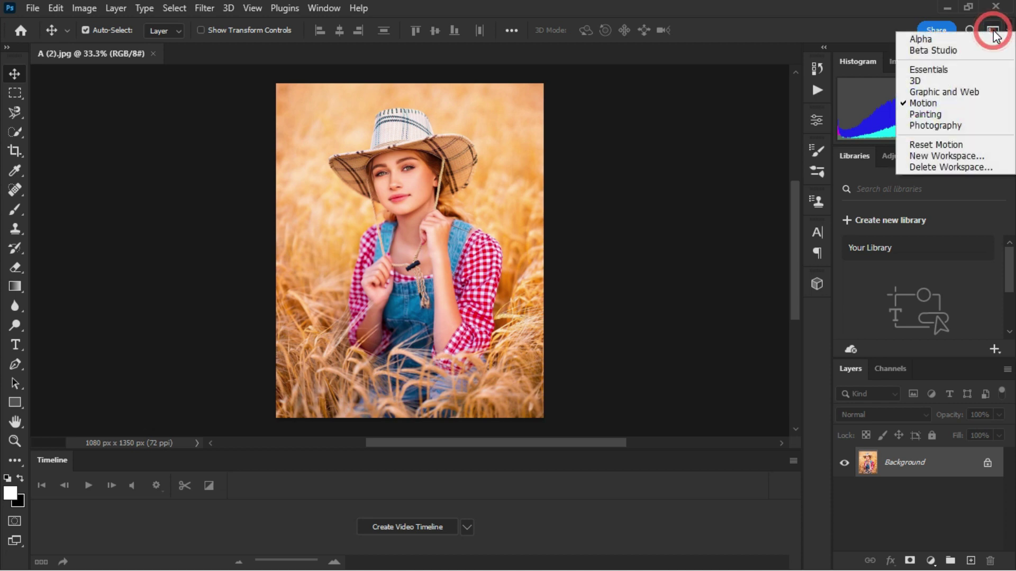
pyautogui.click(949, 114)
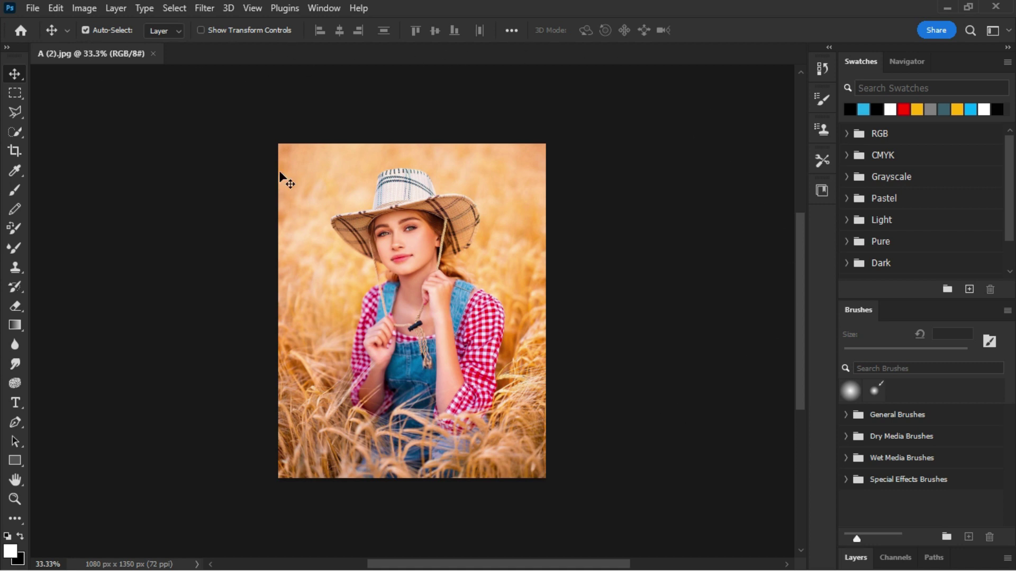
pyautogui.click(992, 32)
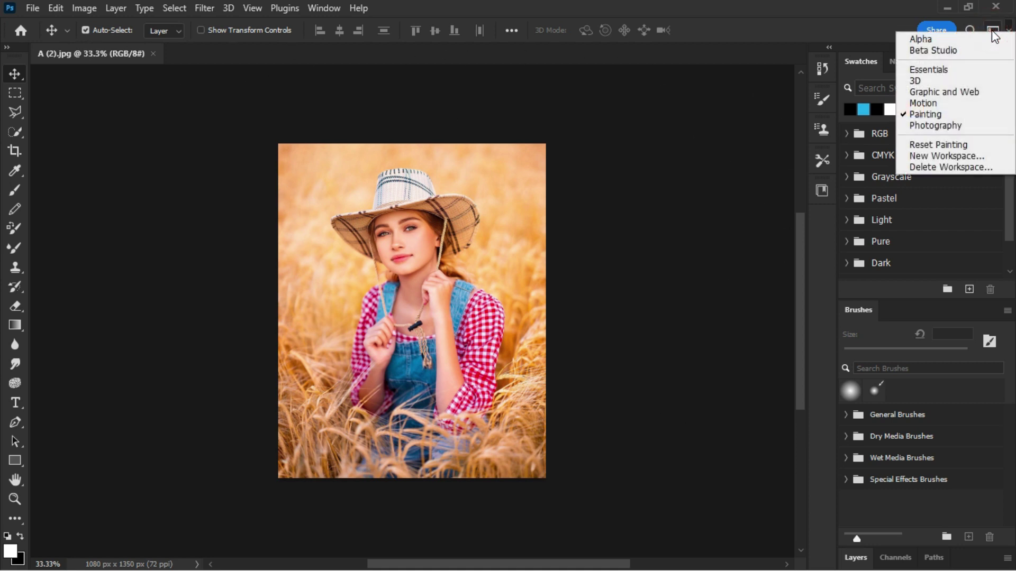
pyautogui.click(973, 127)
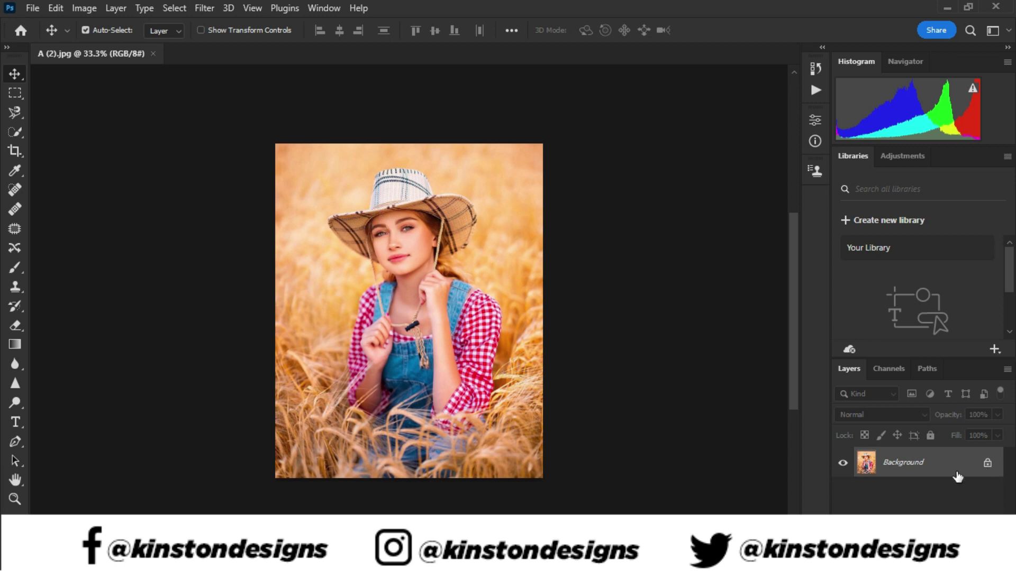
# Return to the Essentials workspace and view the commands for resetting, creating and deleting workspaces
pyautogui.click(993, 32)
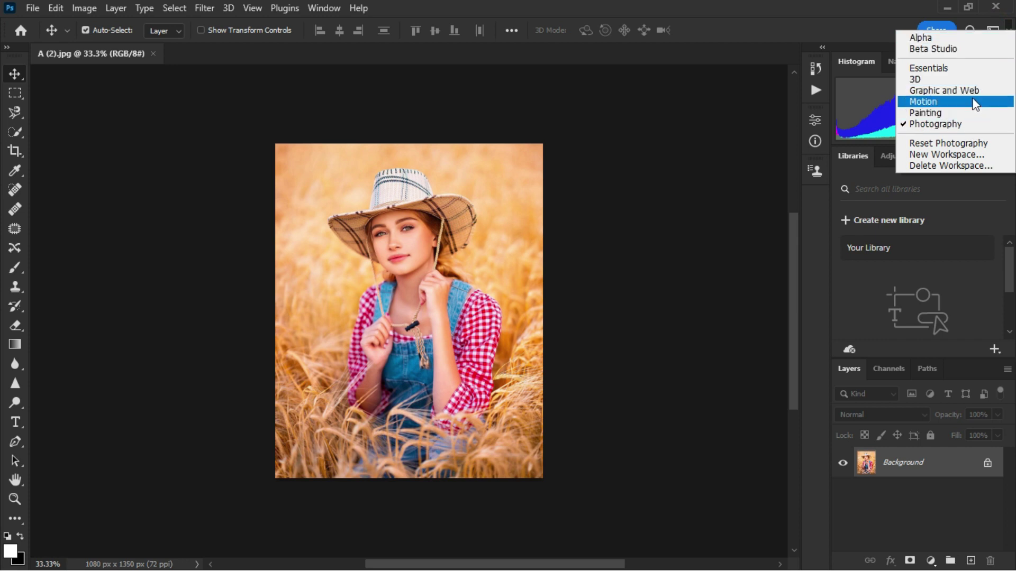
pyautogui.click(971, 69)
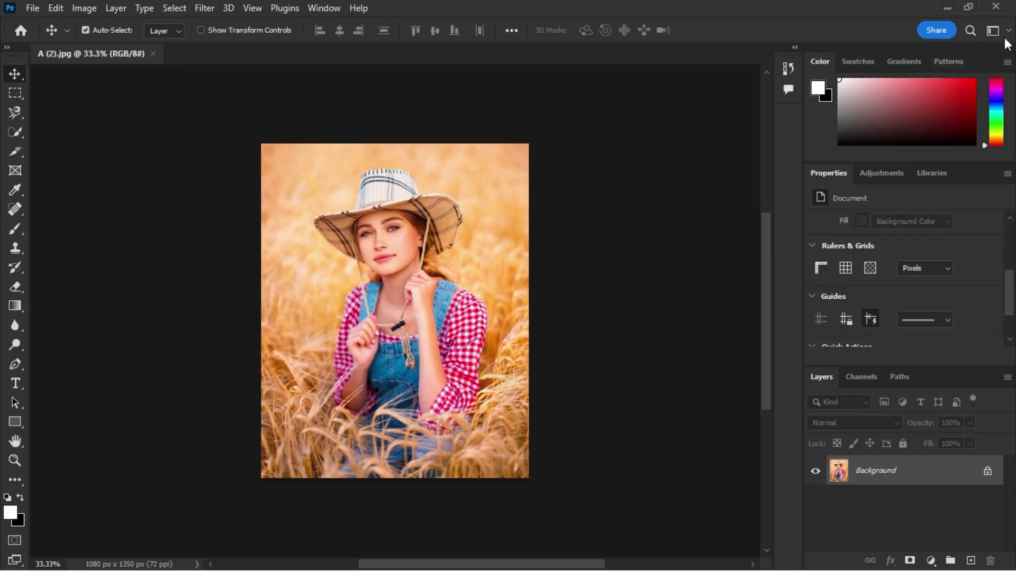
pyautogui.click(993, 31)
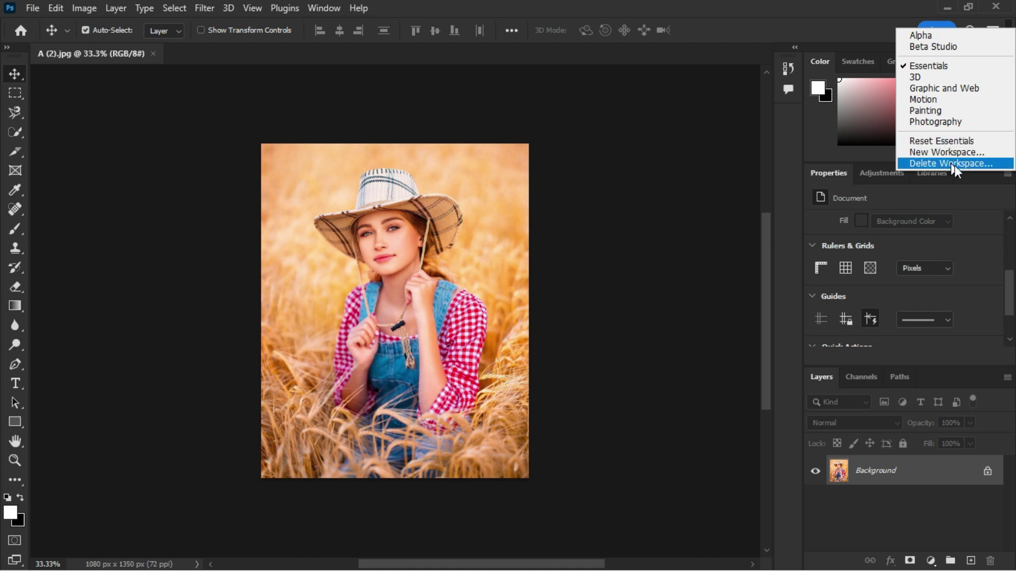
pyautogui.click(785, 198)
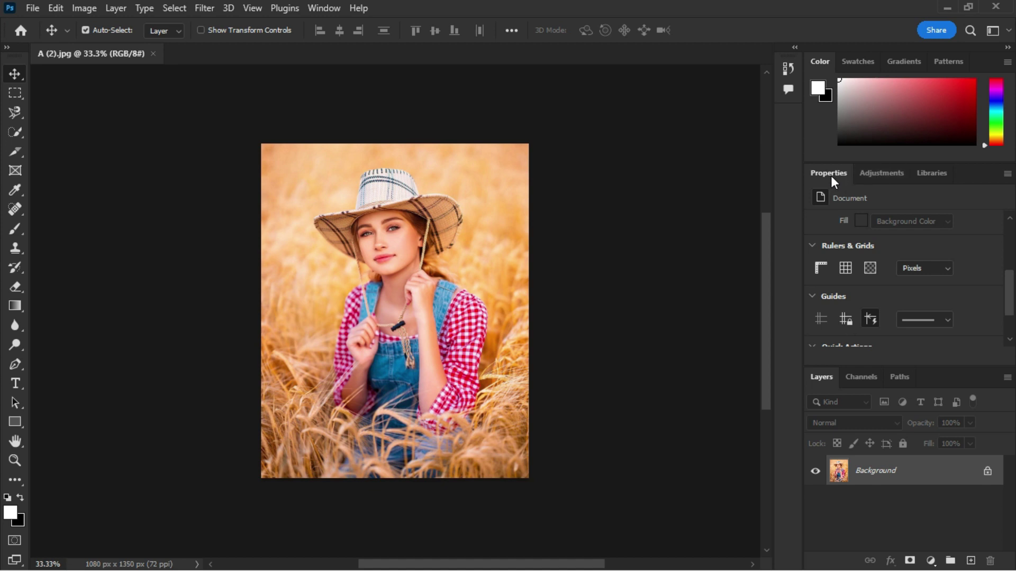
# Undock the Properties panel from its group and float it partly over the image
pyautogui.moveTo(831, 173); pyautogui.dragTo(130, 135)
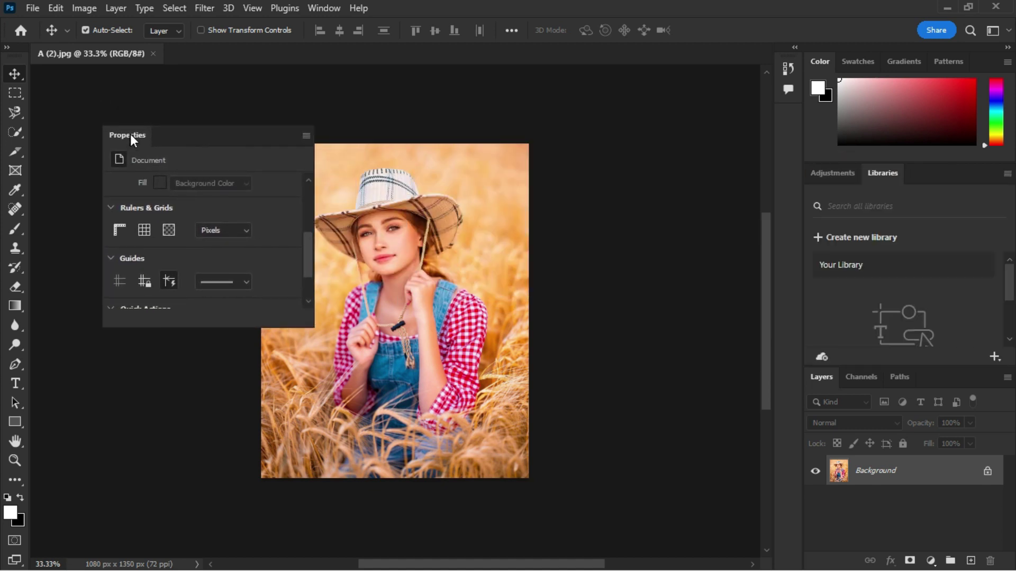
# Undock the Adjustments and Libraries panels from their group and float both over the image
pyautogui.moveTo(831, 173); pyautogui.dragTo(482, 320)
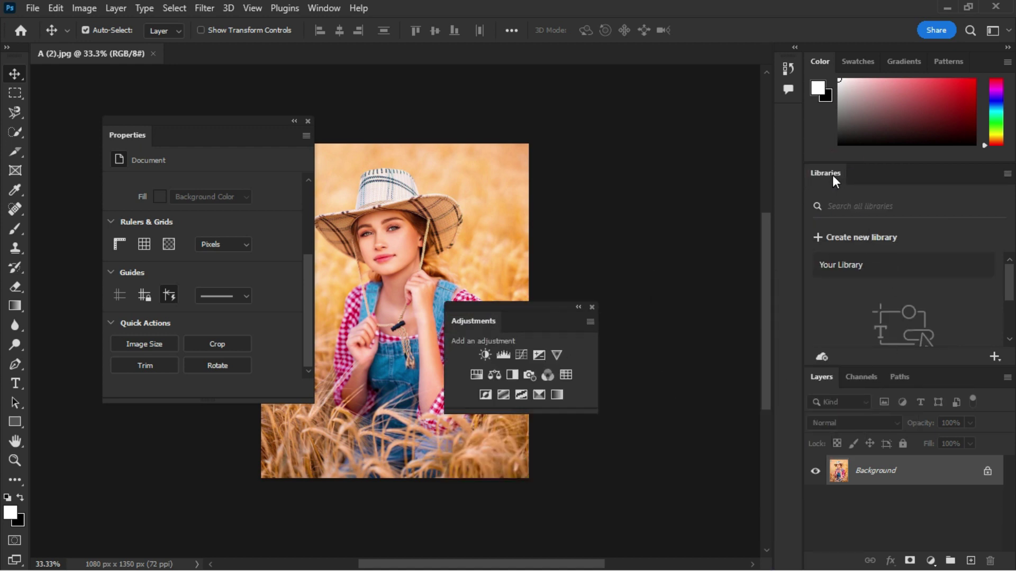
pyautogui.moveTo(832, 175); pyautogui.dragTo(508, 74)
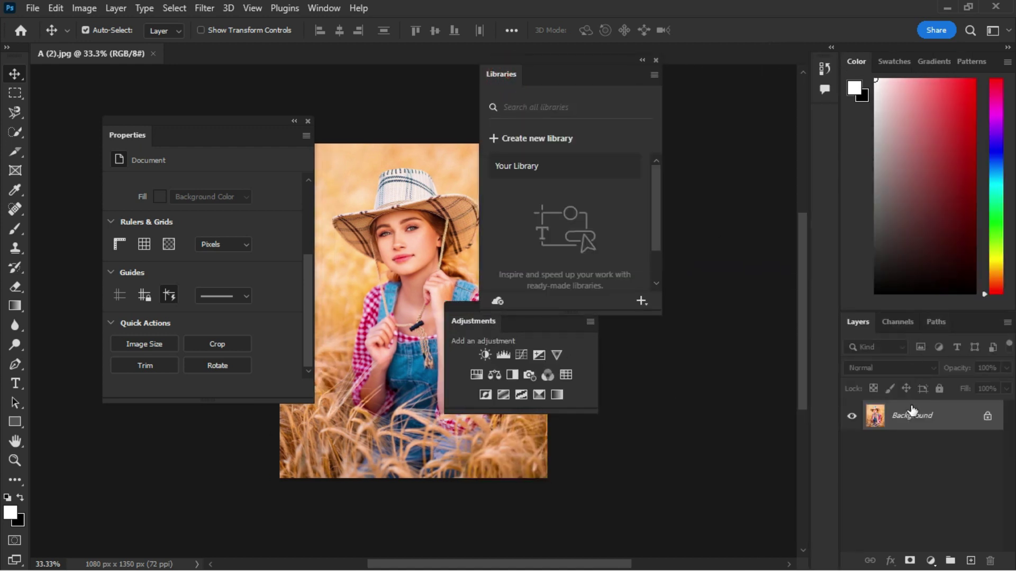
# Unlock the Background layer and pull the Channels panel out of the Layers group as a floating panel
pyautogui.click(988, 419)
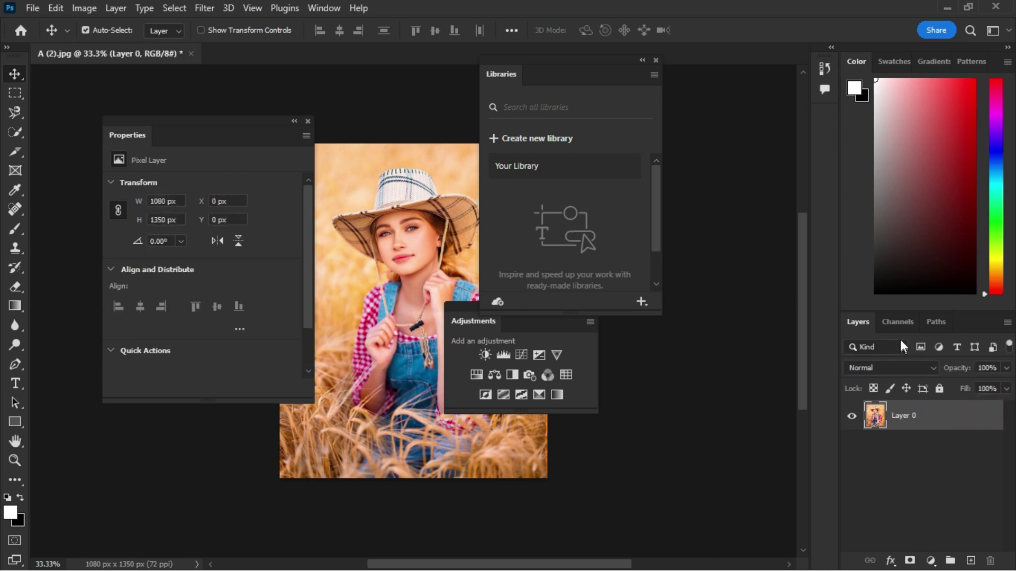
pyautogui.click(902, 322)
pyautogui.moveTo(901, 320); pyautogui.dragTo(634, 464)
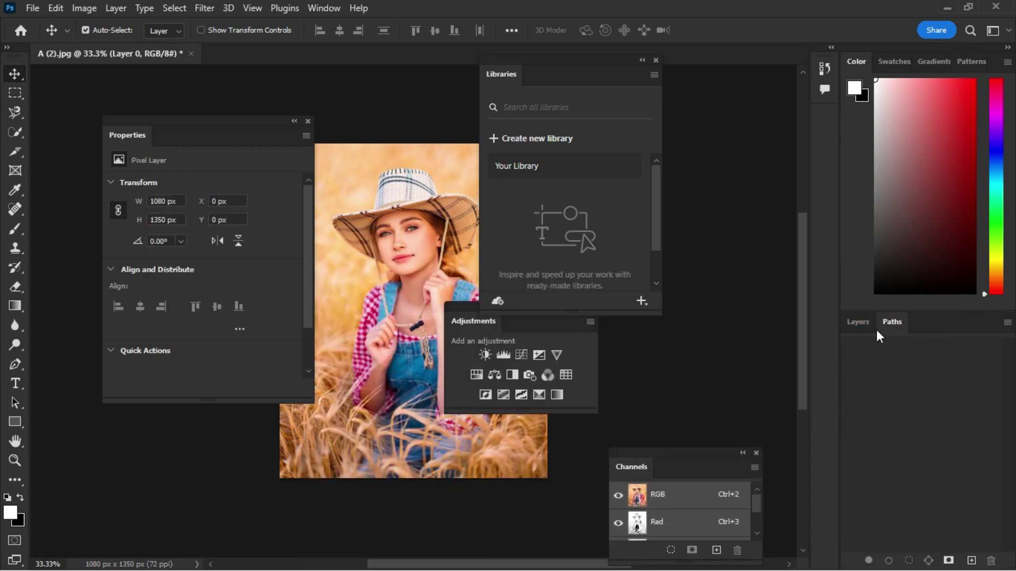
# Show the tools in two columns and redock Swatches with Layers and Paths and Patterns as its own column beside the toolbar
pyautogui.click(8, 48)
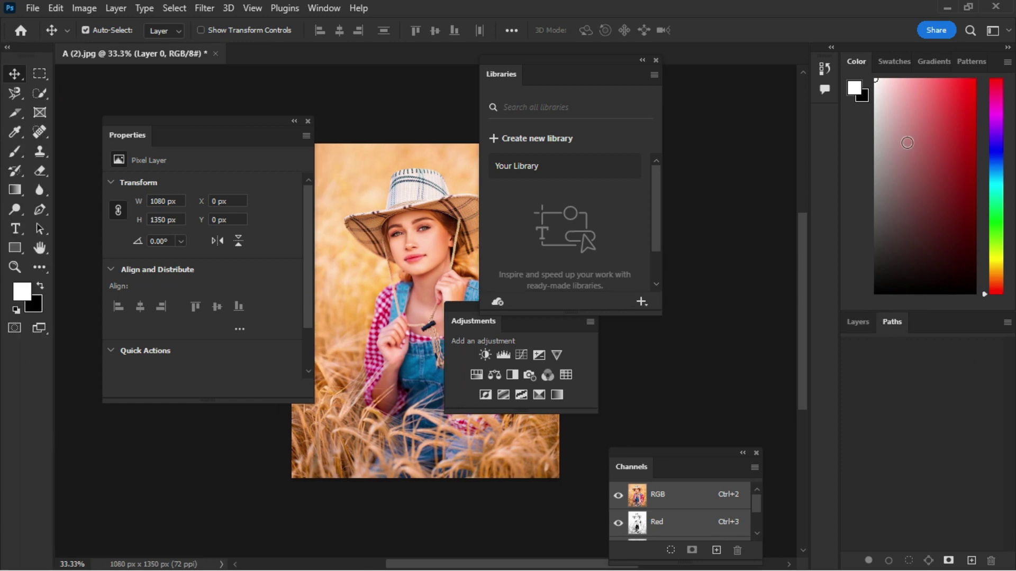
pyautogui.moveTo(906, 60)
pyautogui.mouseDown()
pyautogui.moveTo(920, 100)
pyautogui.moveTo(882, 468)
pyautogui.moveTo(896, 378)
pyautogui.moveTo(869, 338)
pyautogui.moveTo(931, 319)
pyautogui.mouseUp()
pyautogui.moveTo(939, 62); pyautogui.dragTo(6, 343)
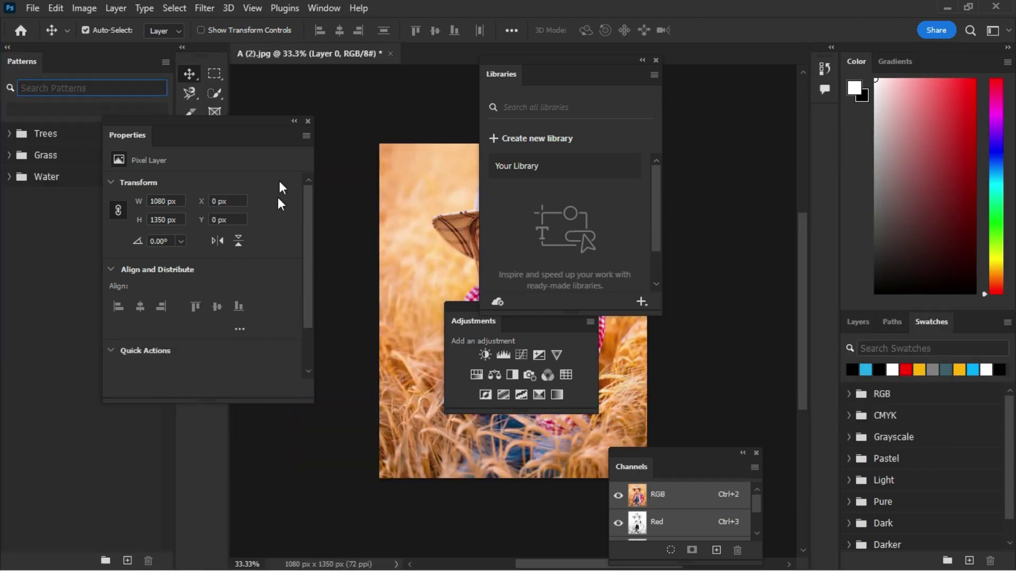
# Reposition the floating Properties and Libraries panels, collapsing Libraries to its title, and float the Gradients panel beside the image
pyautogui.moveTo(249, 135); pyautogui.dragTo(229, 263)
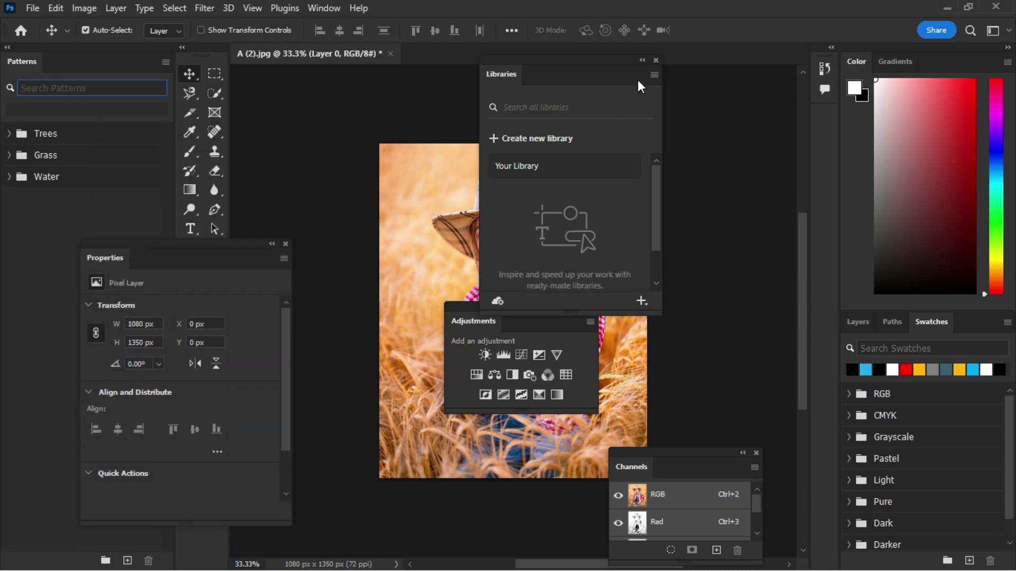
pyautogui.moveTo(590, 77); pyautogui.dragTo(643, 123)
pyautogui.doubleClick(742, 111)
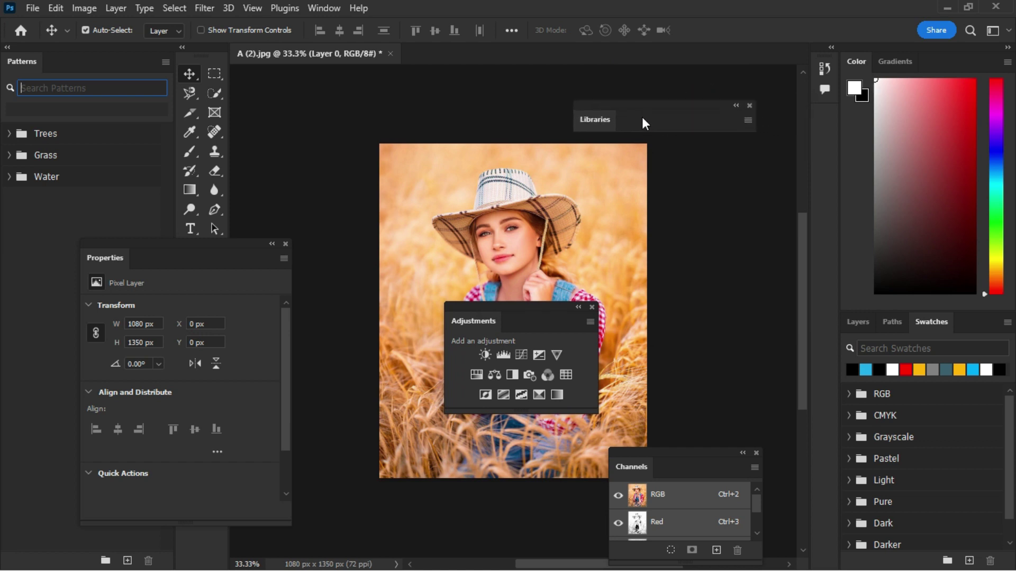
pyautogui.click(884, 62)
pyautogui.moveTo(894, 62); pyautogui.dragTo(688, 183)
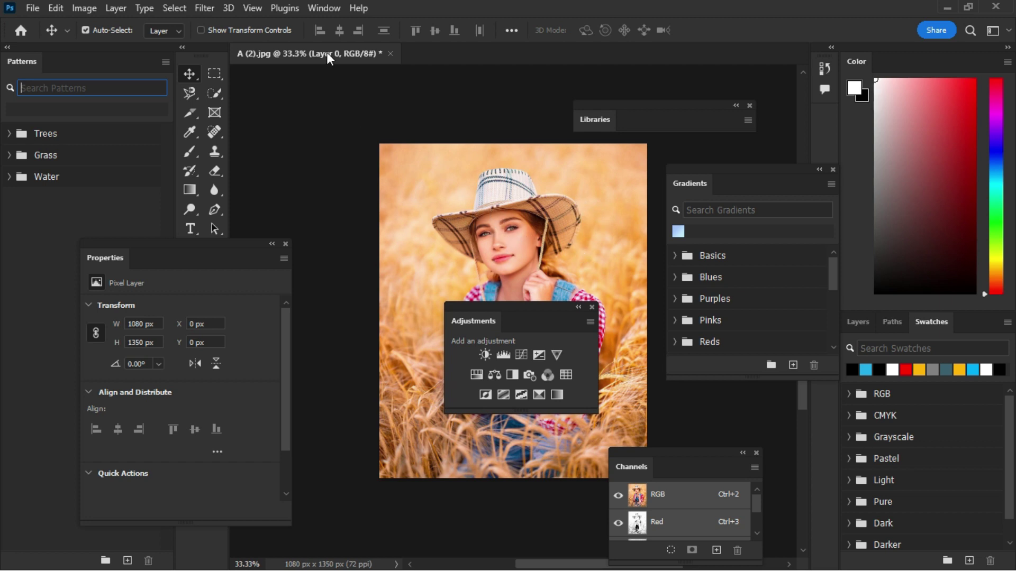
# Reset the Essentials workspace to its default panel layout
pyautogui.click(333, 7)
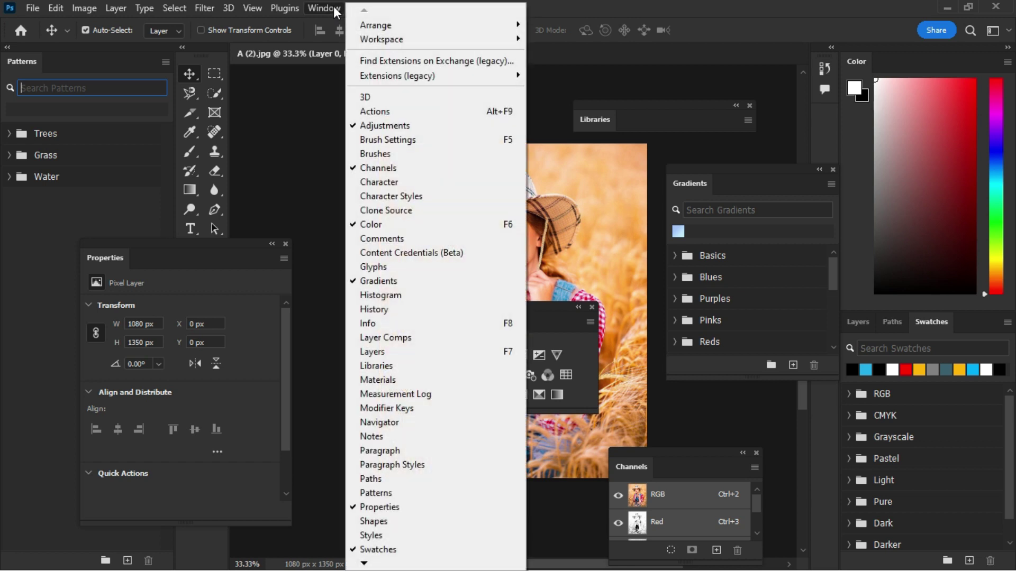
pyautogui.moveTo(373, 41)
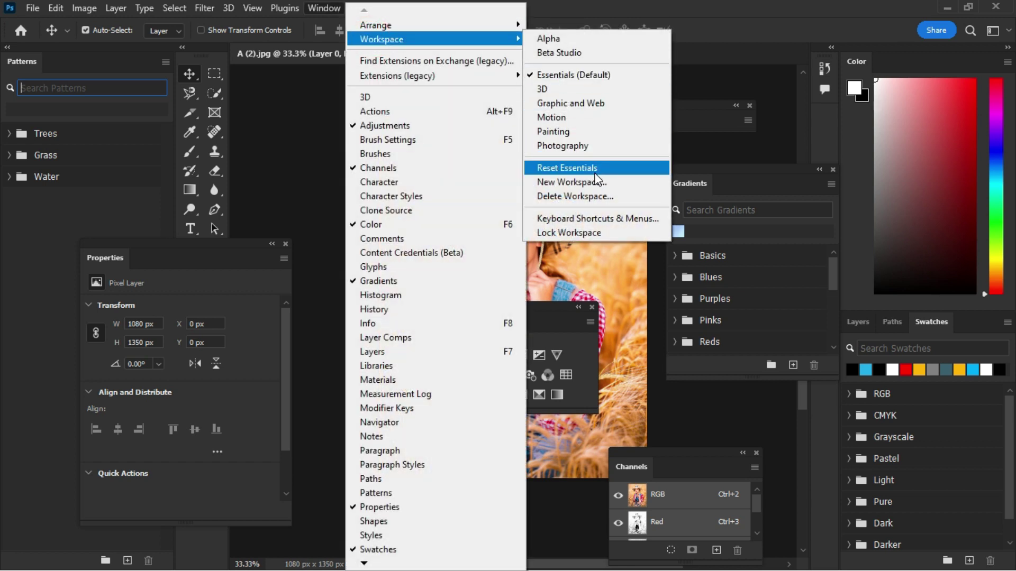
pyautogui.click(741, 154)
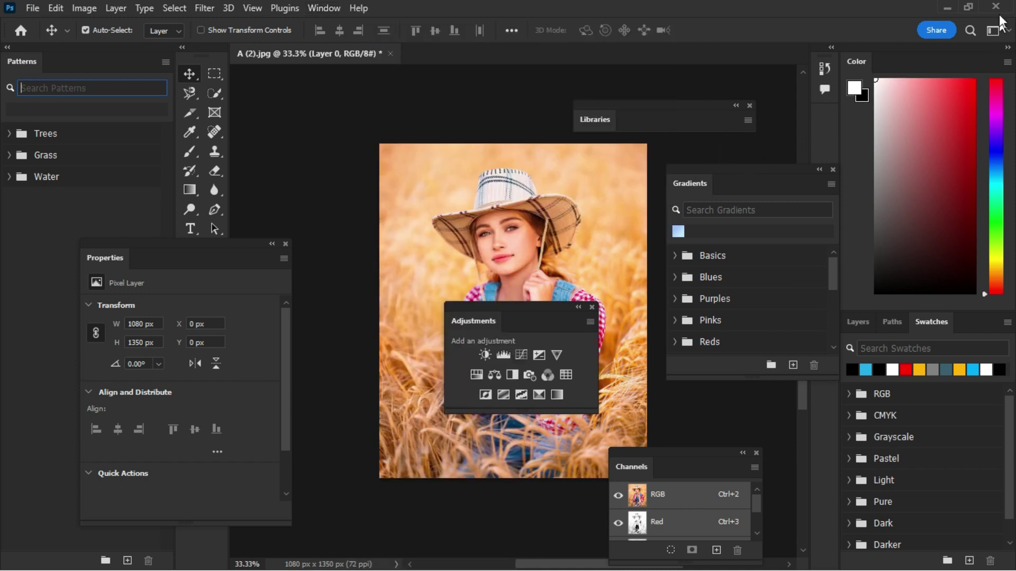
pyautogui.click(989, 32)
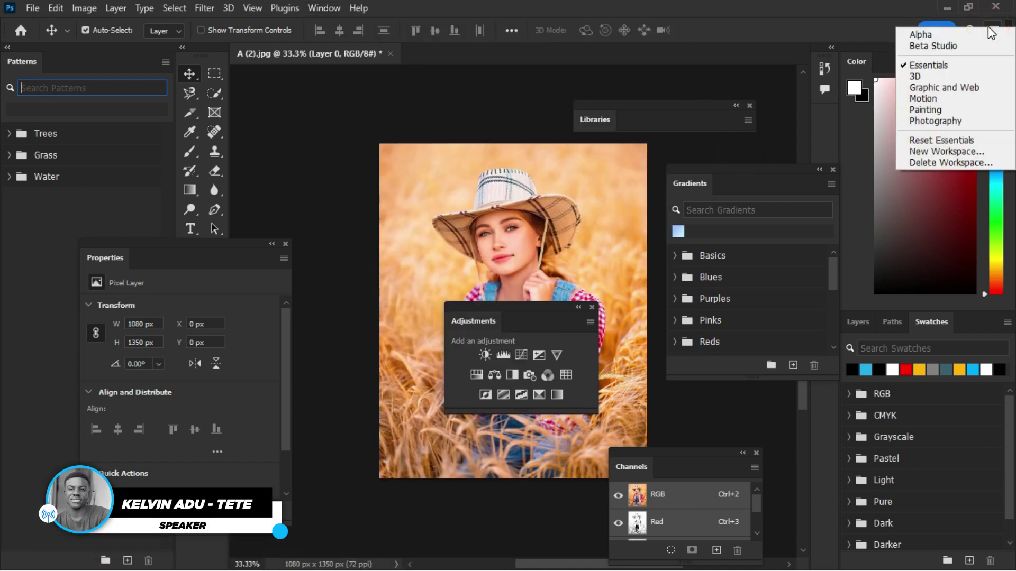
pyautogui.click(968, 140)
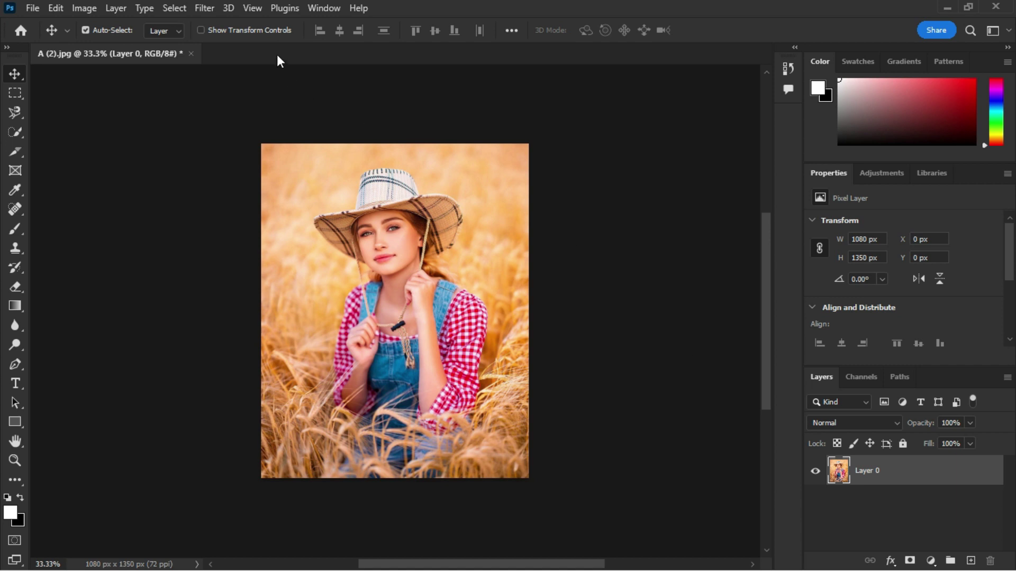
# Add the Brushes panel to the workspace and collapse it into the narrow panel strip
pyautogui.click(324, 8)
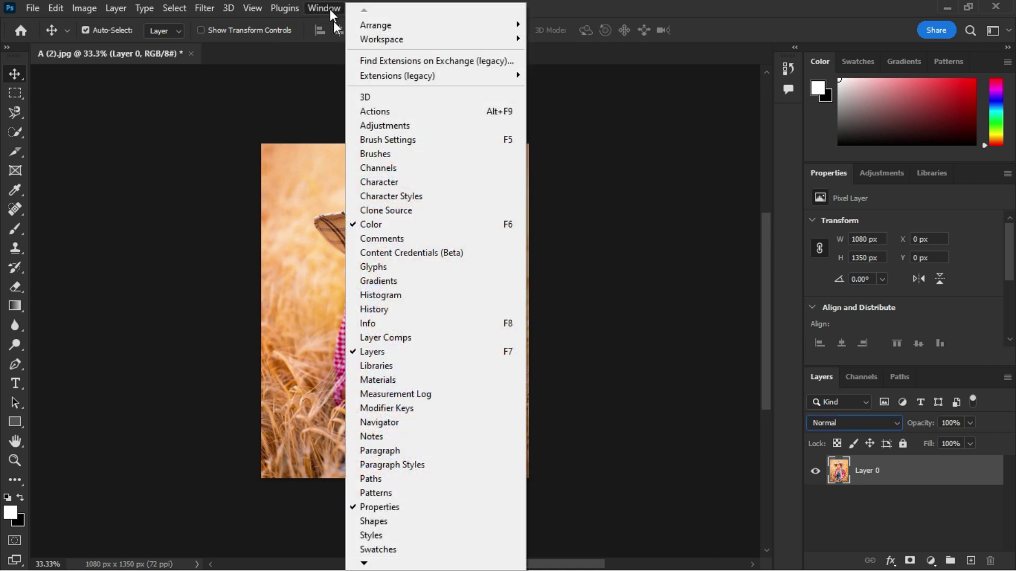
pyautogui.click(383, 149)
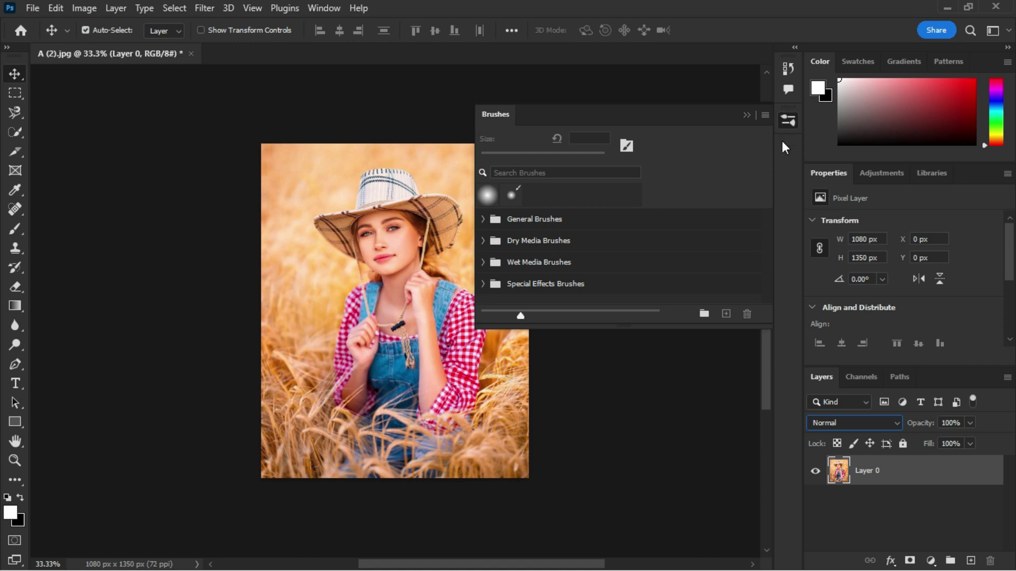
pyautogui.click(751, 119)
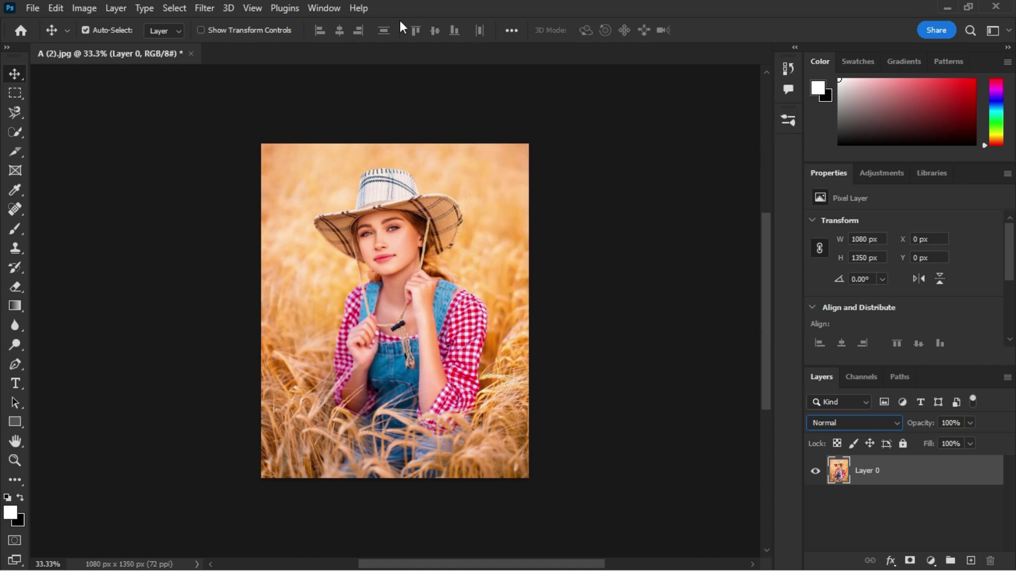
# Add the Character panel with its Paragraph companion to the workspace and collapse the pair
pyautogui.click(333, 8)
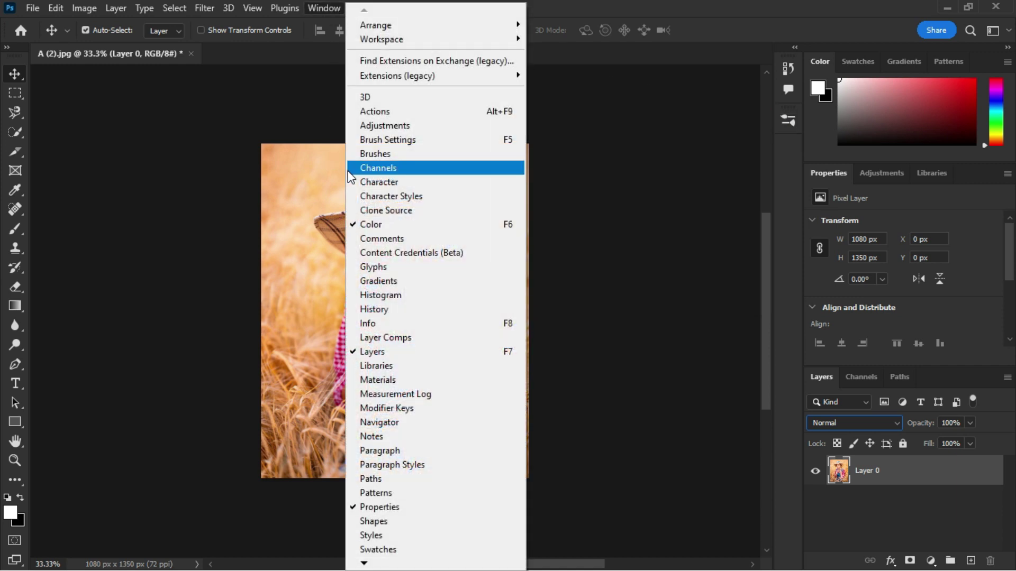
pyautogui.click(362, 179)
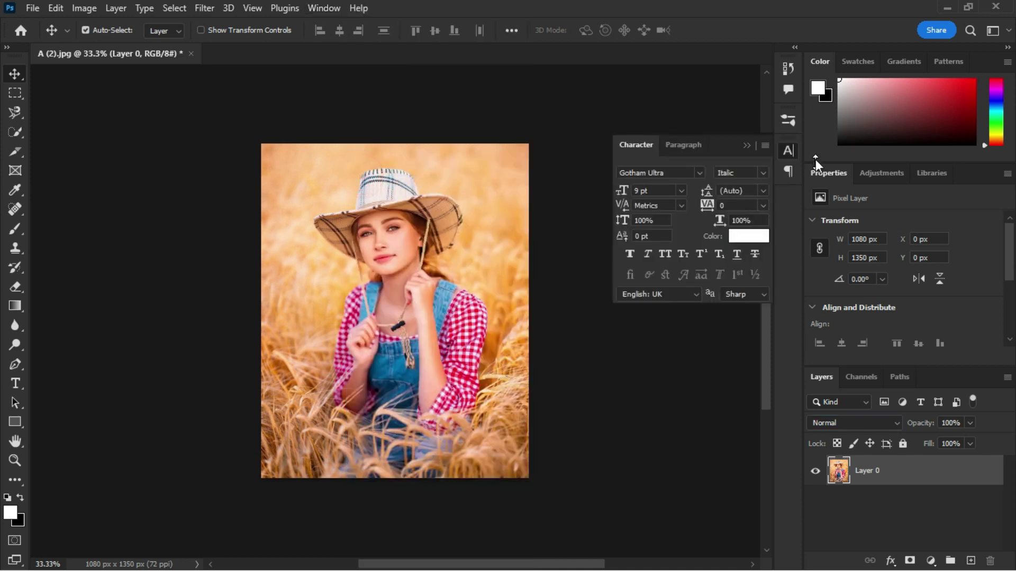
pyautogui.click(748, 146)
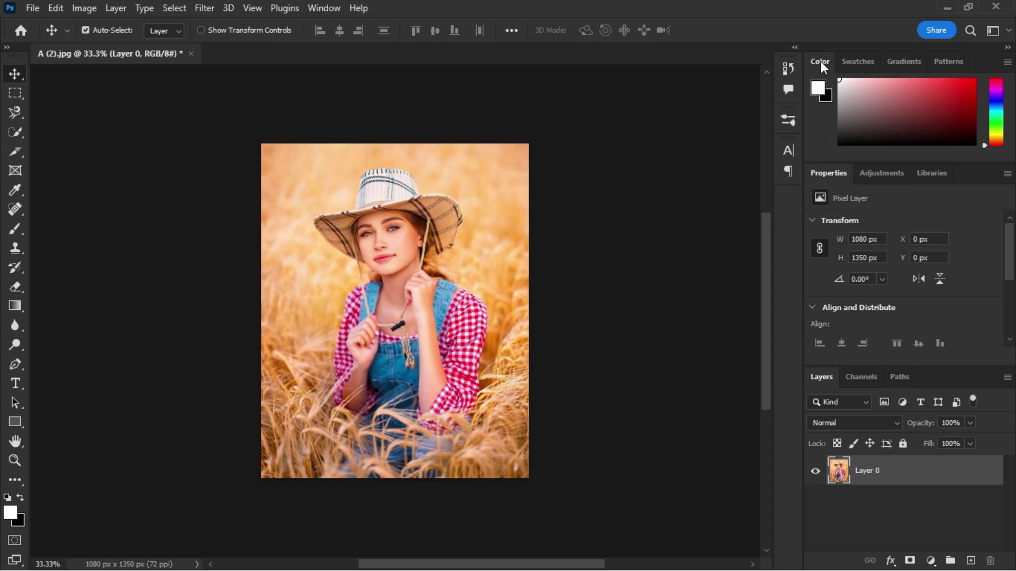
# Examine the Swatches, Gradients and Patterns presets, collapsing and re-expanding their panel group along the way
pyautogui.click(852, 60)
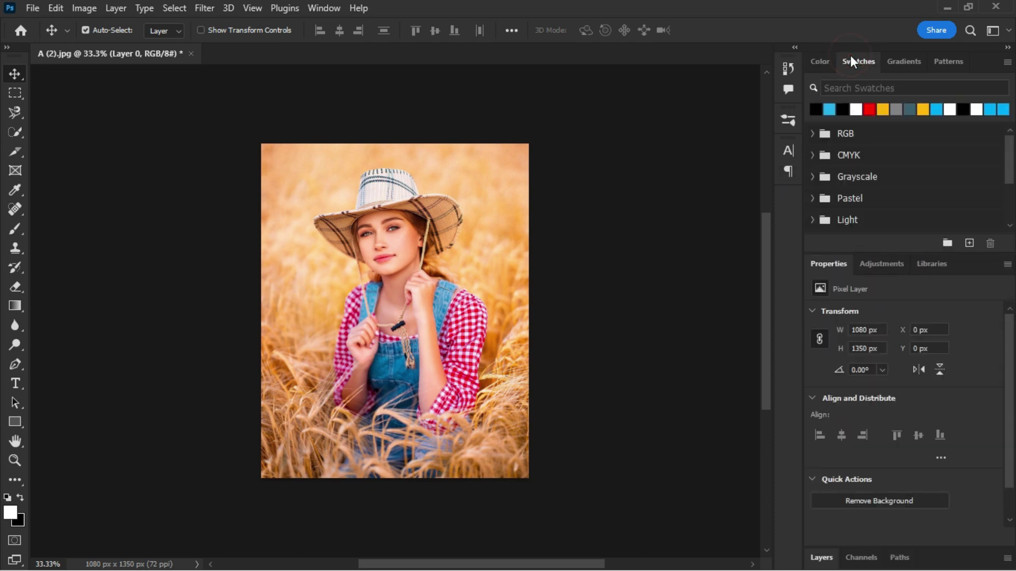
pyautogui.click(894, 58)
pyautogui.click(895, 59)
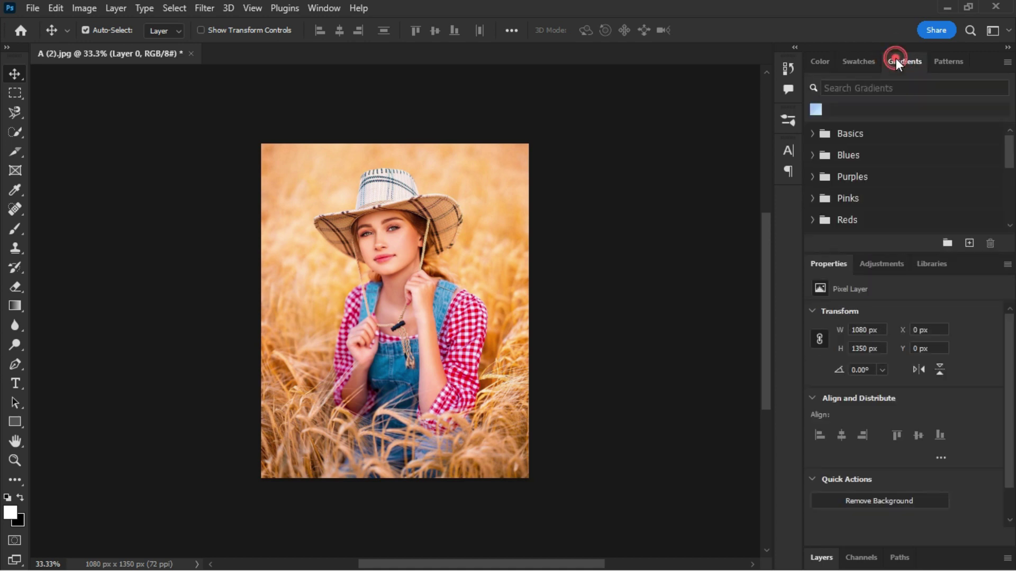
pyautogui.click(938, 62)
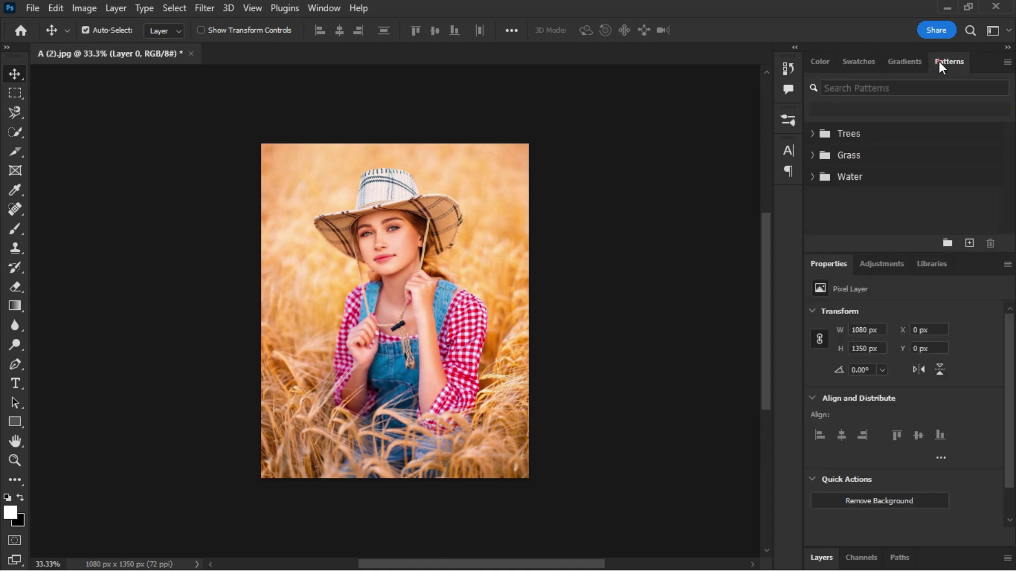
pyautogui.click(939, 61)
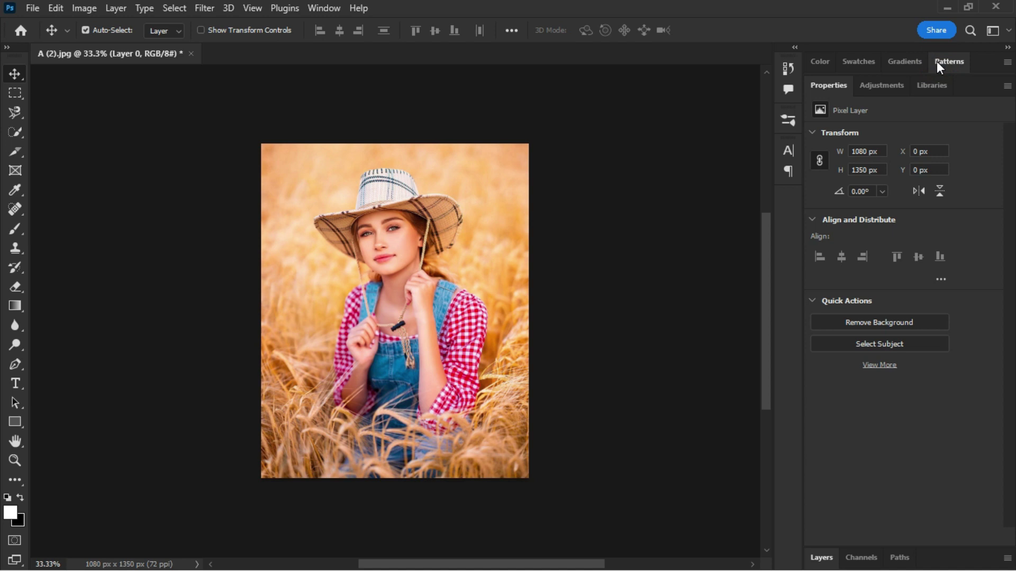
pyautogui.click(939, 63)
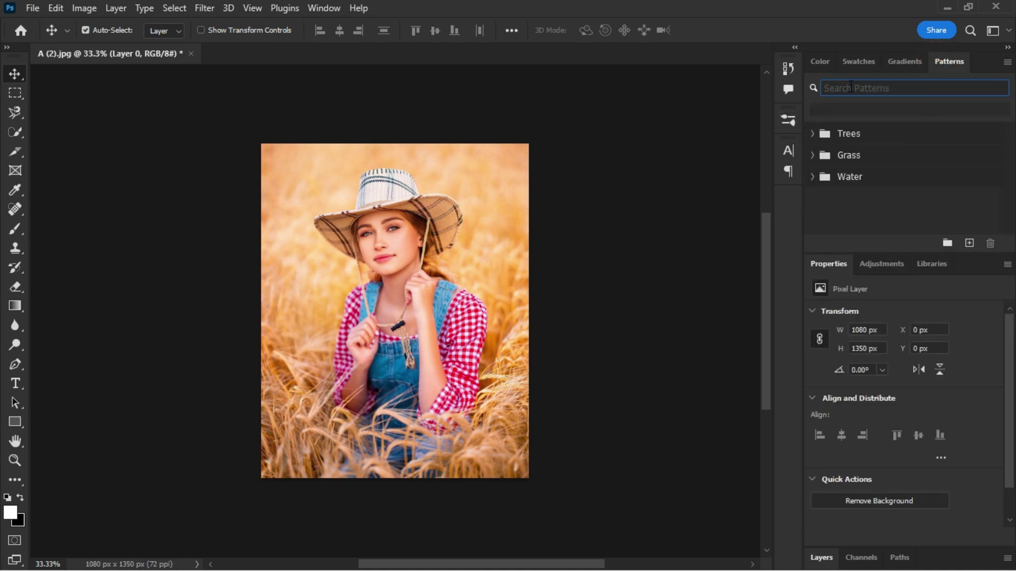
pyautogui.click(893, 58)
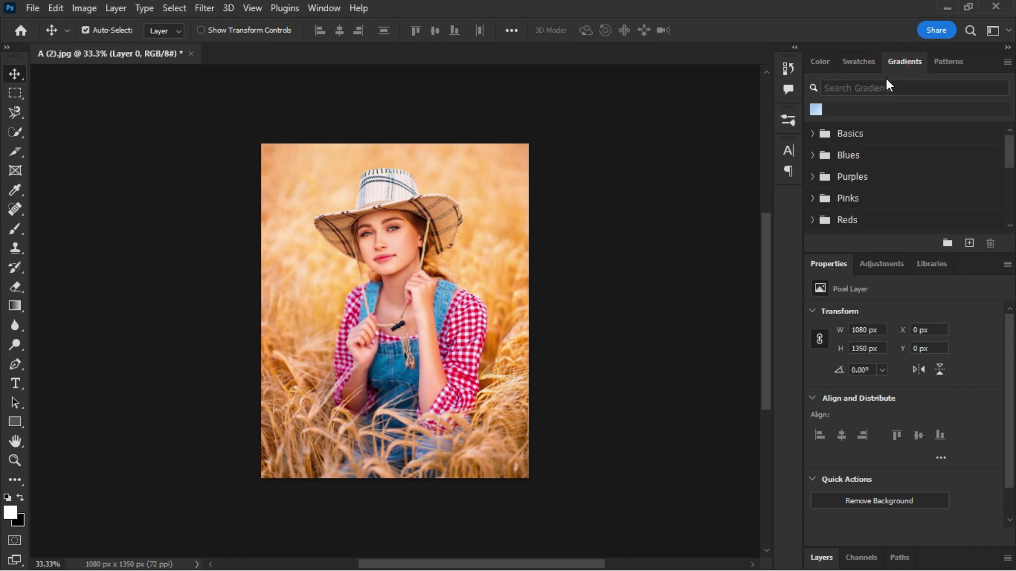
pyautogui.click(867, 60)
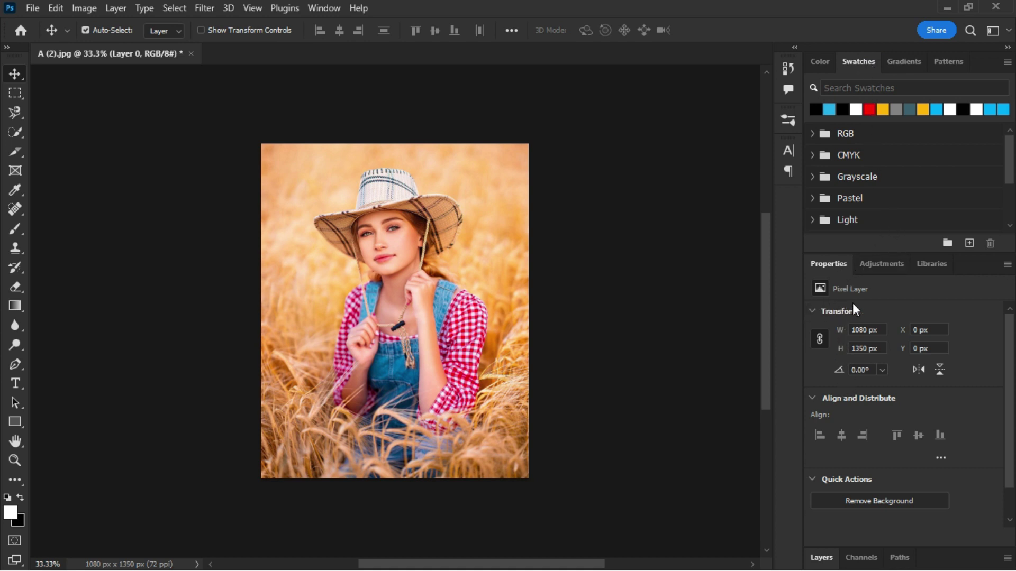
# Look through the layer's properties, try the Remove Background quick action on the photo and undo it
pyautogui.moveTo(1007, 333); pyautogui.dragTo(1007, 345)
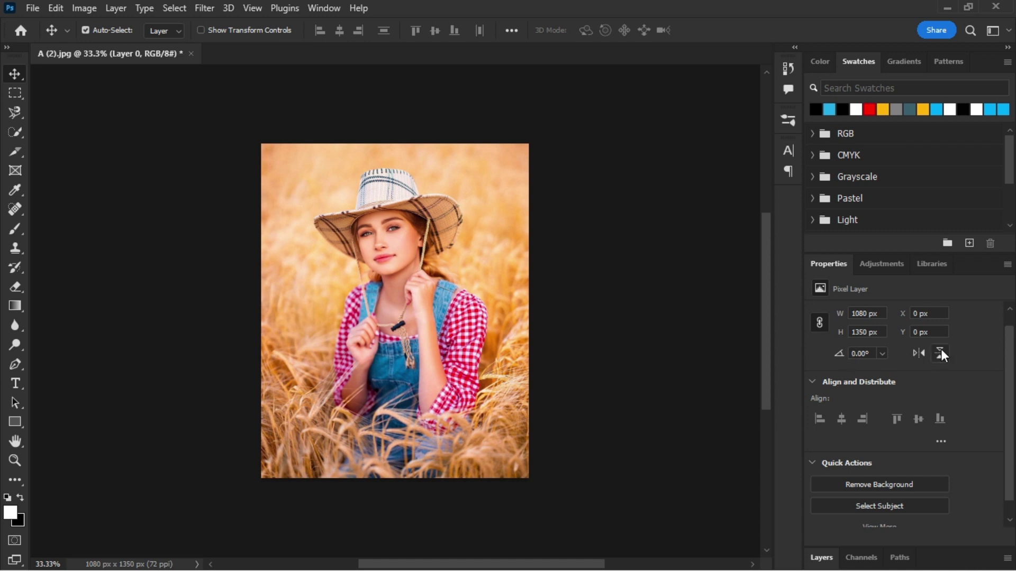
pyautogui.click(1010, 350)
pyautogui.scroll(-1, 1011, 353)
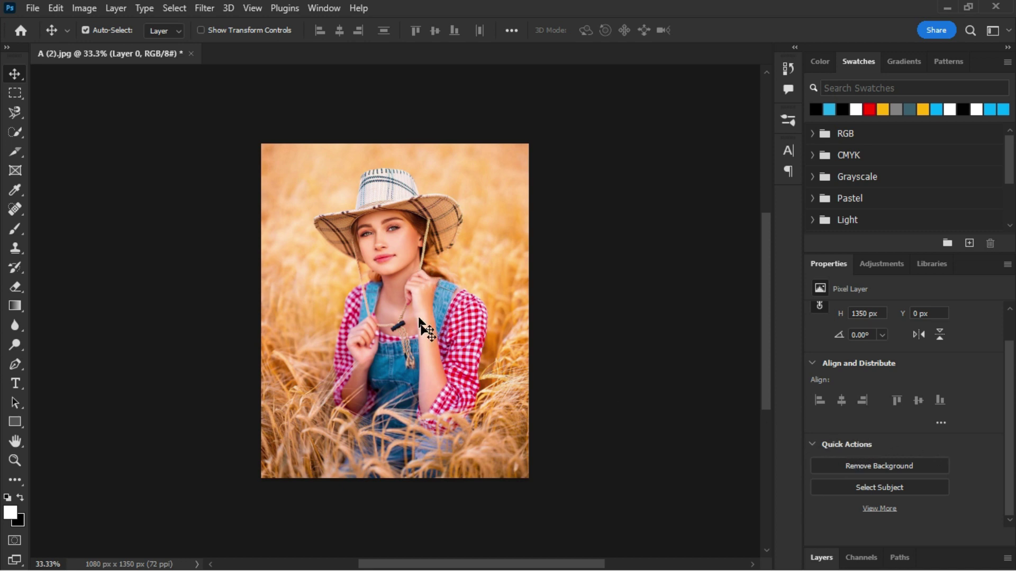
pyautogui.click(853, 468)
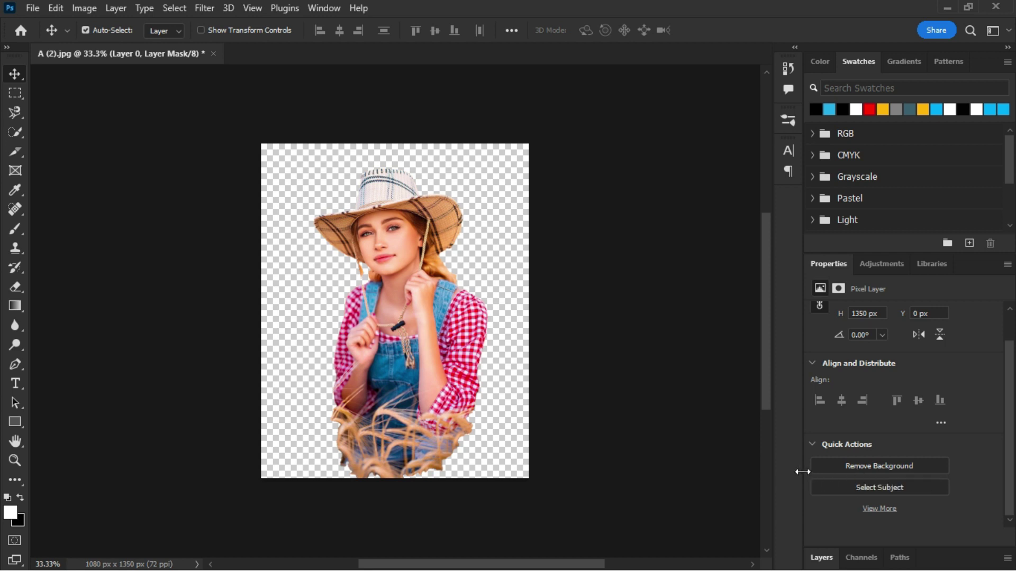
pyautogui.hotkey('ctrl', 'z')
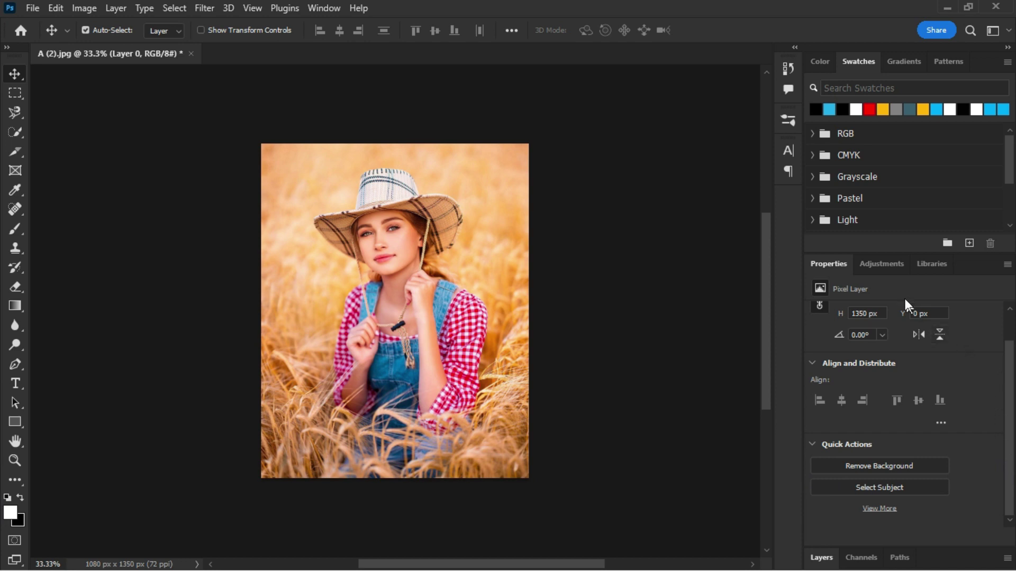
# Add a Brightness/Contrast adjustment layer and a Levels adjustment layer above the photo, leaving their settings at default
pyautogui.click(878, 264)
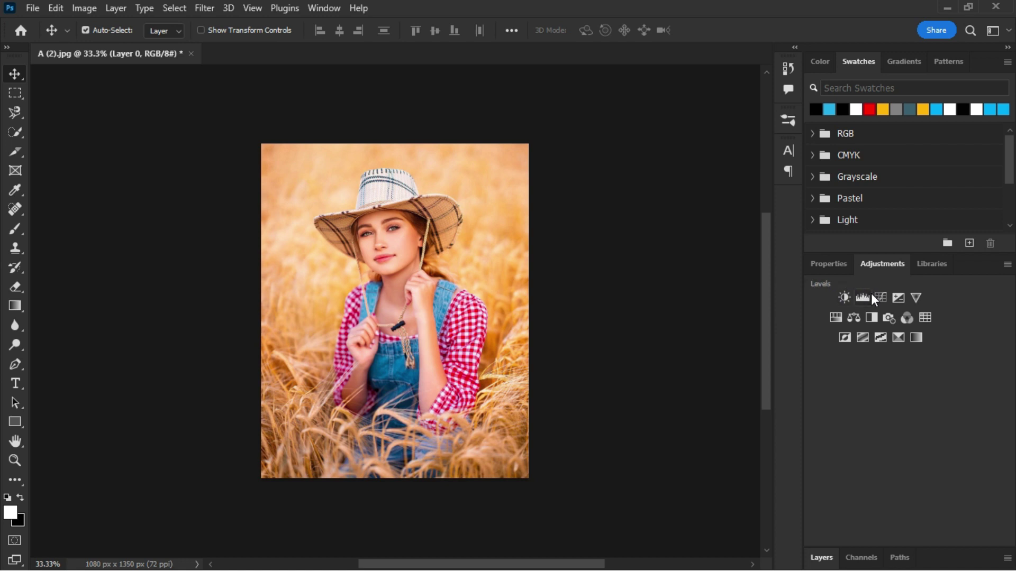
pyautogui.click(844, 297)
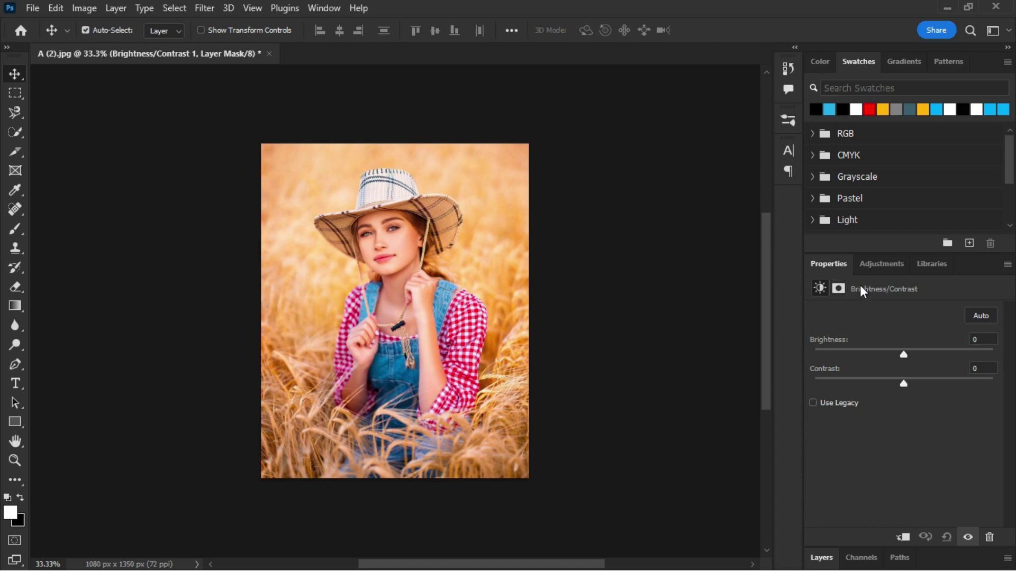
pyautogui.click(874, 263)
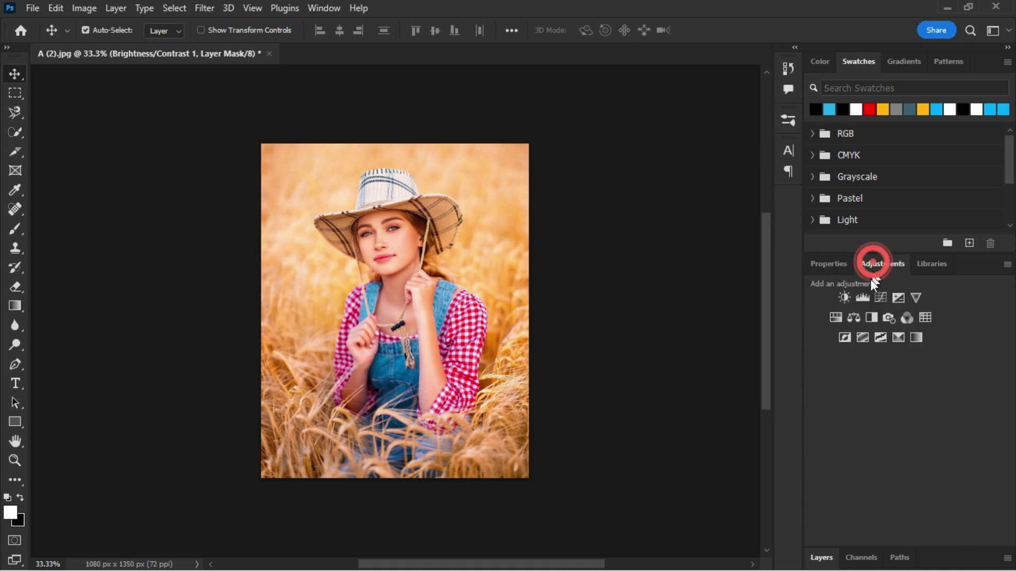
pyautogui.click(865, 290)
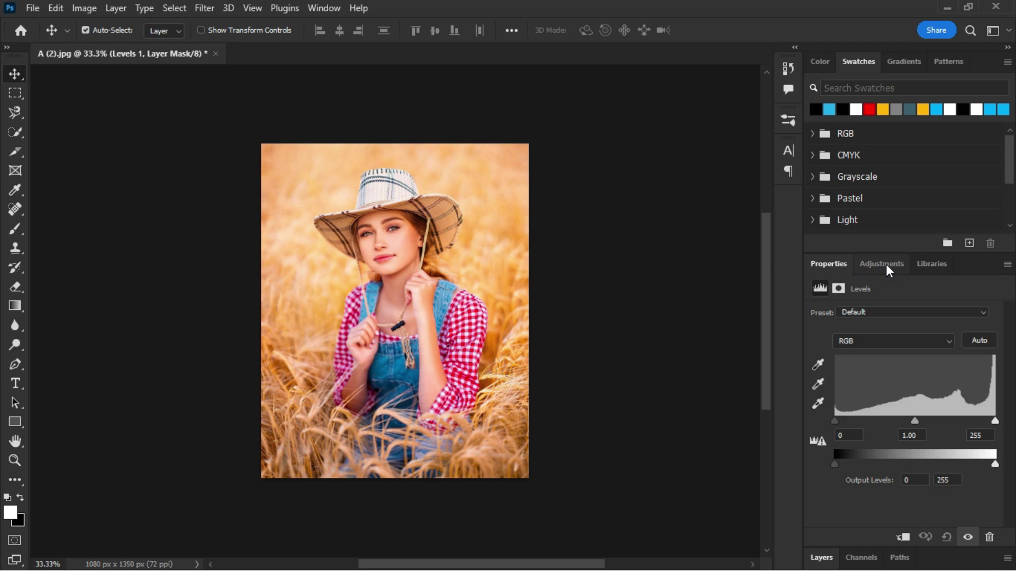
# Add Curves, Exposure and Vibrance adjustment layers above the photo, leaving each at its default settings
pyautogui.click(884, 264)
pyautogui.click(883, 295)
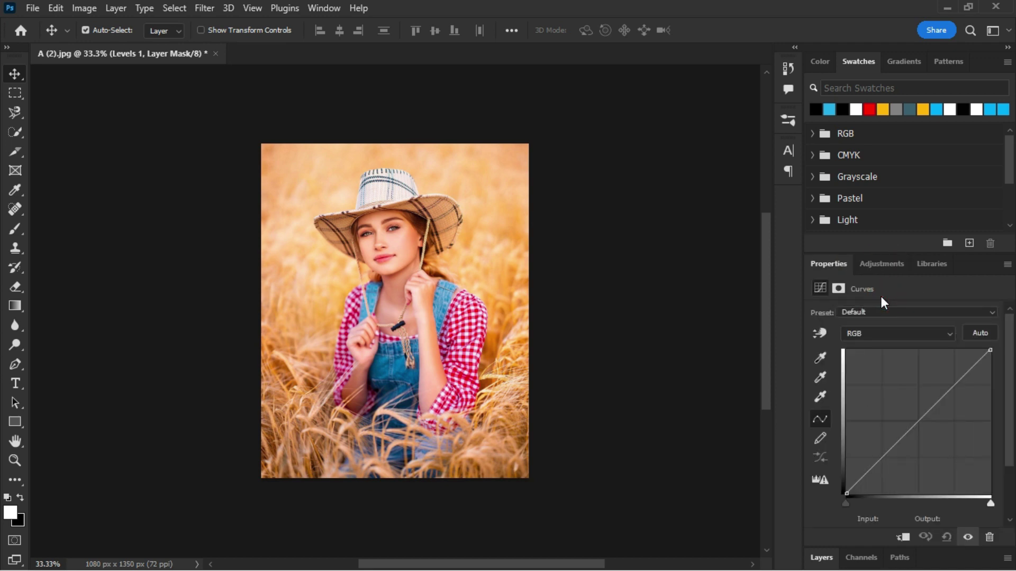
pyautogui.click(900, 263)
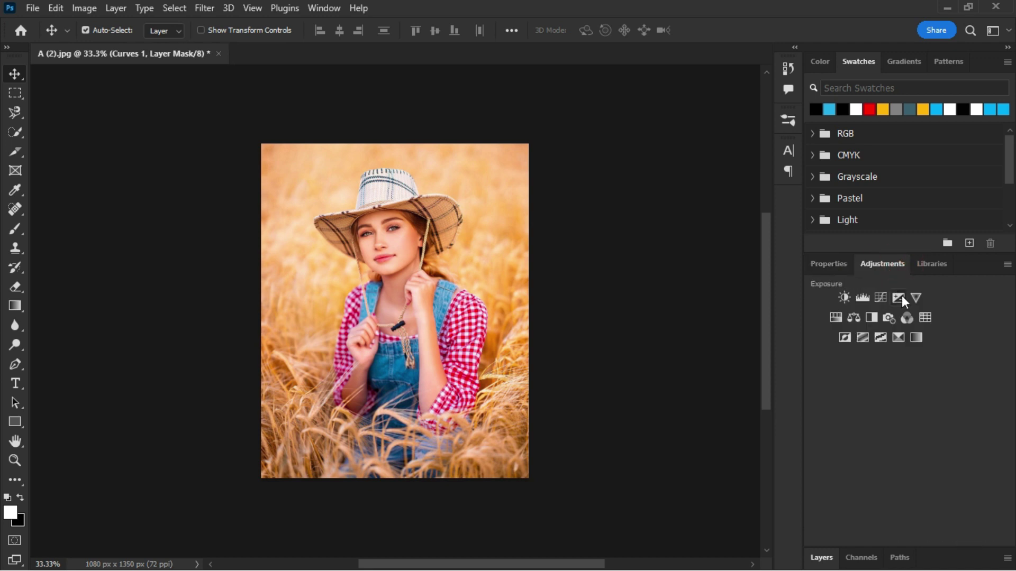
pyautogui.click(902, 297)
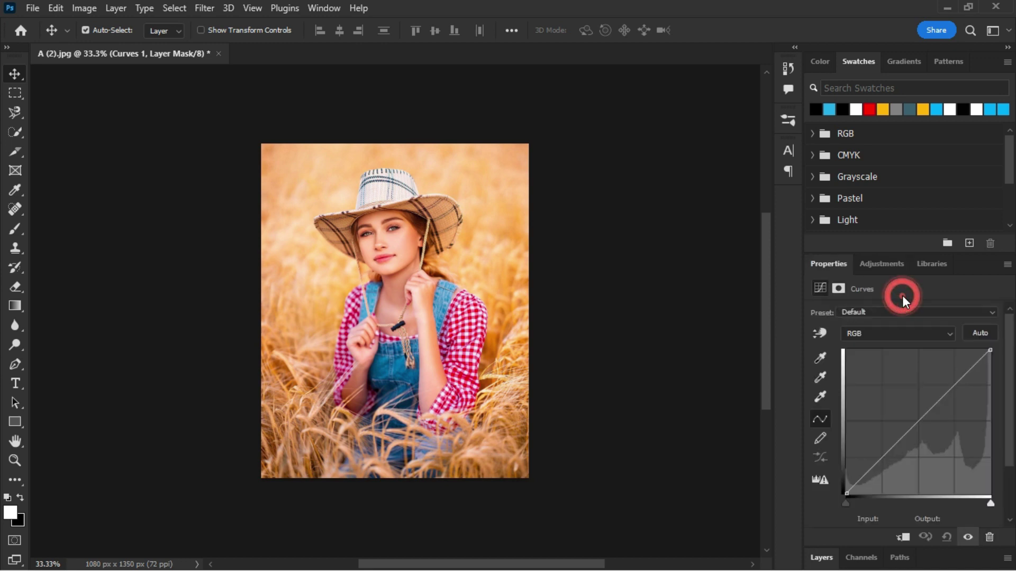
pyautogui.click(884, 266)
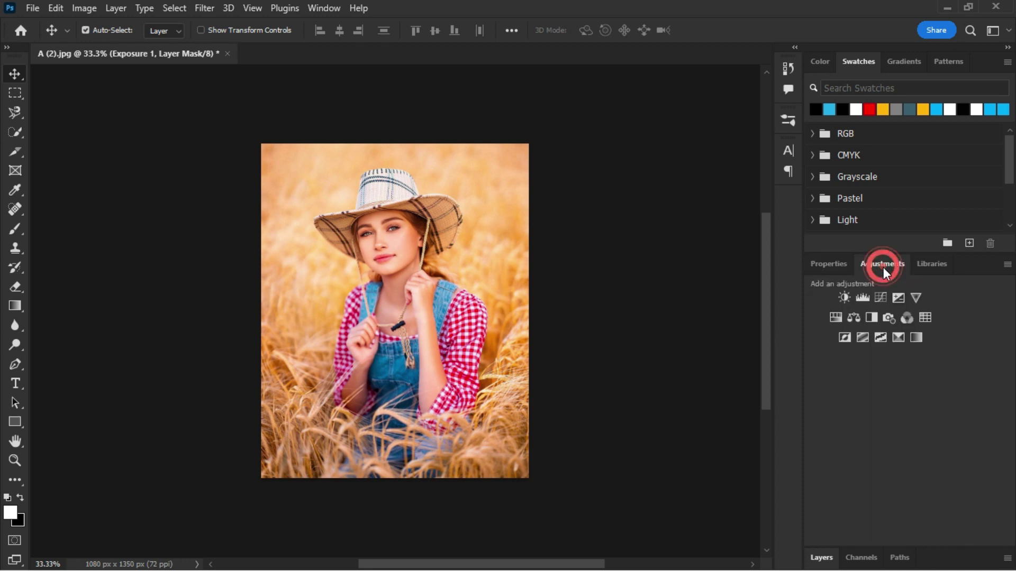
pyautogui.click(916, 297)
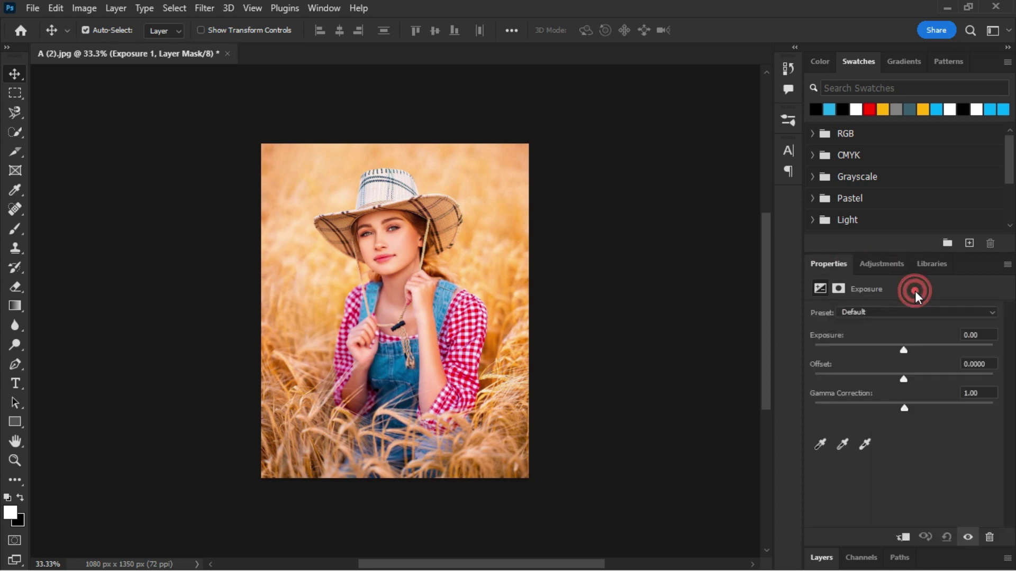
# Add a Hue/Saturation adjustment layer and a Color Balance adjustment layer, keeping their default settings
pyautogui.click(894, 264)
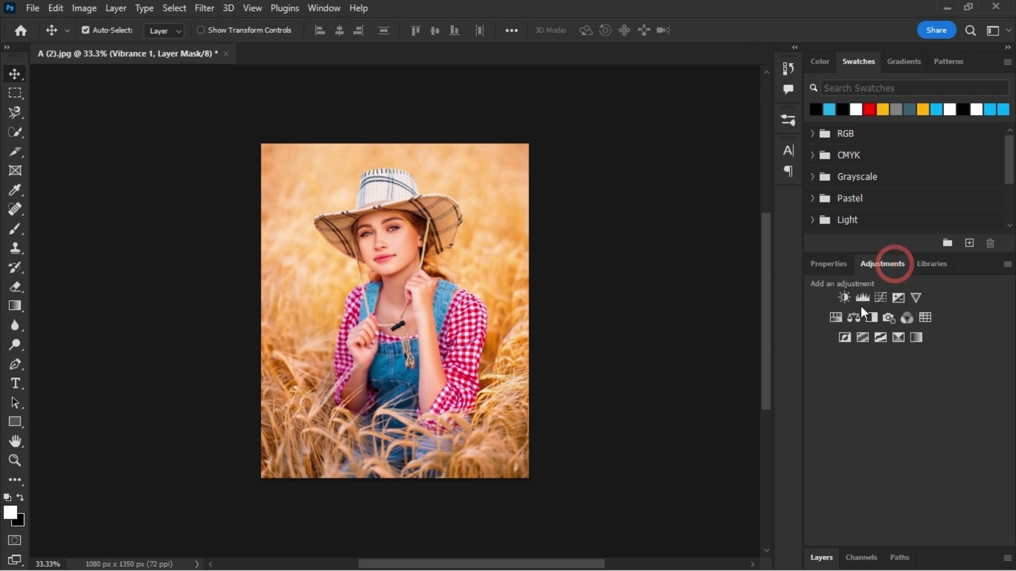
pyautogui.click(833, 321)
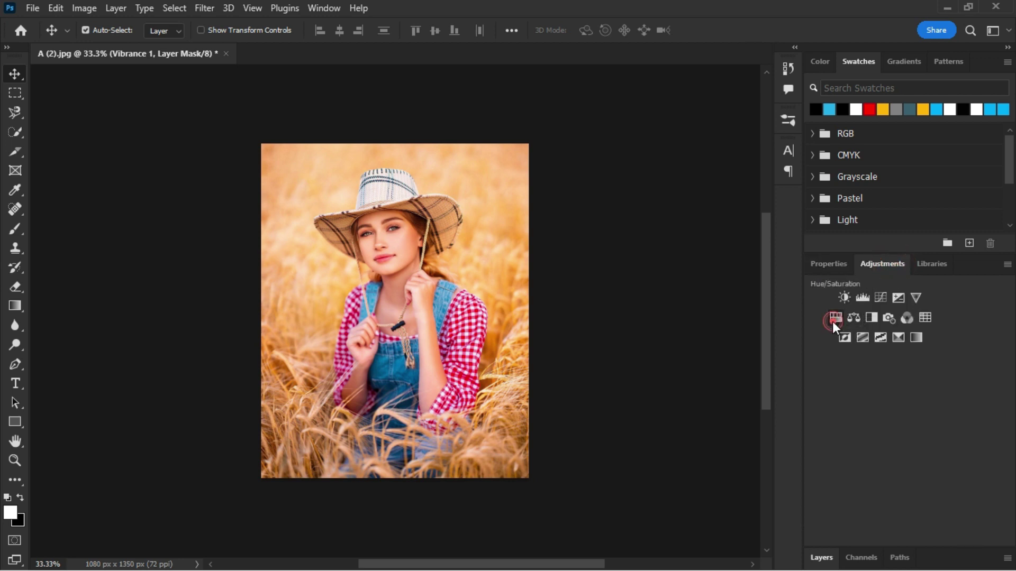
pyautogui.click(868, 261)
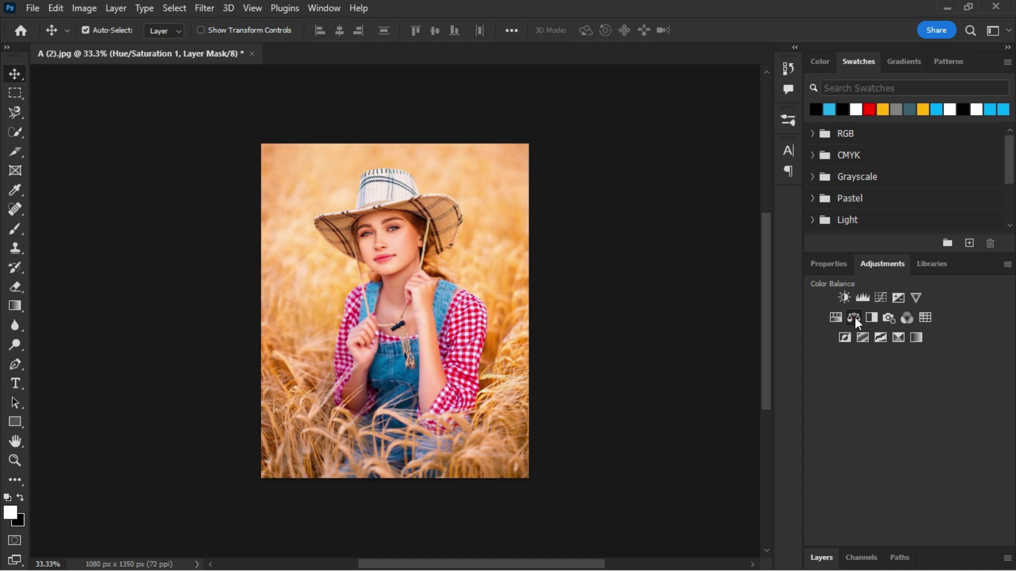
pyautogui.click(854, 317)
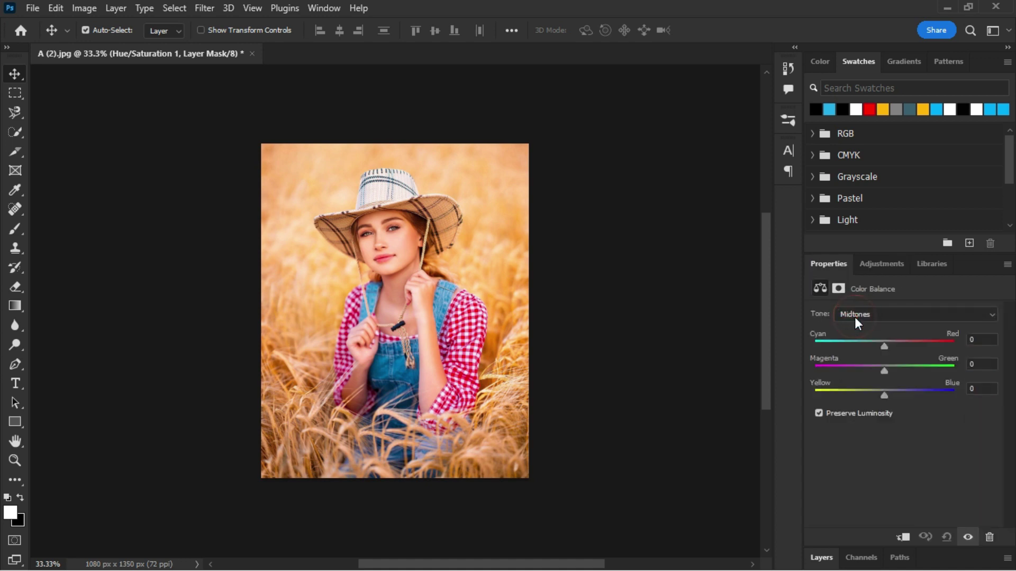
# Try a Black & White adjustment and a Photo Filter adjustment on the photo, undoing each one
pyautogui.click(886, 267)
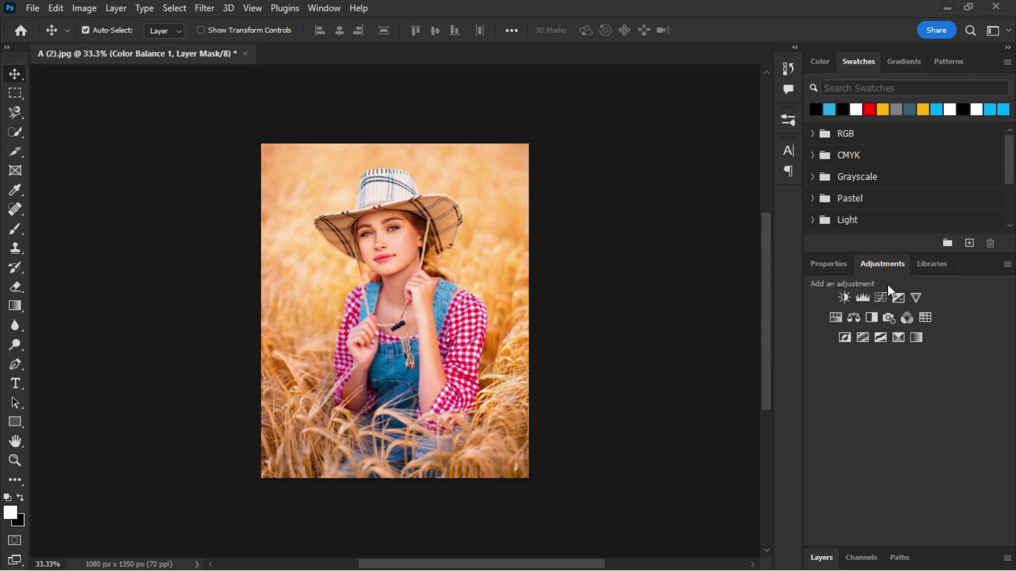
pyautogui.click(873, 315)
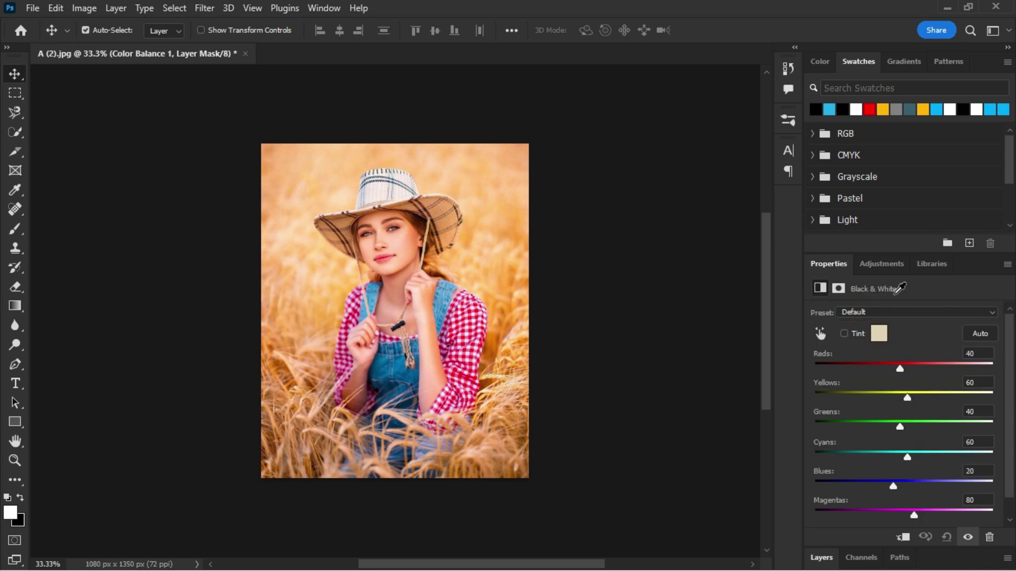
pyautogui.click(881, 268)
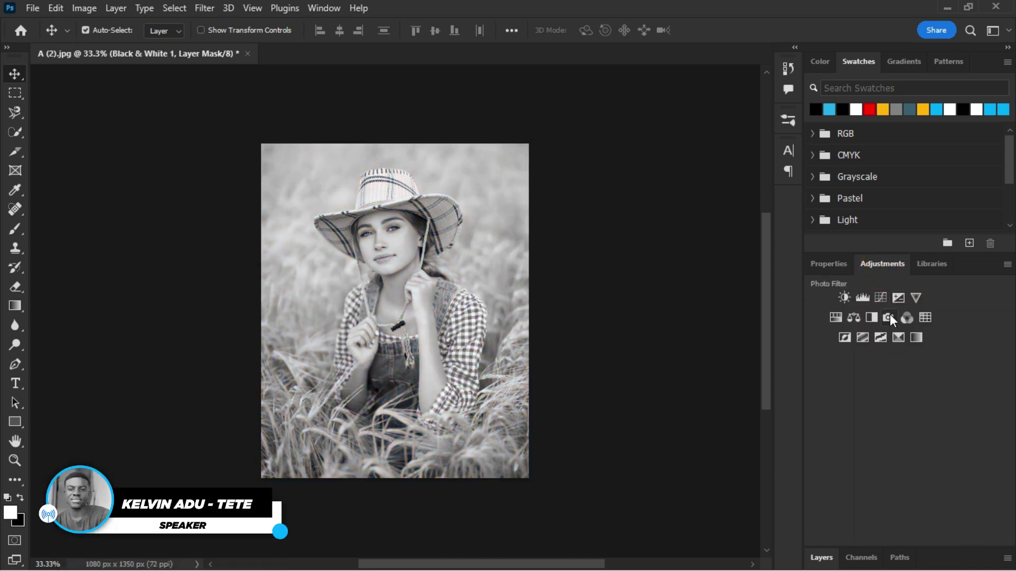
pyautogui.hotkey('ctrl', 'z')
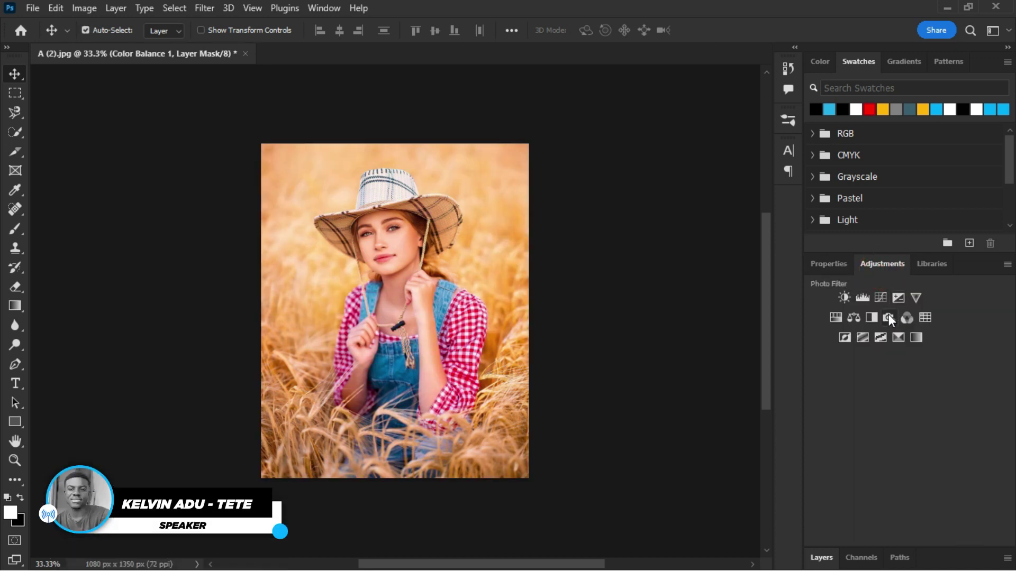
pyautogui.click(888, 316)
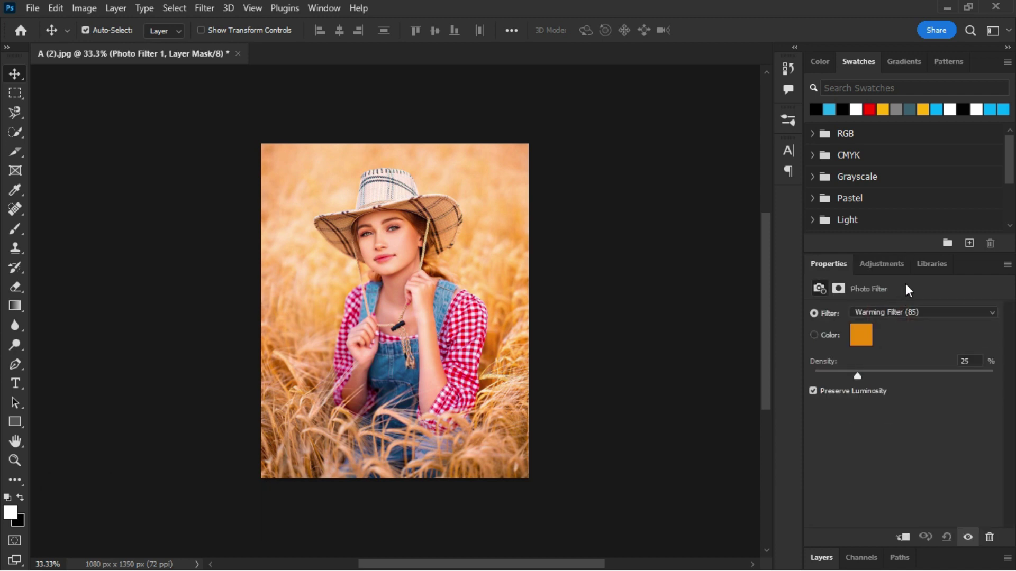
pyautogui.hotkey('ctrl', 'z')
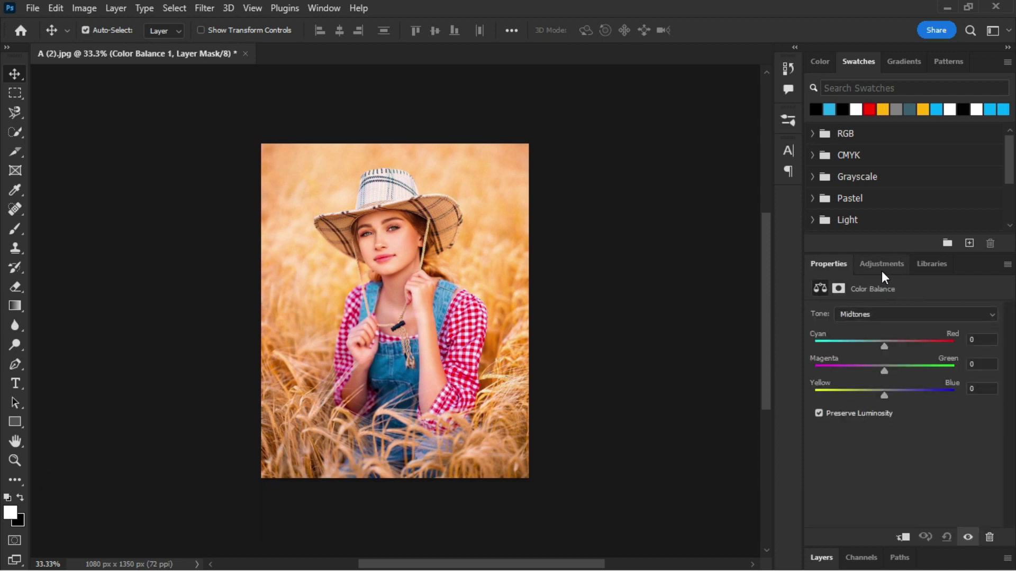
# Add a Channel Mixer adjustment layer and a Color Lookup adjustment layer with default settings
pyautogui.click(896, 264)
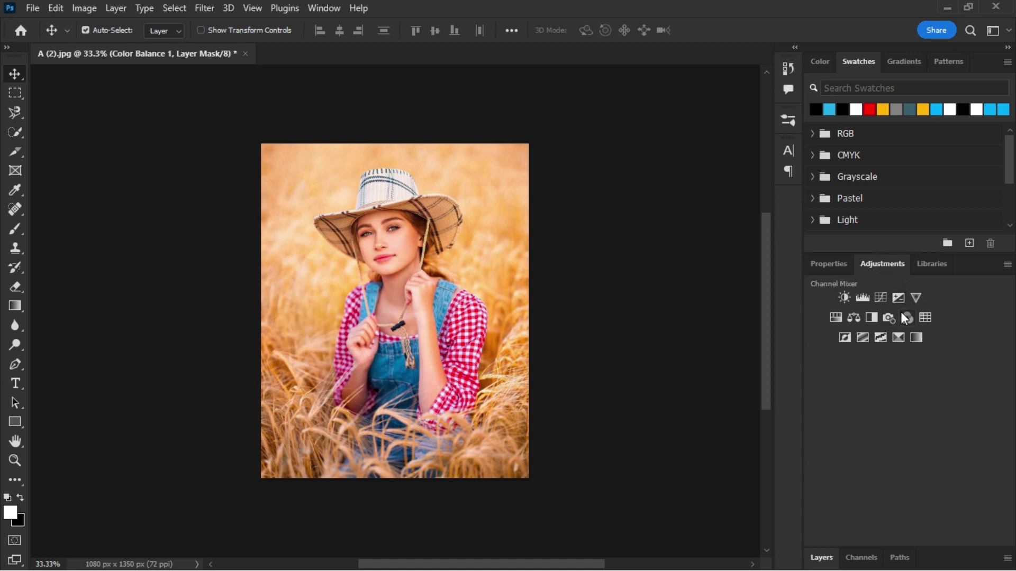
pyautogui.click(916, 320)
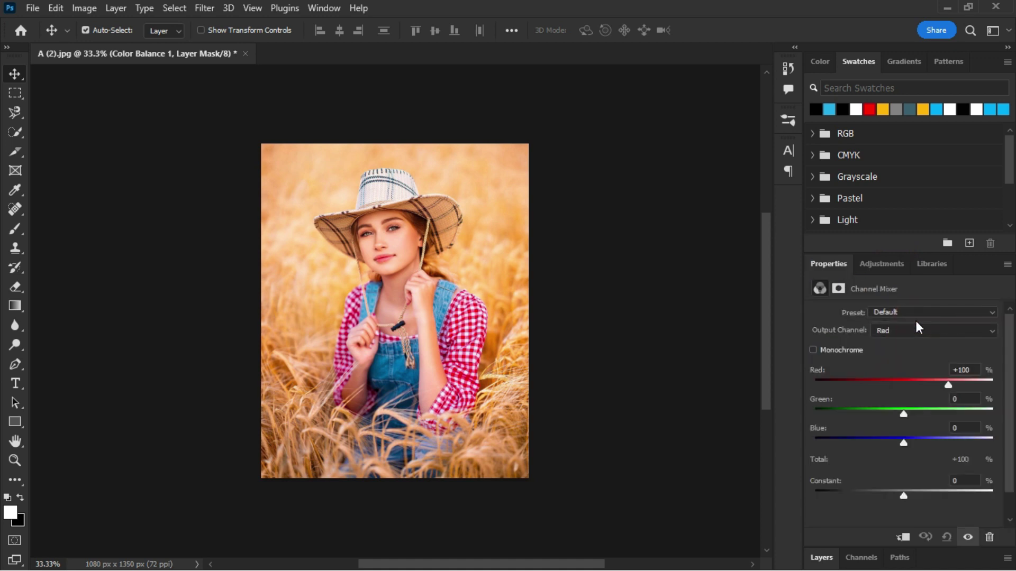
pyautogui.click(886, 268)
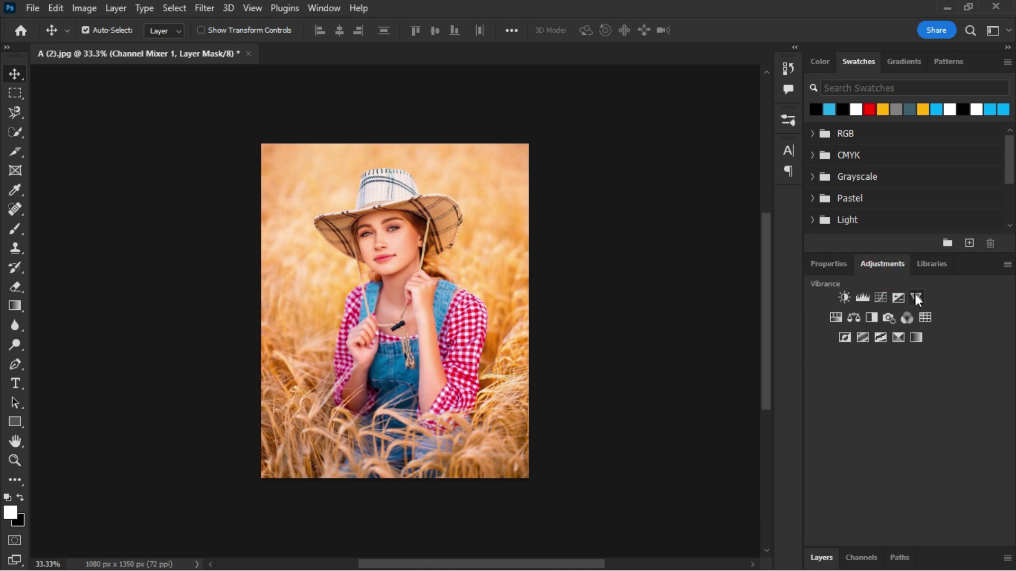
pyautogui.click(930, 317)
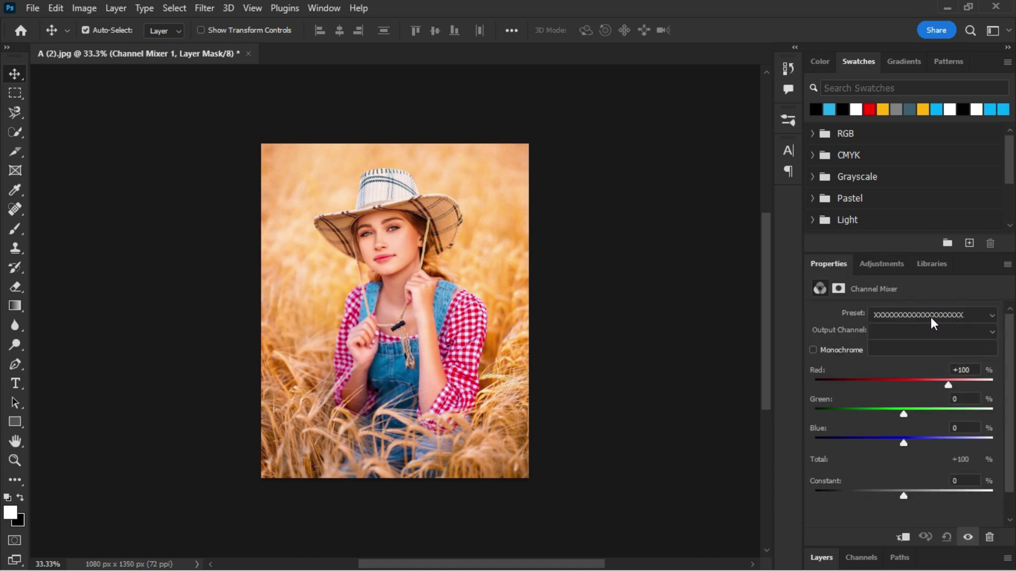
# Try an Invert adjustment on the photo and undo it
pyautogui.doubleClick(881, 265)
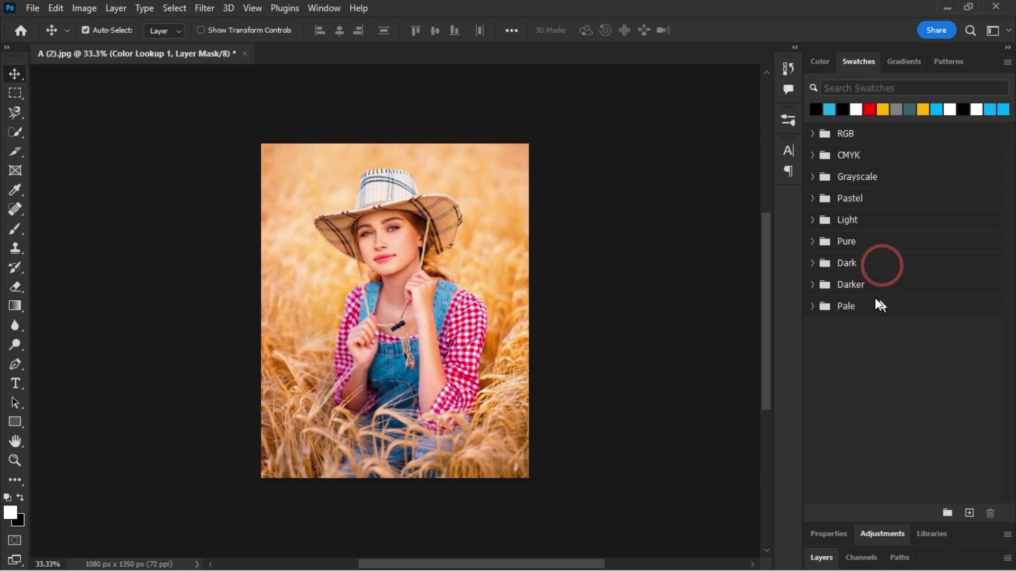
pyautogui.click(893, 532)
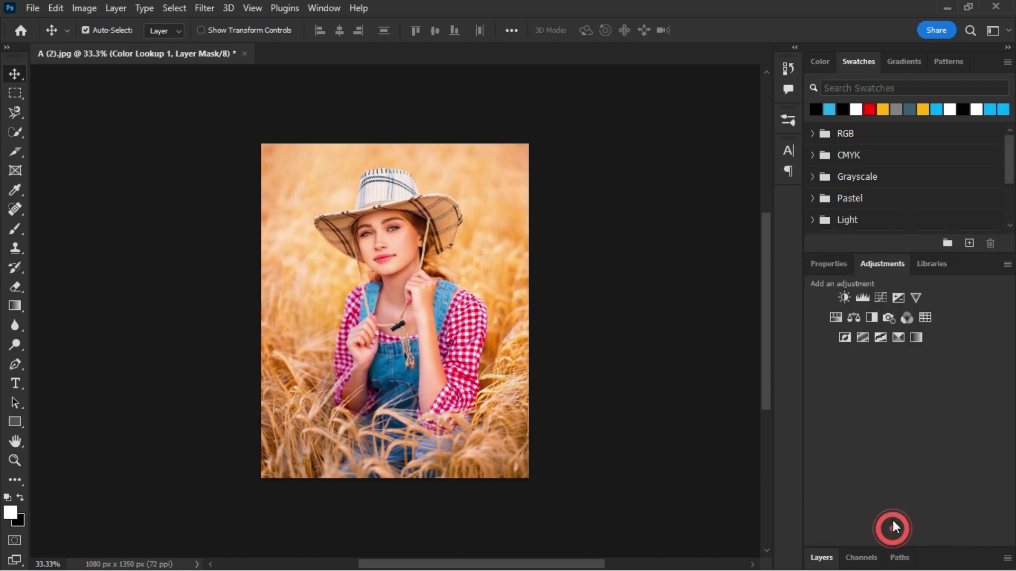
pyautogui.click(846, 337)
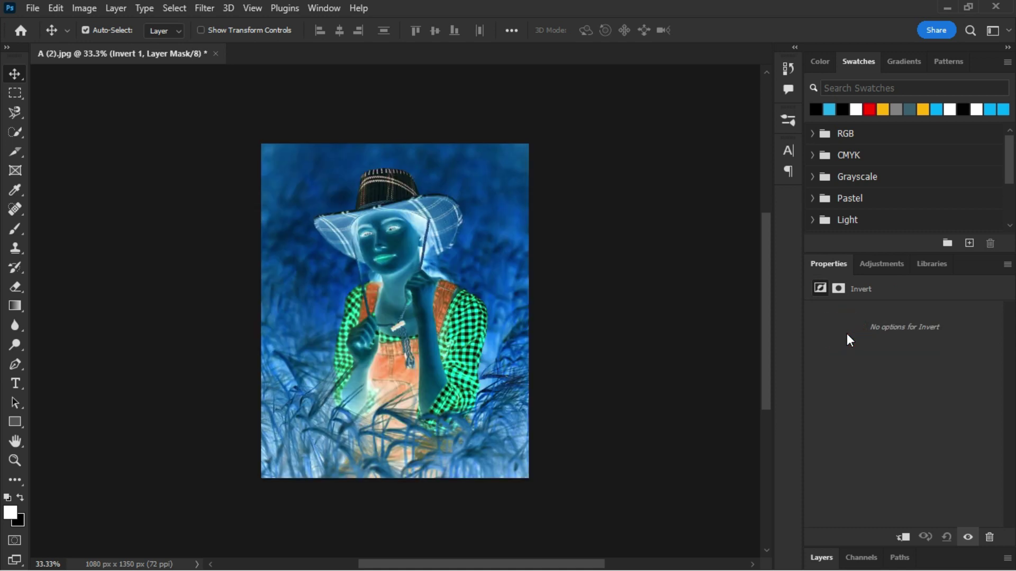
pyautogui.hotkey('ctrl', 'z')
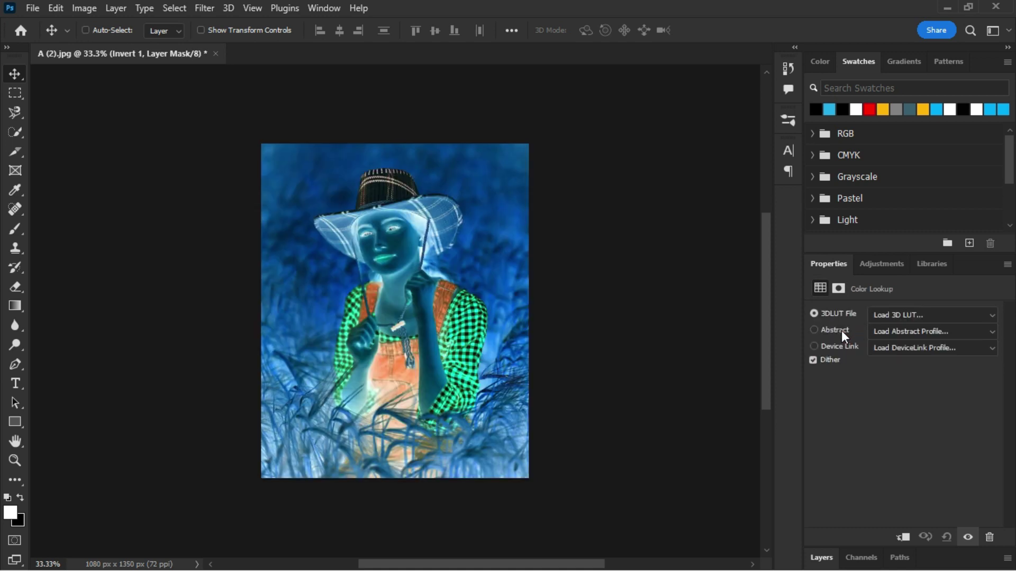
# Try a Posterize adjustment and a Threshold adjustment on the photo at default levels, undoing each one
pyautogui.click(883, 268)
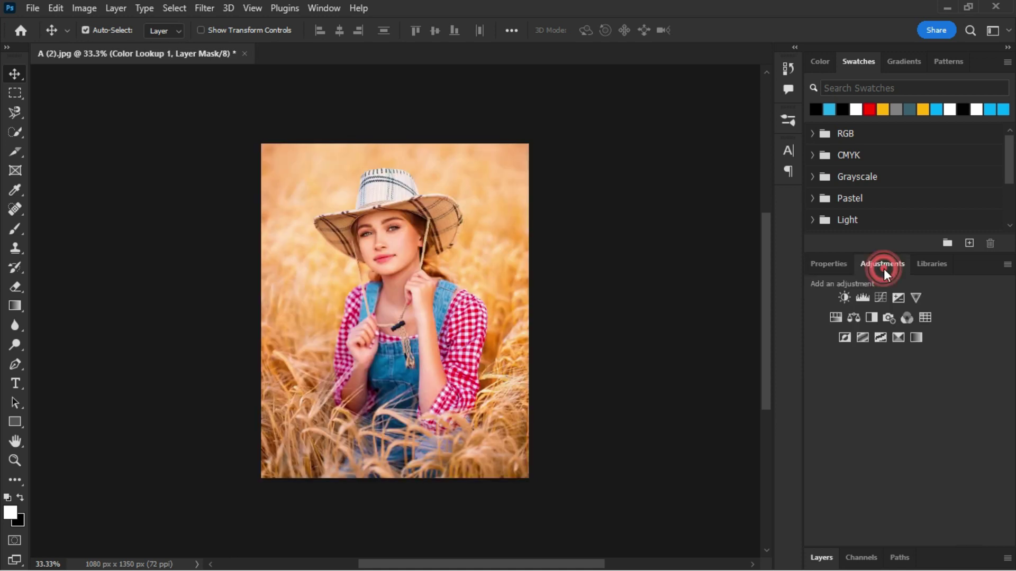
pyautogui.click(862, 337)
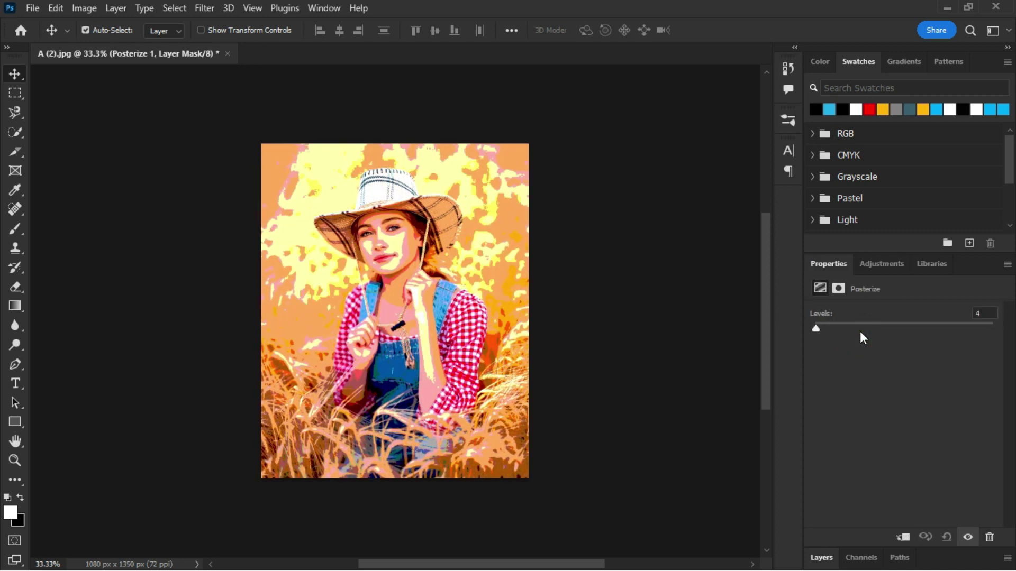
pyautogui.hotkey('ctrl', 'z')
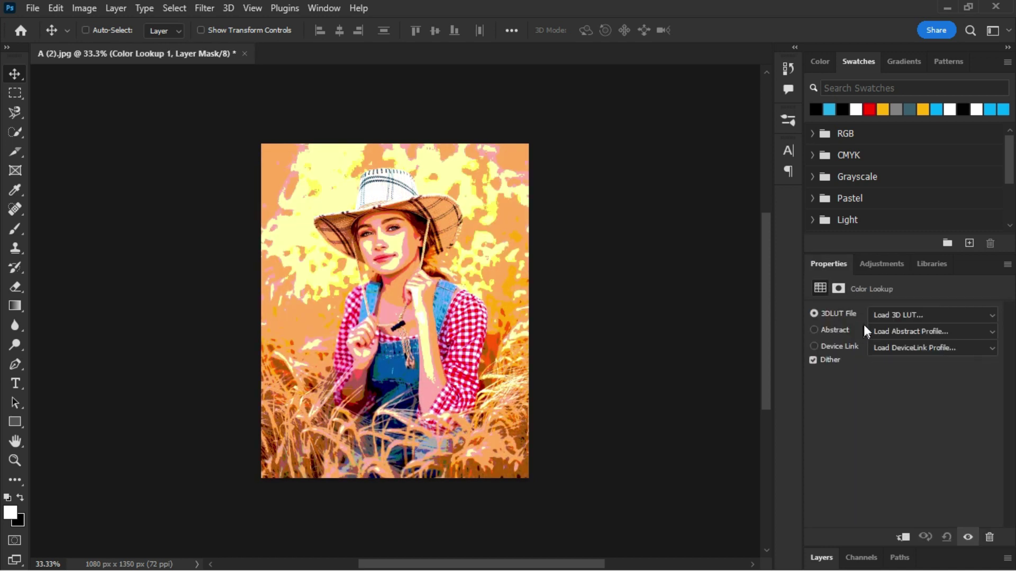
pyautogui.click(888, 263)
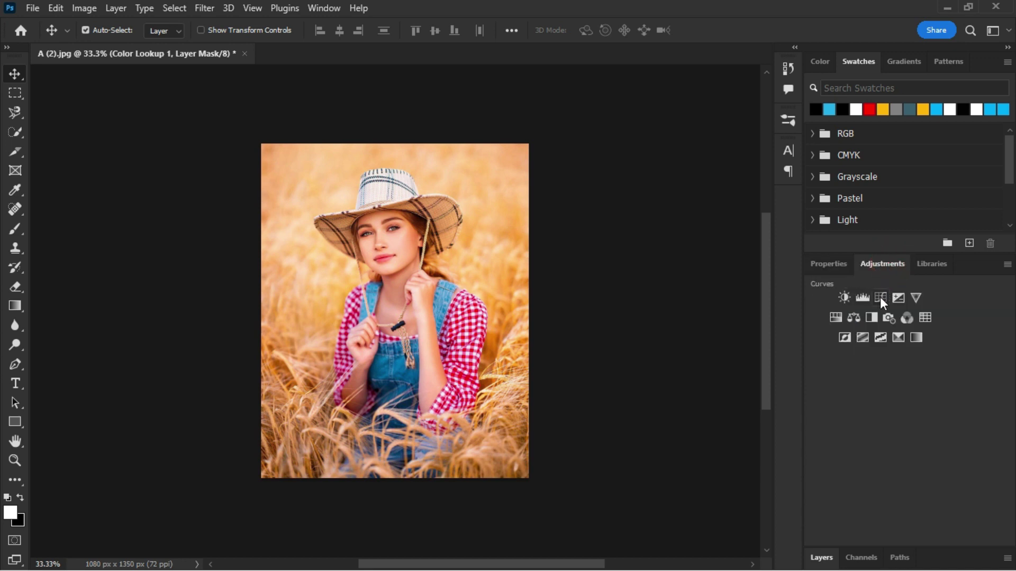
pyautogui.click(881, 337)
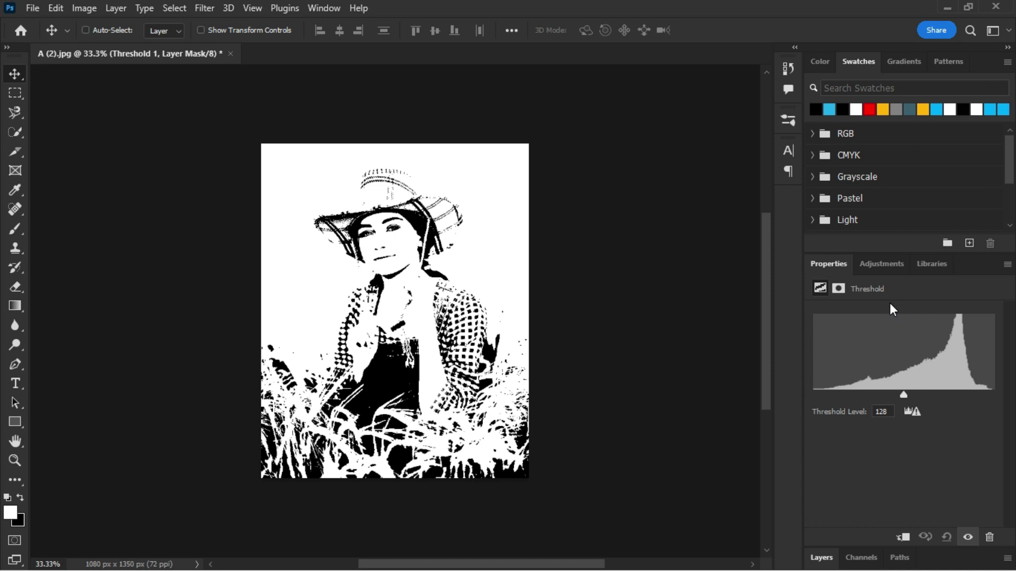
pyautogui.hotkey('ctrl', 'z')
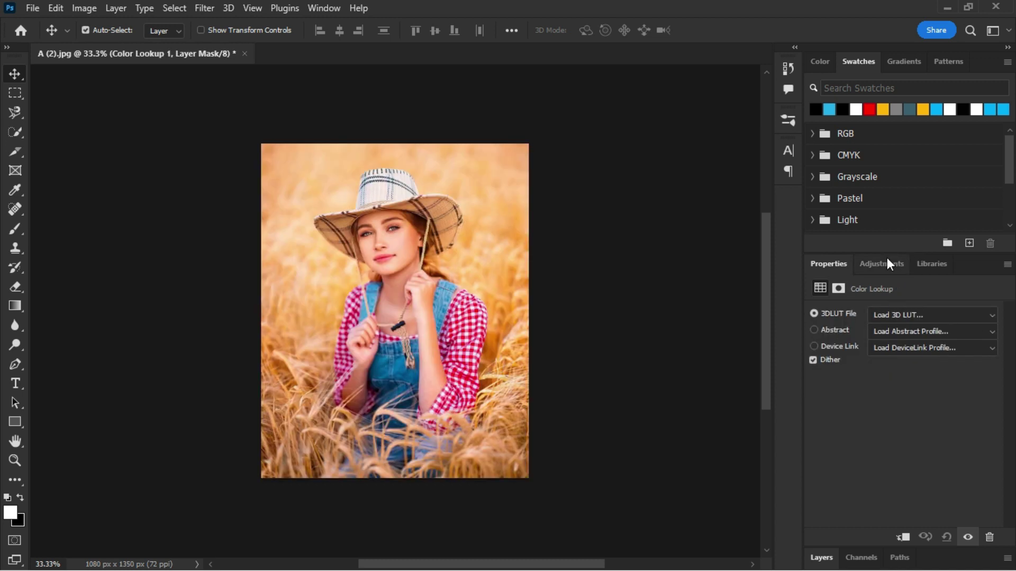
# Add a Selective Color adjustment layer above the photo, leaving its settings at default
pyautogui.click(888, 264)
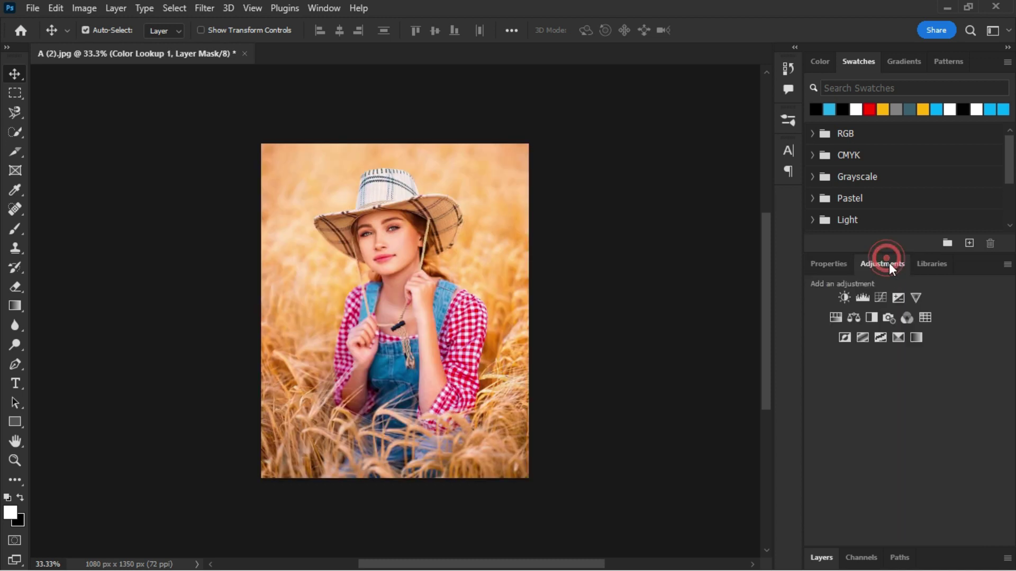
pyautogui.click(897, 338)
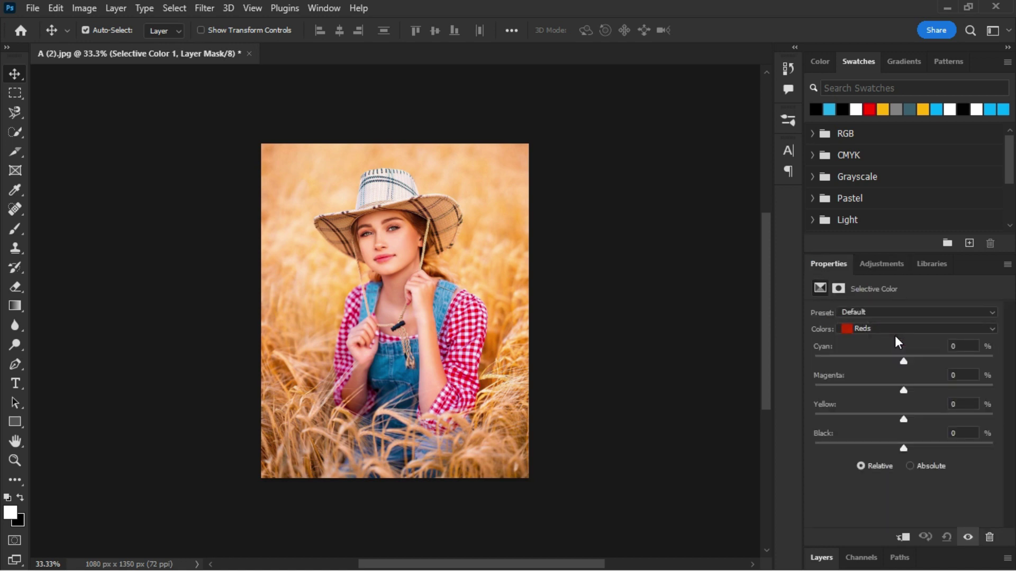
# Try a Gradient Map adjustment on the photo, undo it and return to the list of adjustments
pyautogui.doubleClick(896, 268)
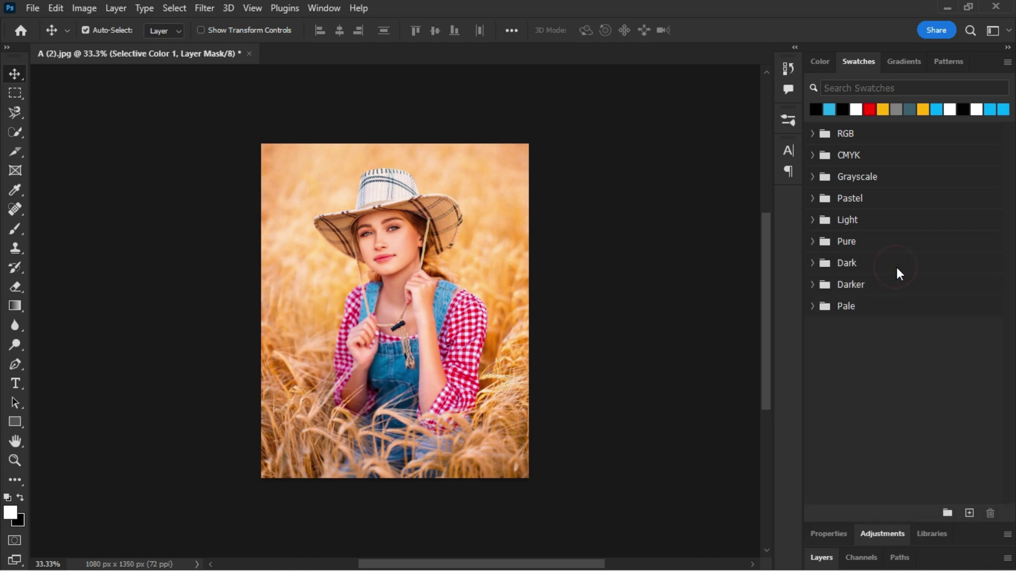
pyautogui.click(897, 521)
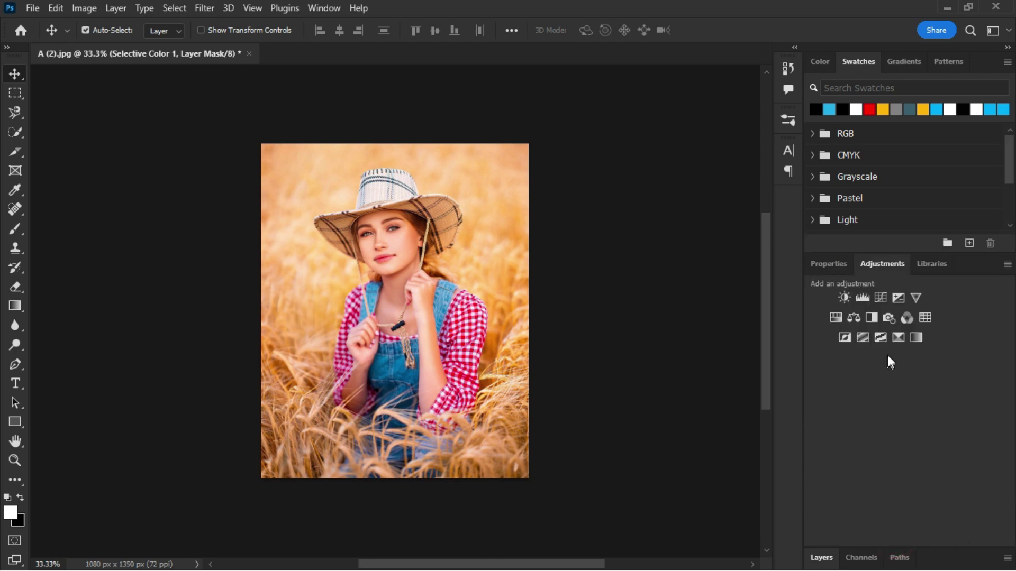
pyautogui.click(914, 338)
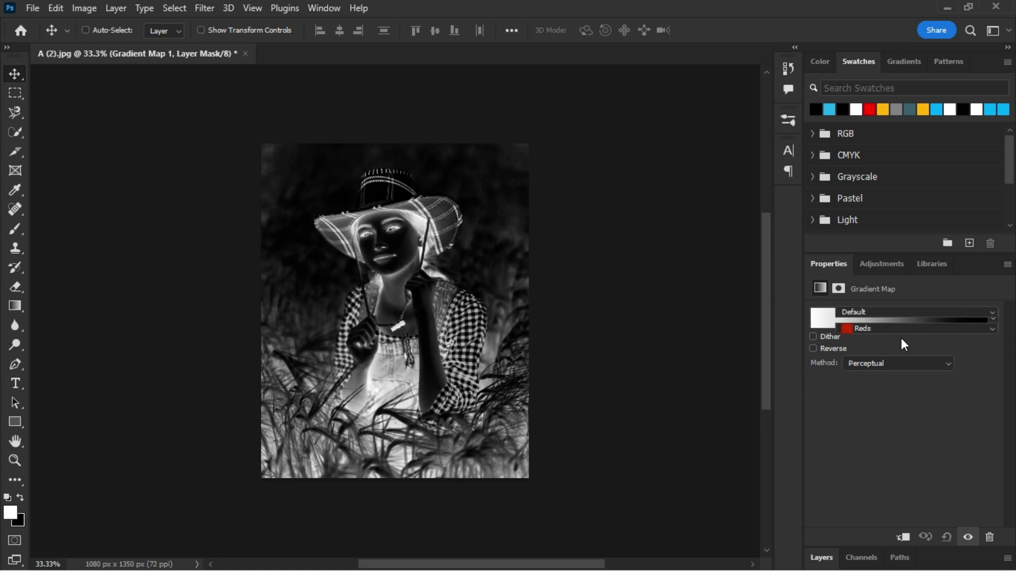
pyautogui.click(872, 267)
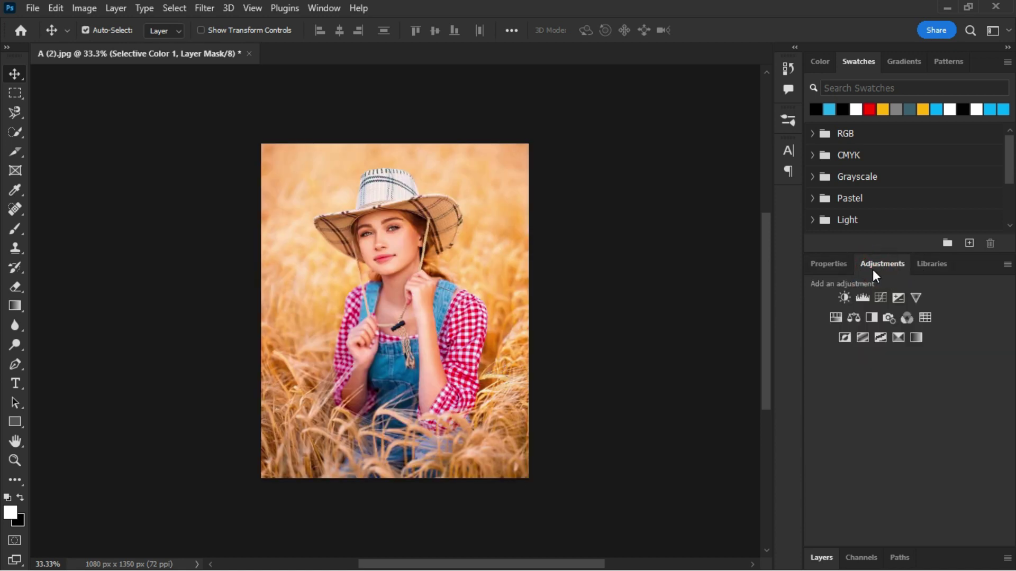
# Collapse and reopen the Properties panel group, and view its Adjustments and Libraries panels
pyautogui.doubleClick(826, 266)
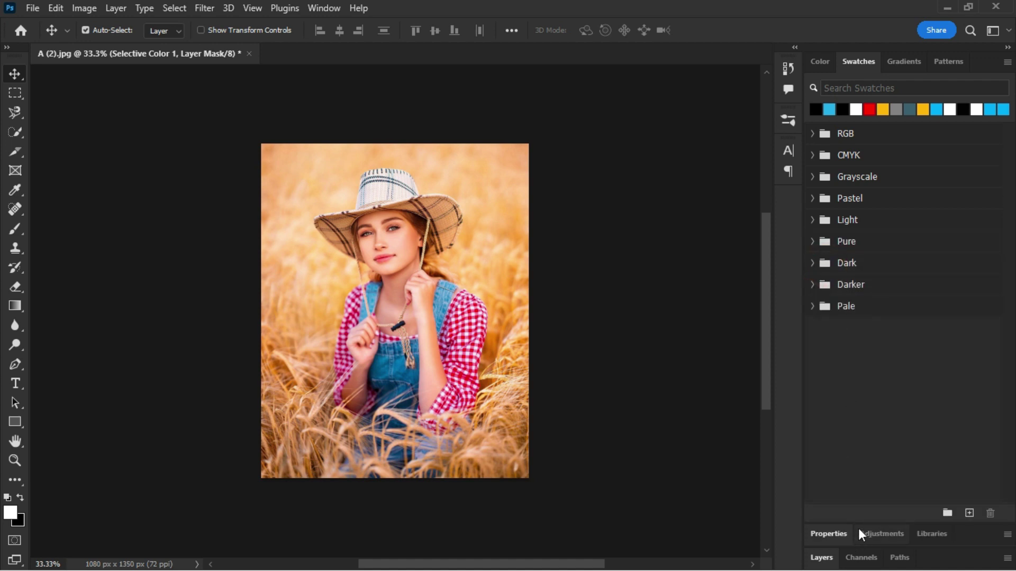
pyautogui.click(829, 532)
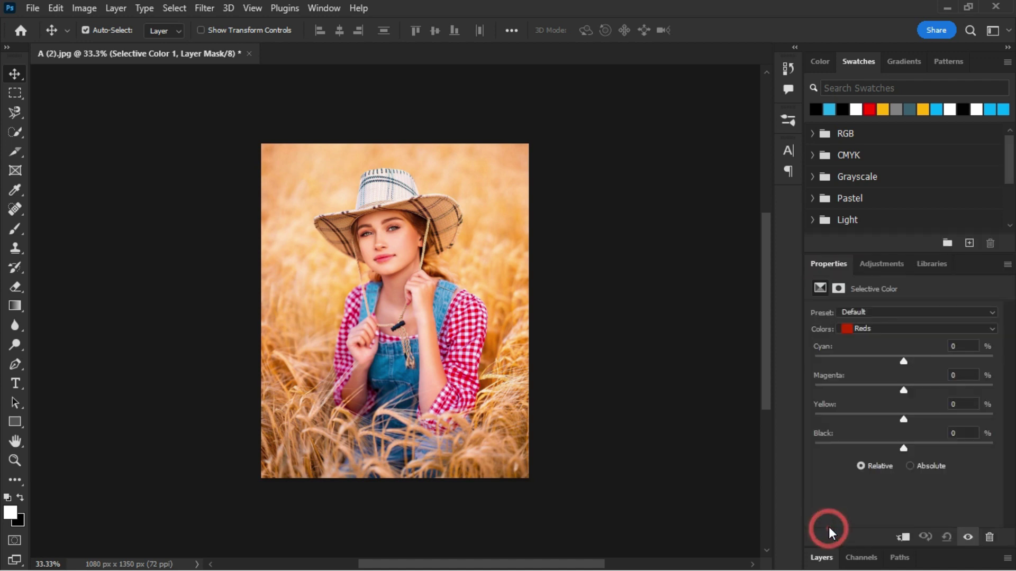
pyautogui.click(883, 264)
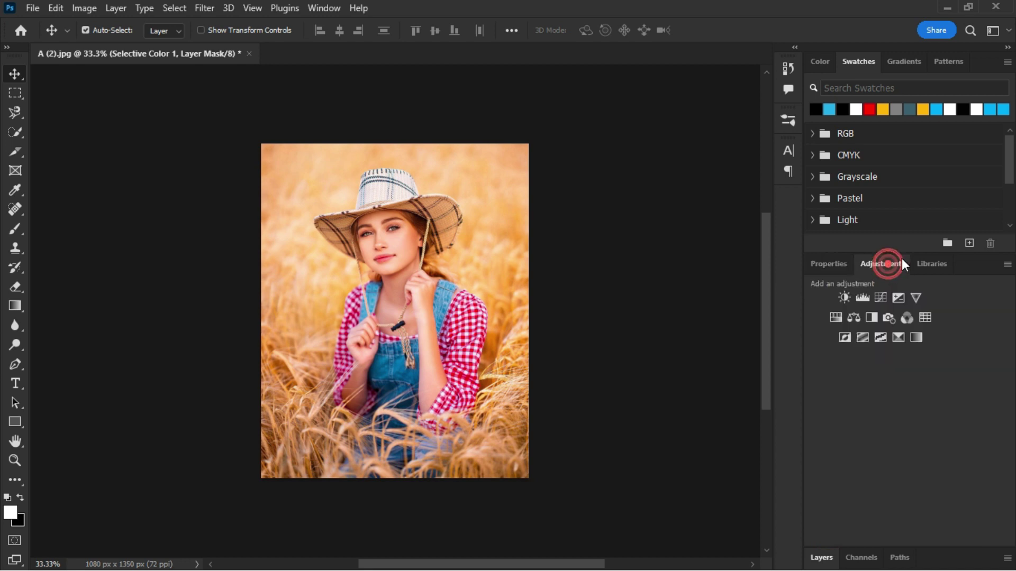
pyautogui.click(940, 264)
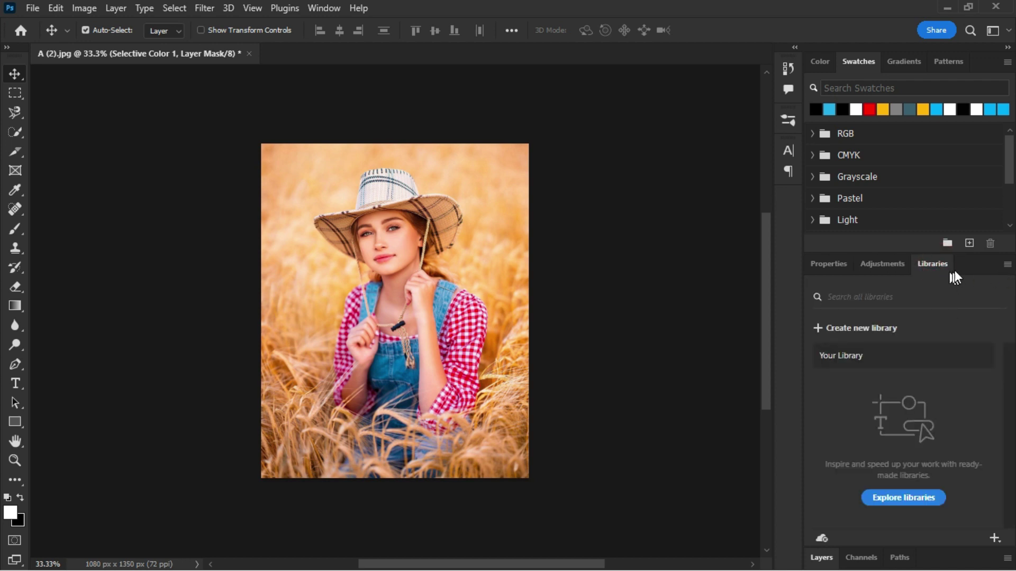
# Close the Libraries and Adjustments panels, leaving only Properties in that panel group
pyautogui.click(1007, 266)
pyautogui.click(1007, 267)
pyautogui.click(1007, 268)
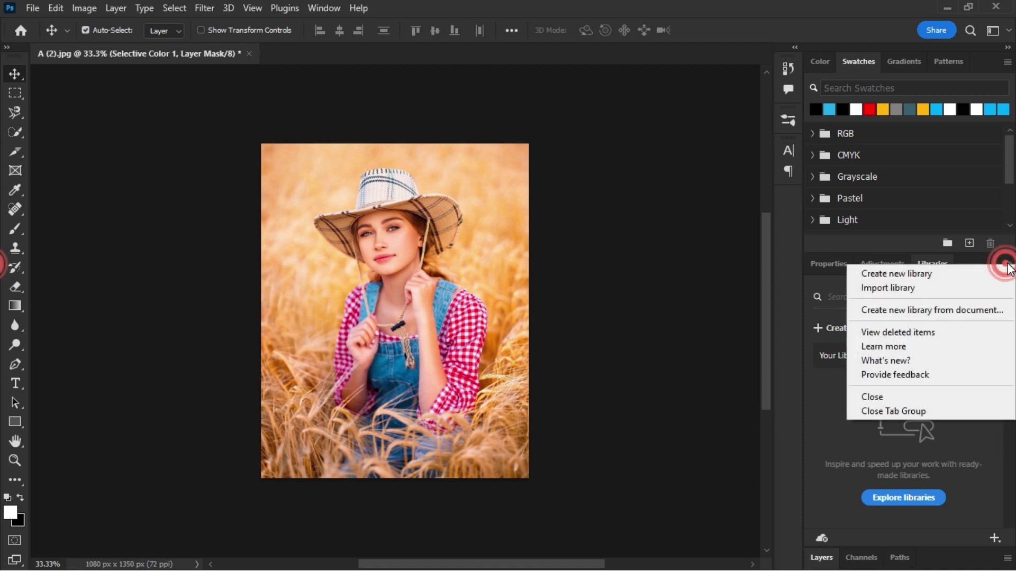
pyautogui.click(894, 396)
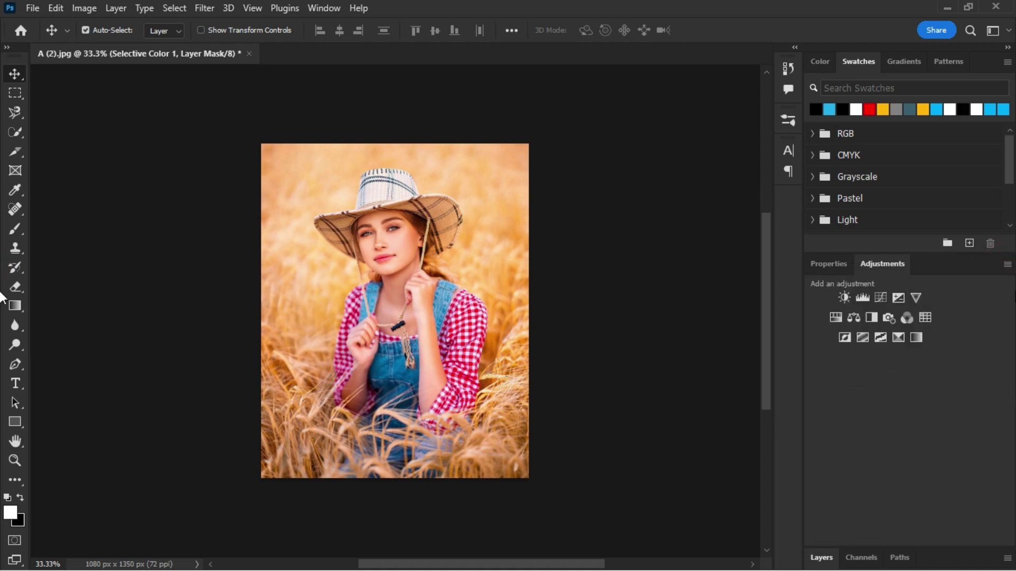
pyautogui.click(1007, 265)
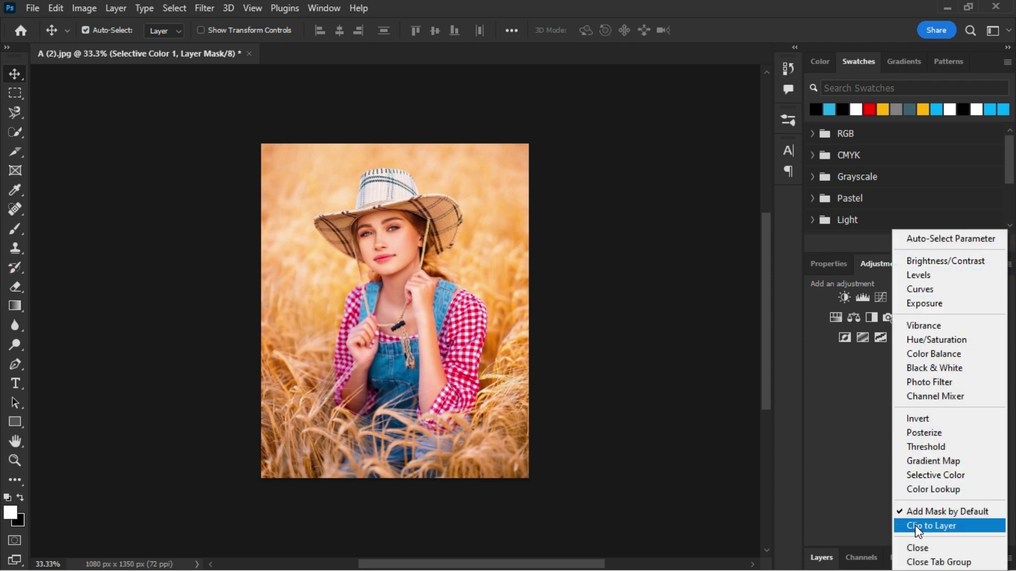
pyautogui.click(916, 548)
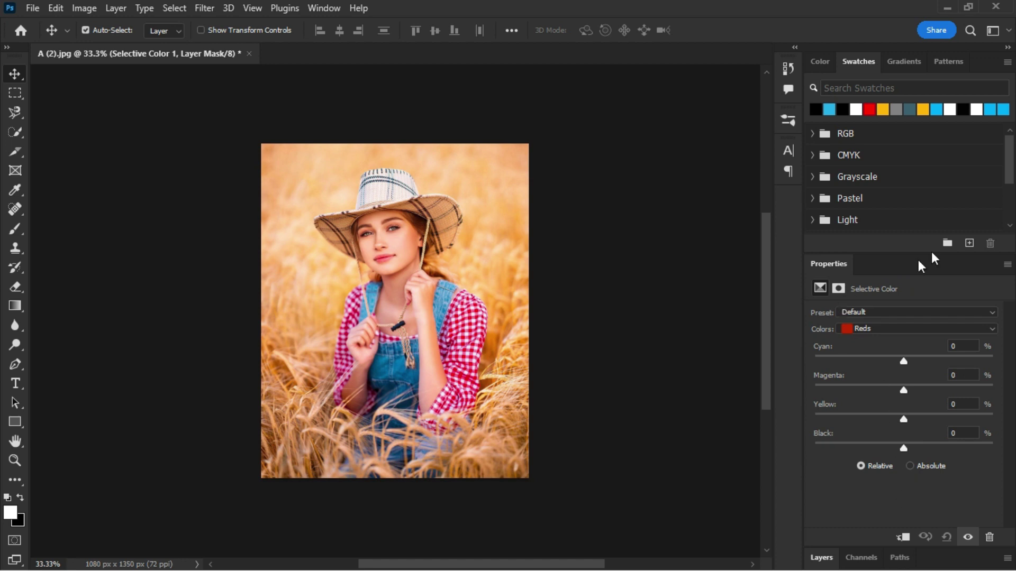
# Undock Properties as a floating panel beside the photo, and bring the Layers and Color panels into view
pyautogui.moveTo(831, 265); pyautogui.dragTo(588, 252)
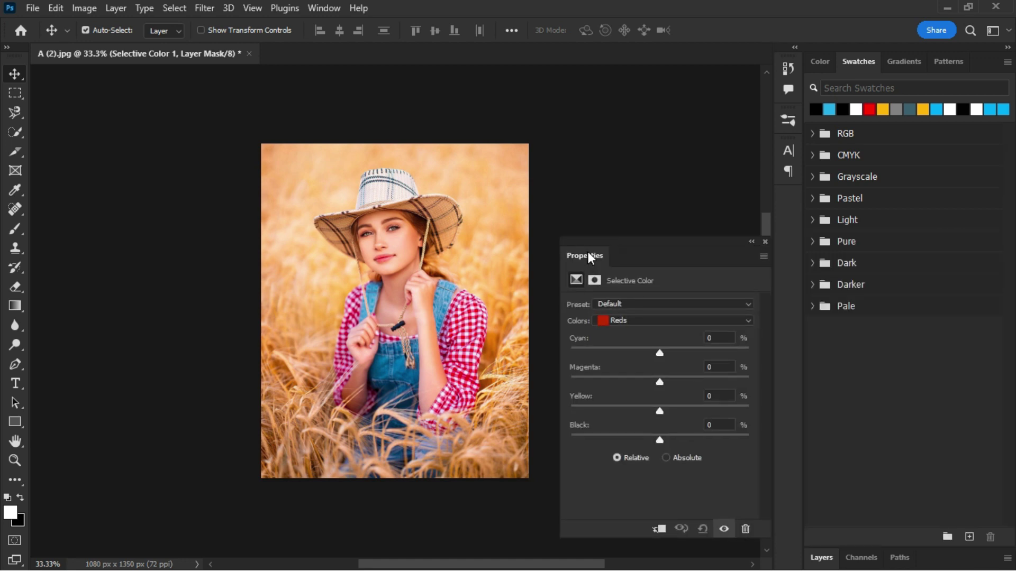
pyautogui.click(821, 557)
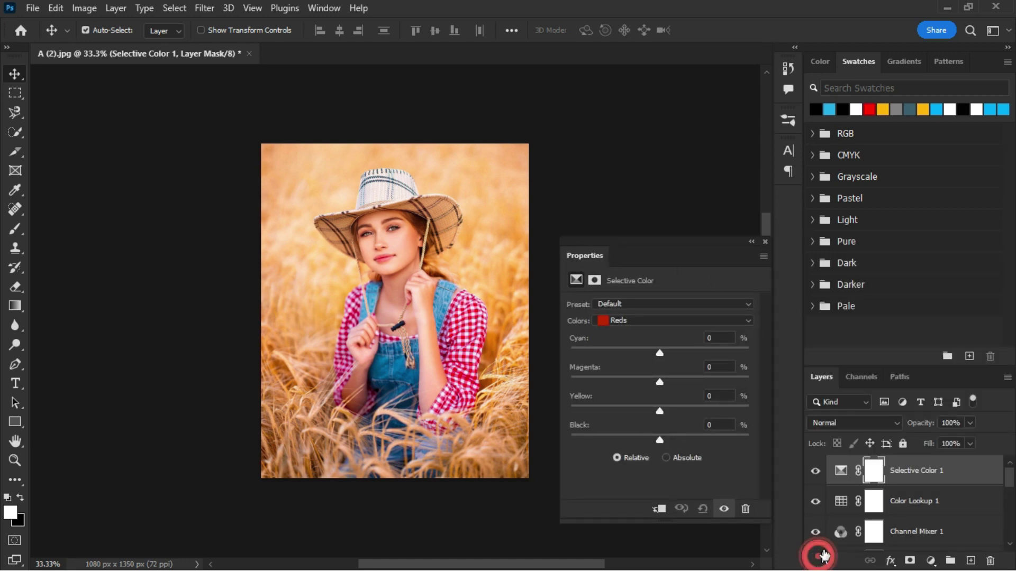
pyautogui.click(821, 61)
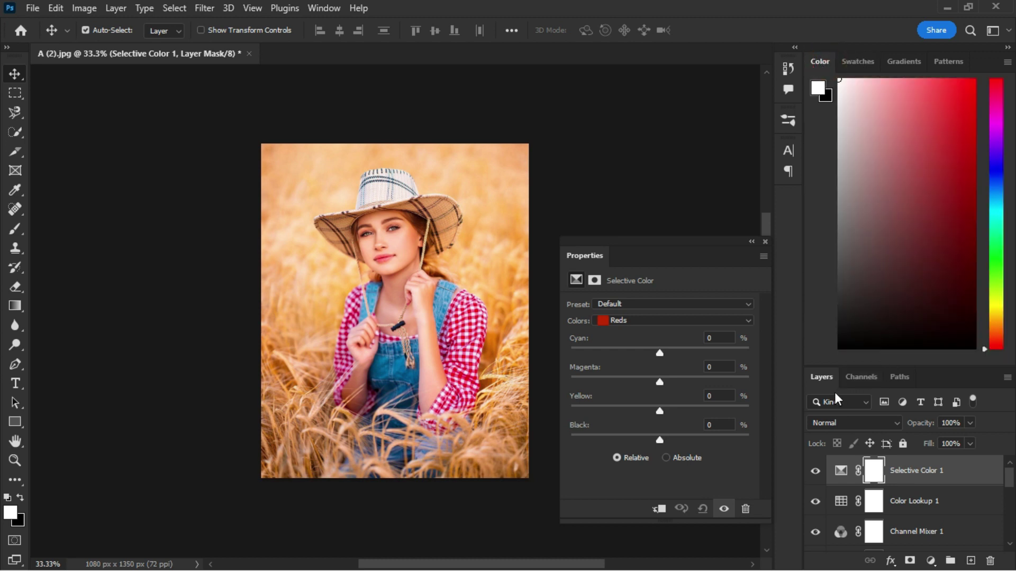
# View the Channels and Paths panels in turn and return to the Layers panel
pyautogui.click(865, 379)
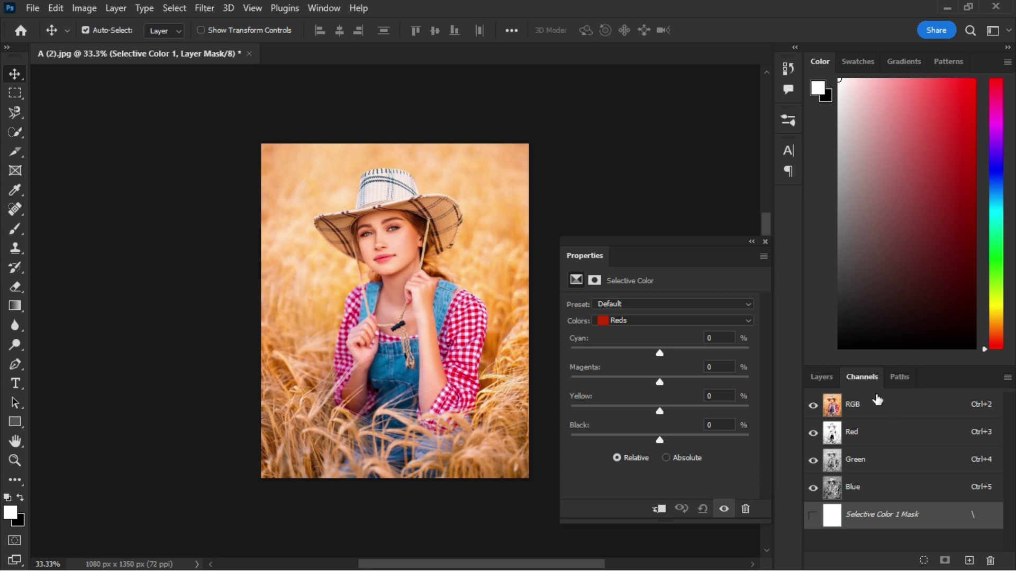
pyautogui.click(899, 377)
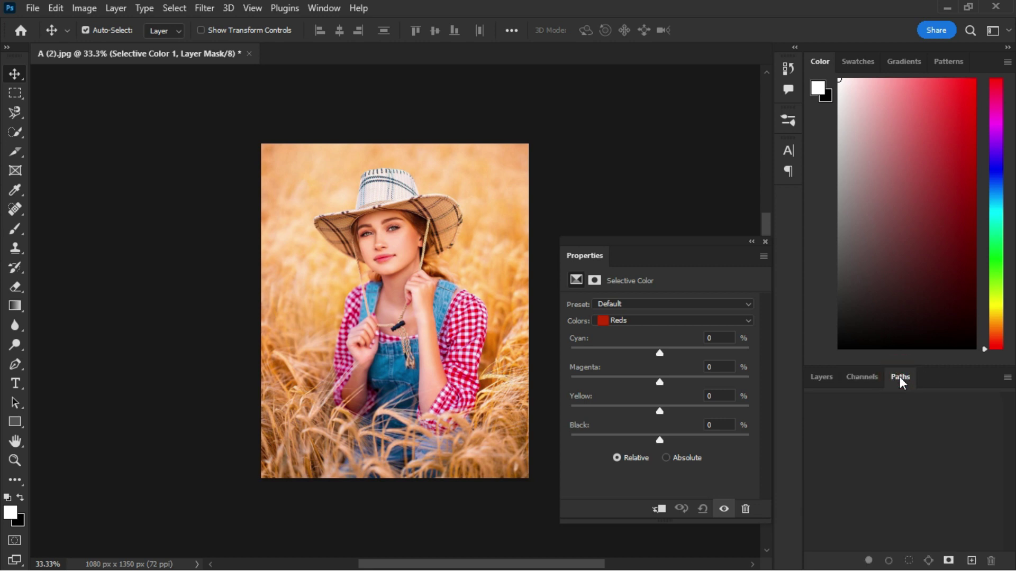
pyautogui.click(819, 379)
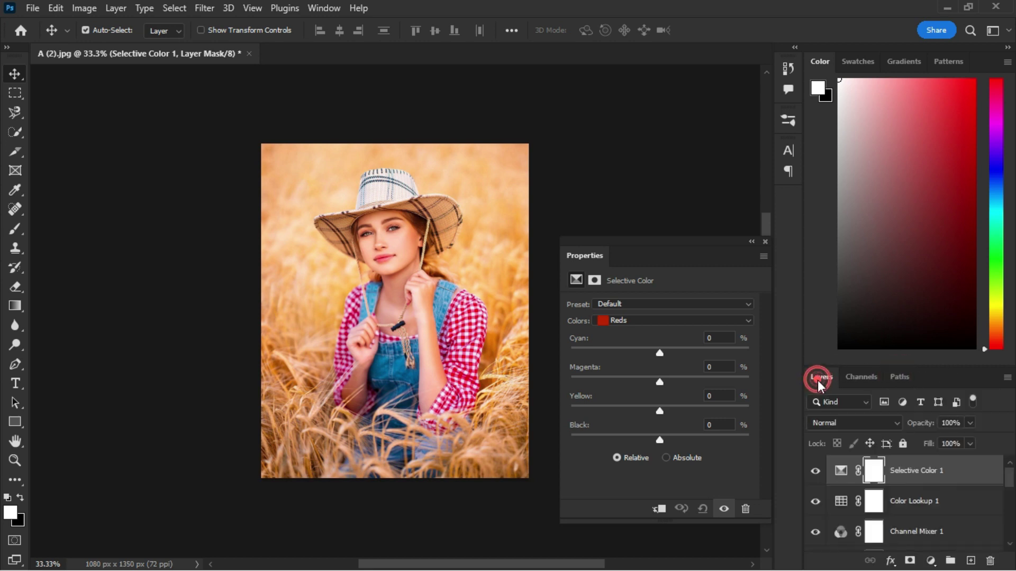
pyautogui.click(861, 378)
pyautogui.click(886, 376)
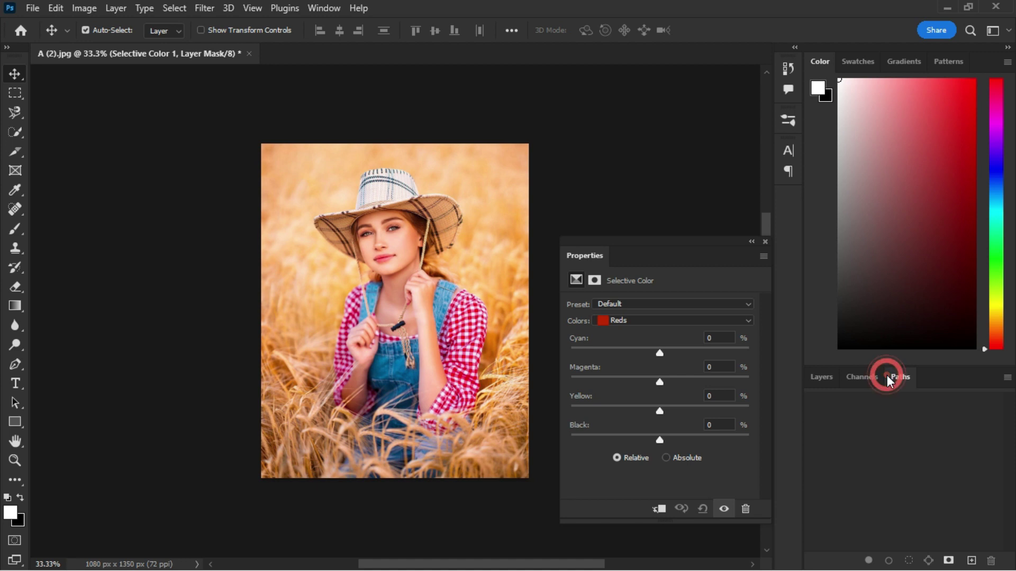
pyautogui.click(841, 374)
pyautogui.click(831, 376)
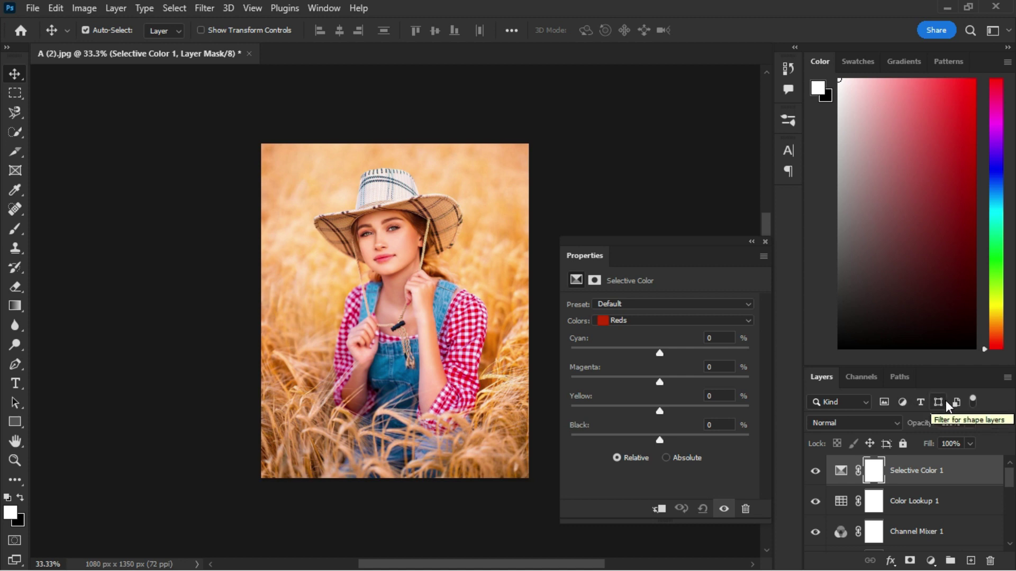
# Delete all the adjustment layers above the photo, from Selective Color down to Brightness/Contrast, keeping only Layer 0
pyautogui.press('Delete')
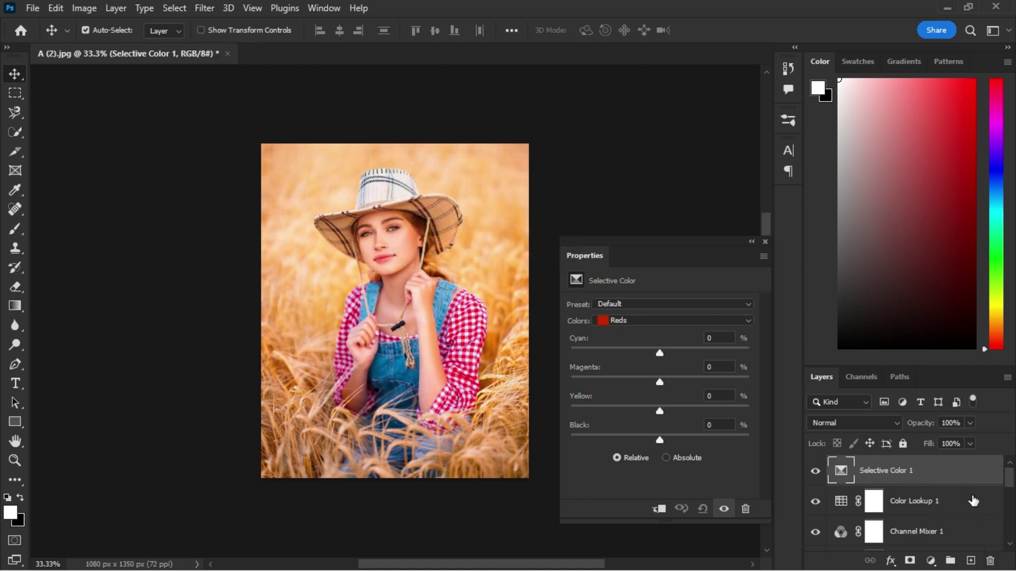
pyautogui.click(991, 561)
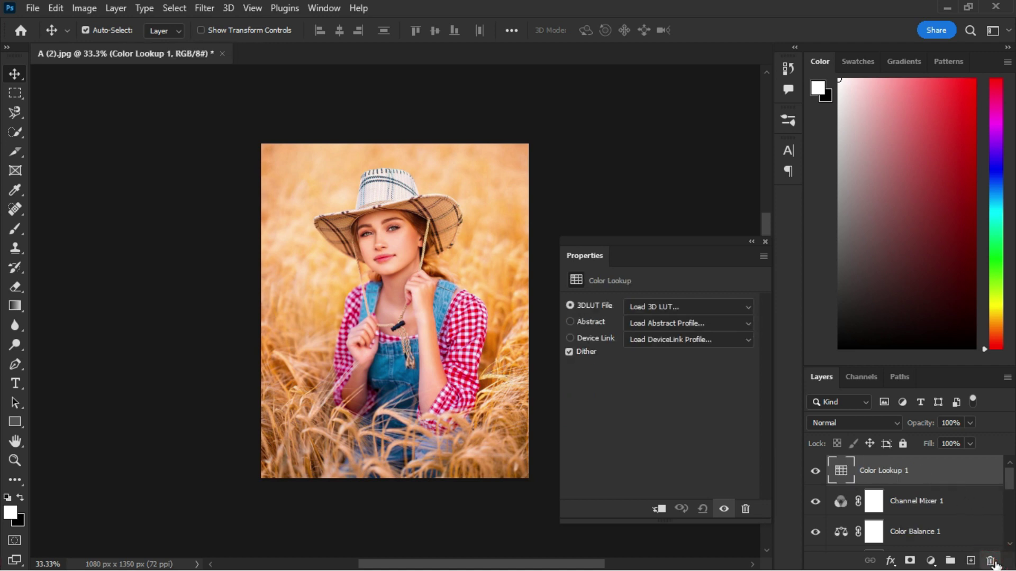
pyautogui.click(991, 561)
pyautogui.click(991, 561)
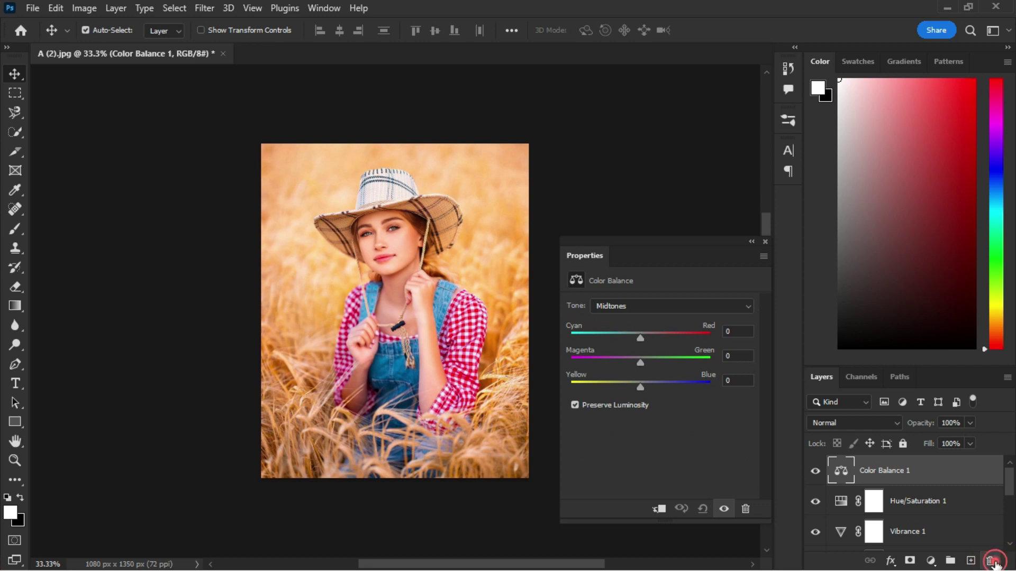
pyautogui.click(990, 561)
pyautogui.click(991, 561)
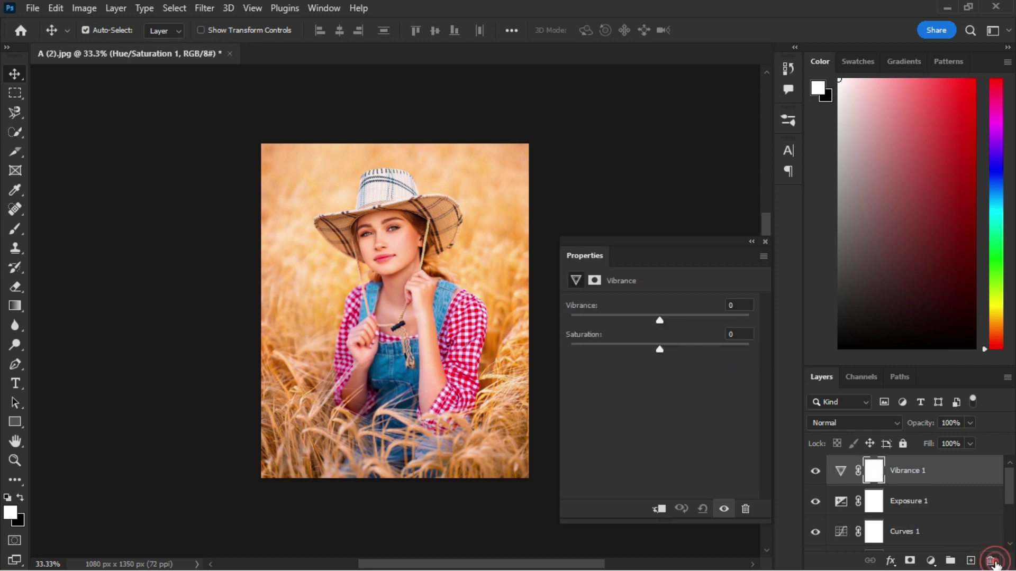
pyautogui.click(991, 561)
pyautogui.click(991, 560)
pyautogui.click(991, 561)
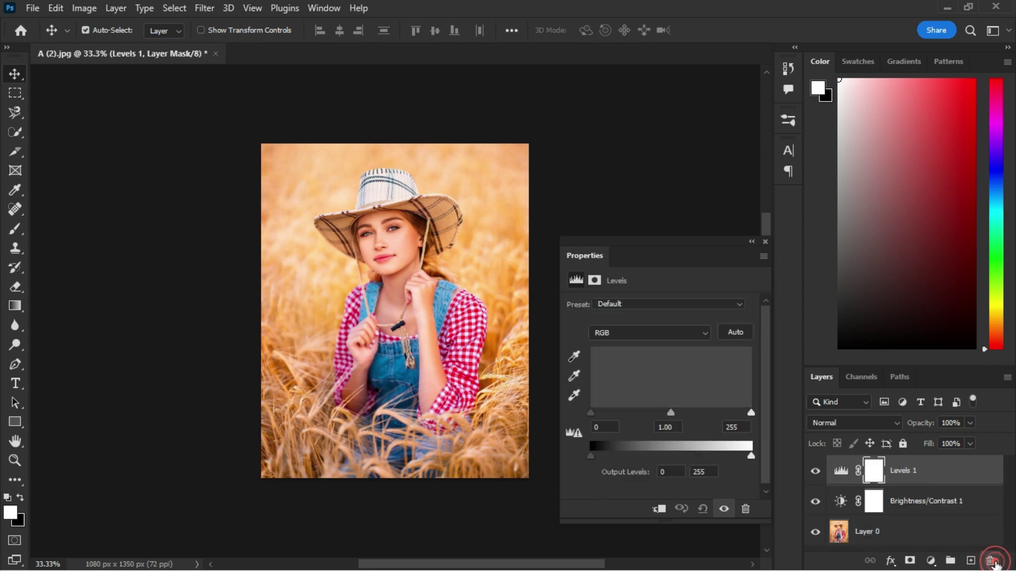
pyautogui.click(991, 561)
pyautogui.click(991, 560)
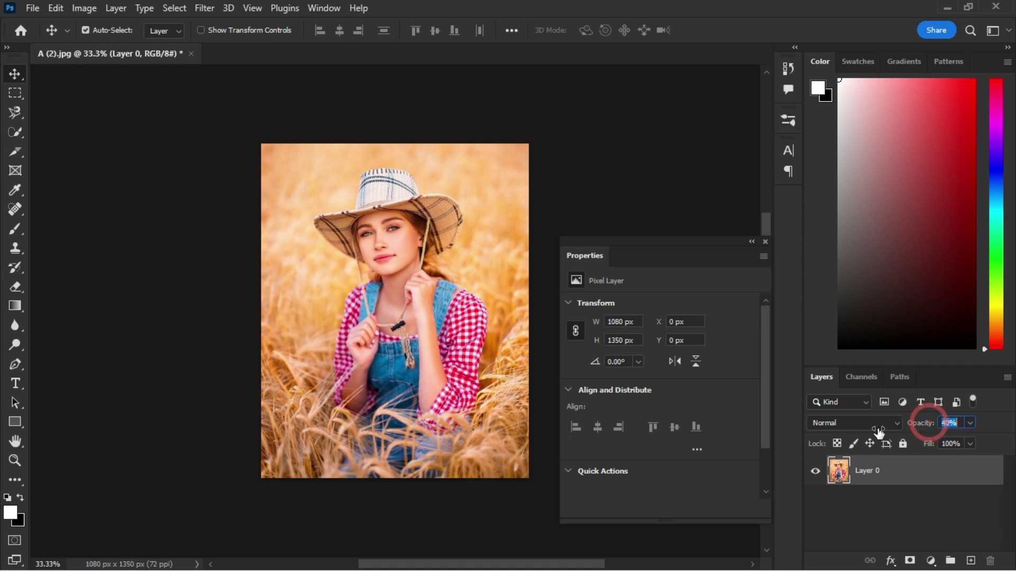
# Try different opacity and fill values on Layer 0, ending both at 100%, and view the available layer effects before deselecting it
pyautogui.moveTo(920, 423); pyautogui.dragTo(991, 437)
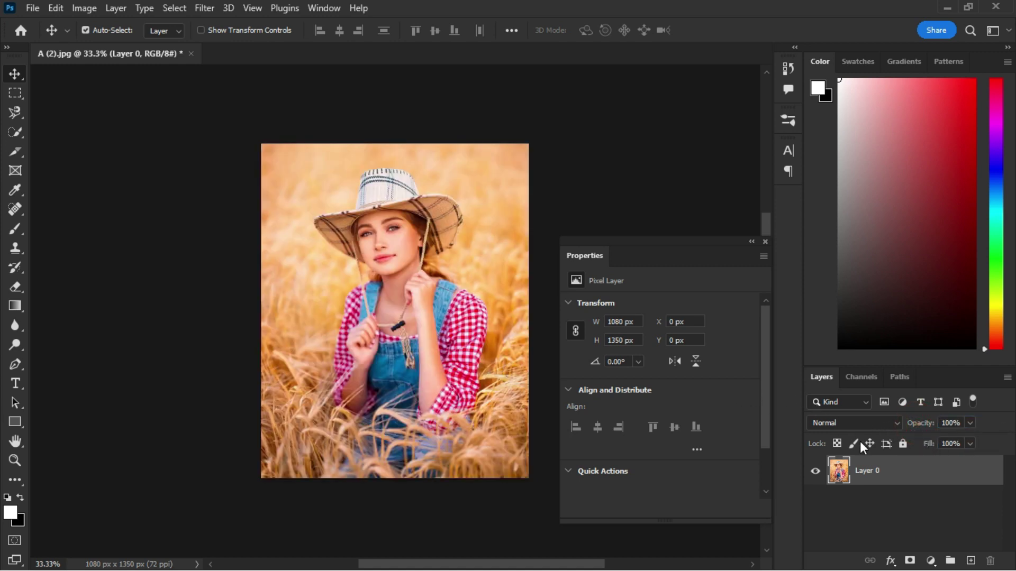
pyautogui.moveTo(935, 449); pyautogui.dragTo(1004, 452)
pyautogui.click(889, 561)
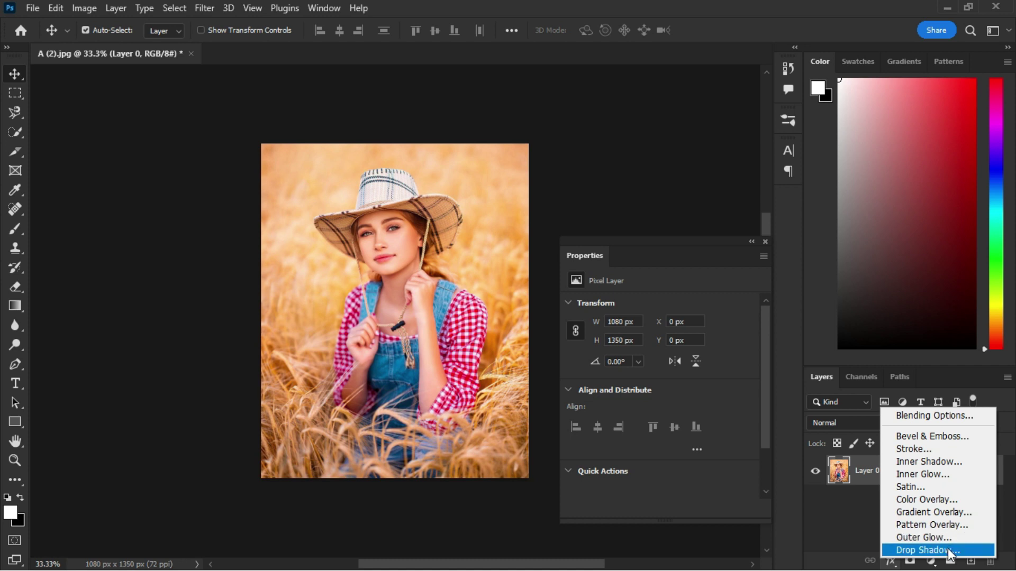
pyautogui.click(868, 532)
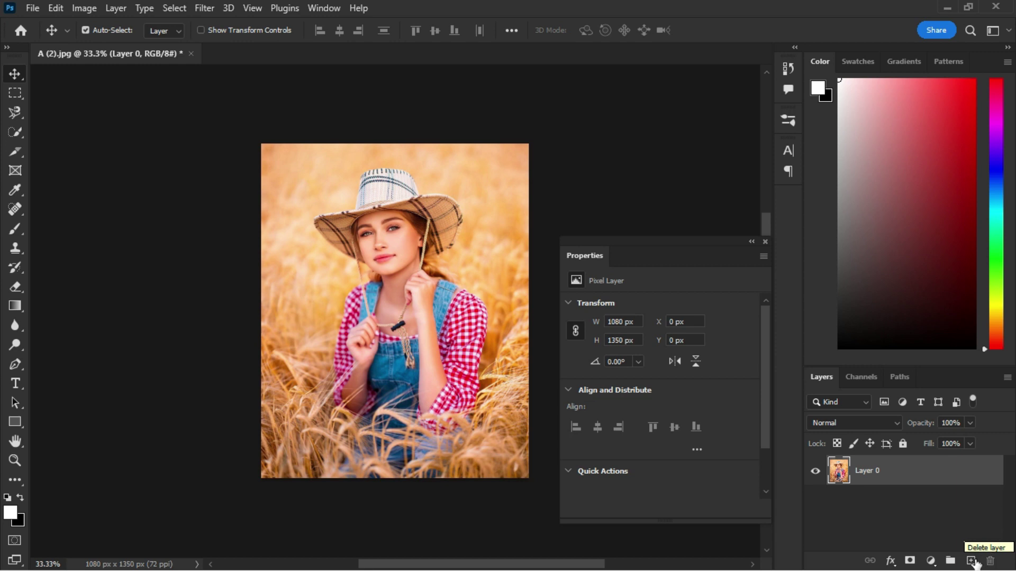
pyautogui.click(884, 513)
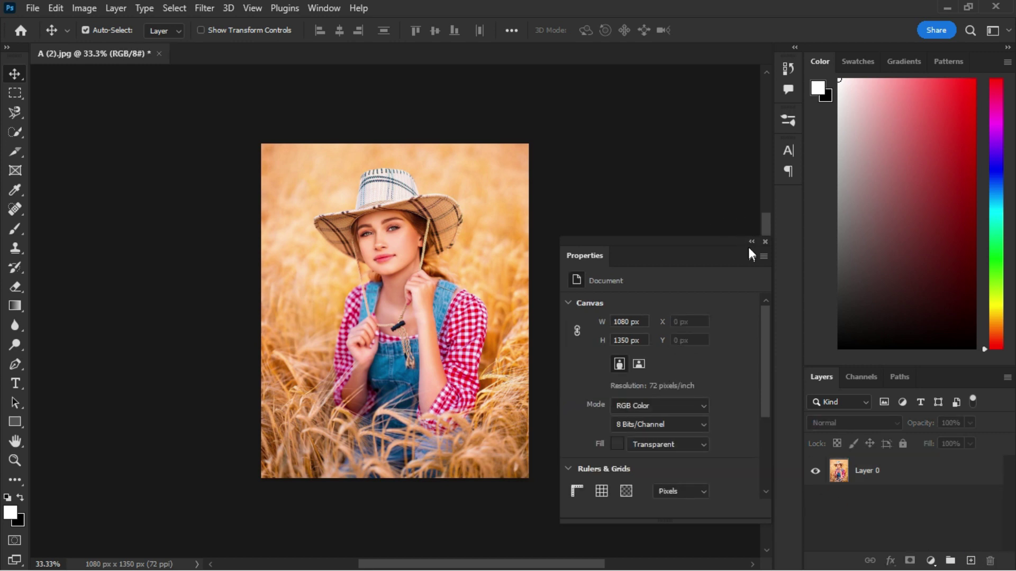
# Dock the floating Properties panel in the collapsed icon column and make the Layers panel taller
pyautogui.moveTo(716, 245); pyautogui.dragTo(792, 205)
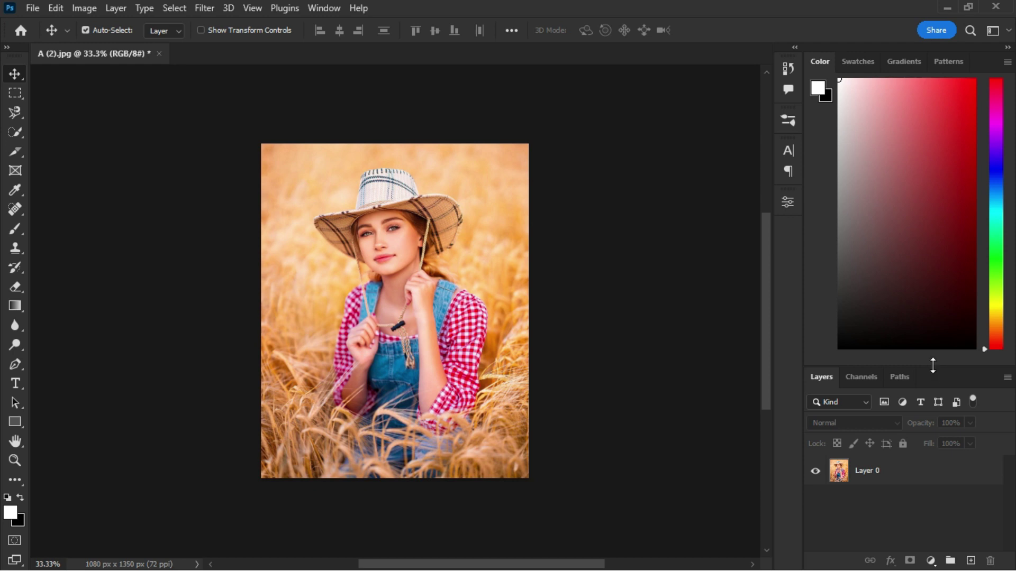
pyautogui.moveTo(932, 365); pyautogui.dragTo(934, 211)
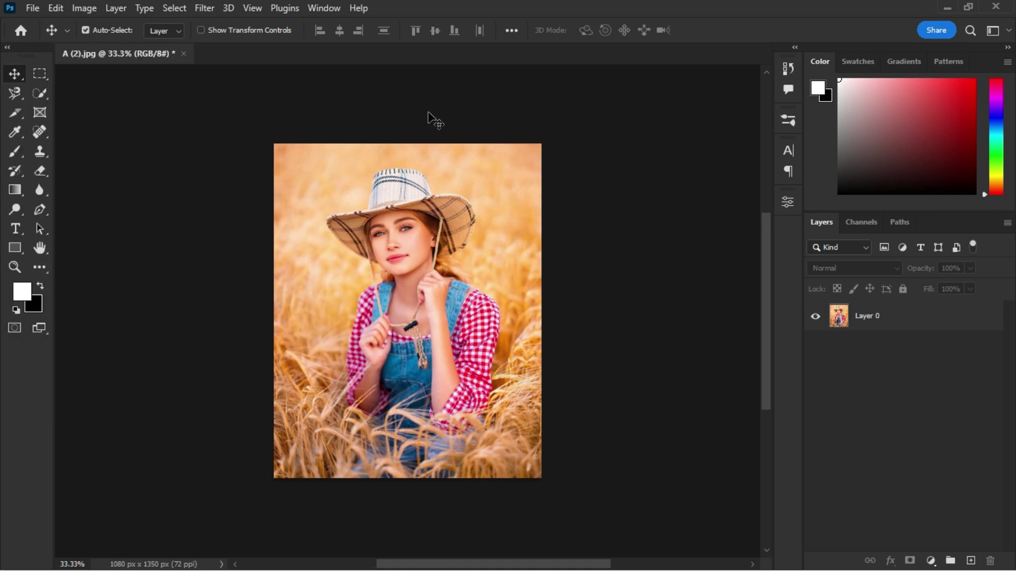
pyautogui.click(323, 7)
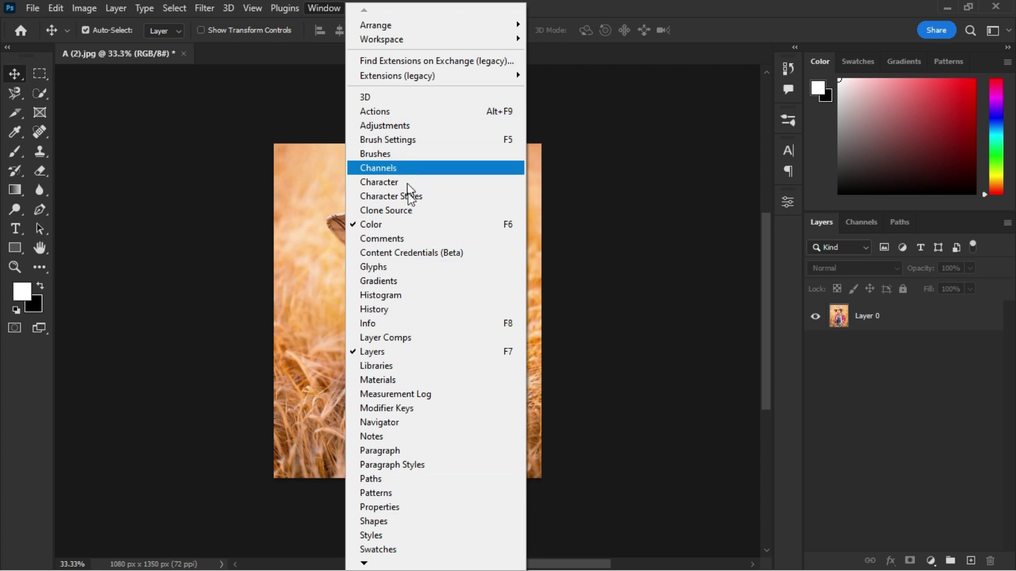
pyautogui.click(169, 93)
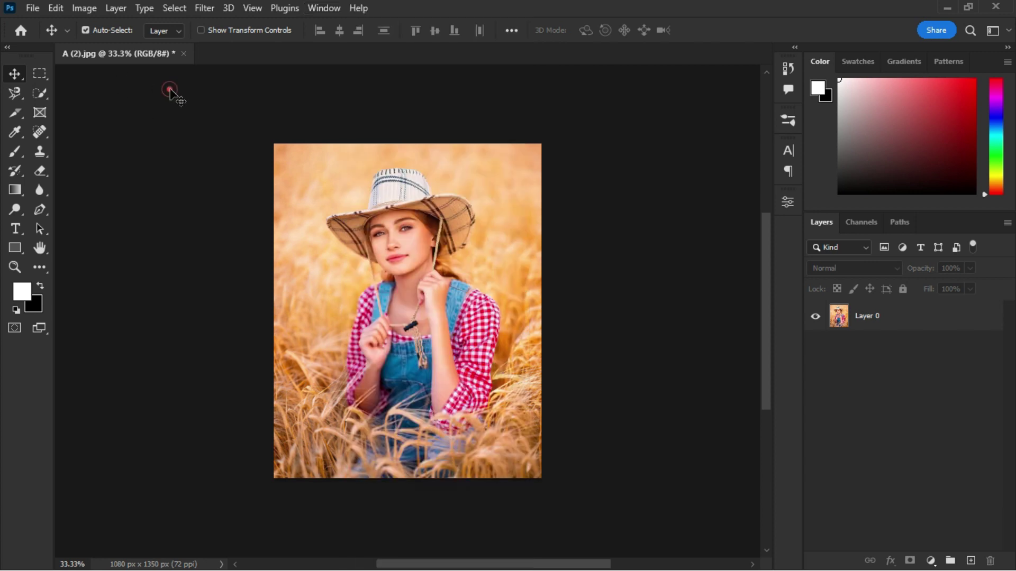
# Show the rulers and place a vertical guide on the photo at about 235 px
pyautogui.click(257, 9)
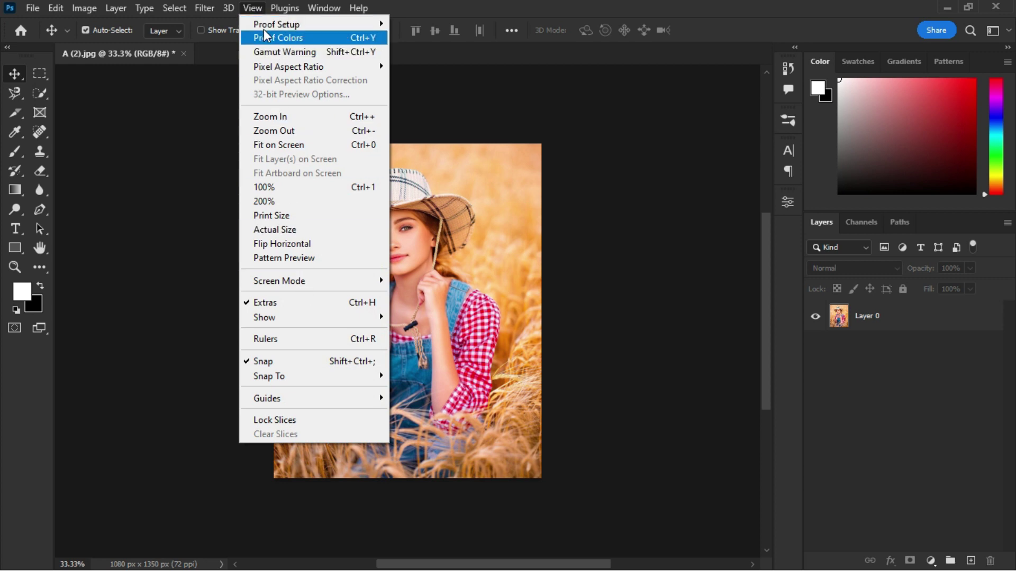
pyautogui.click(315, 340)
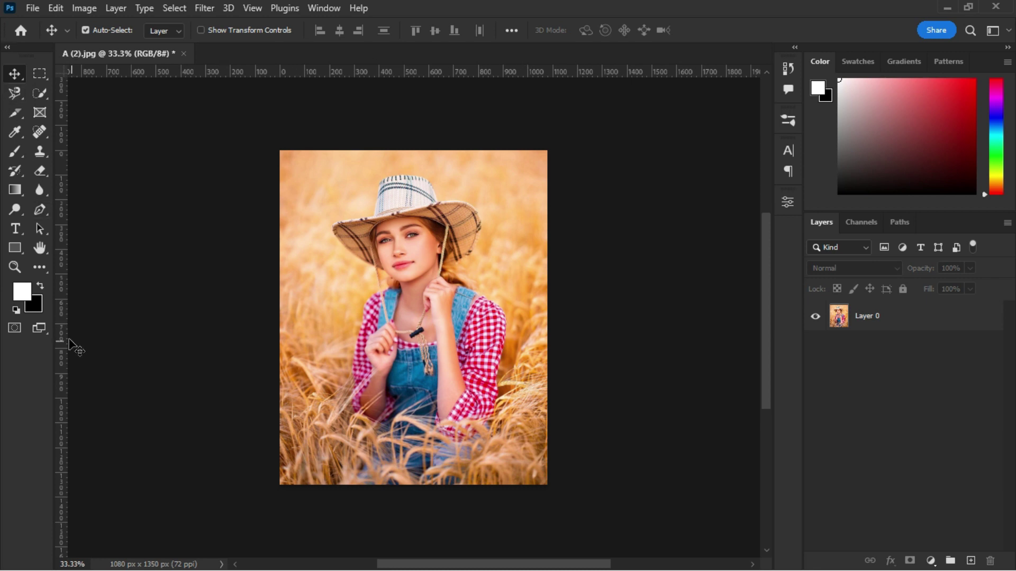
pyautogui.moveTo(56, 154); pyautogui.dragTo(127, 133)
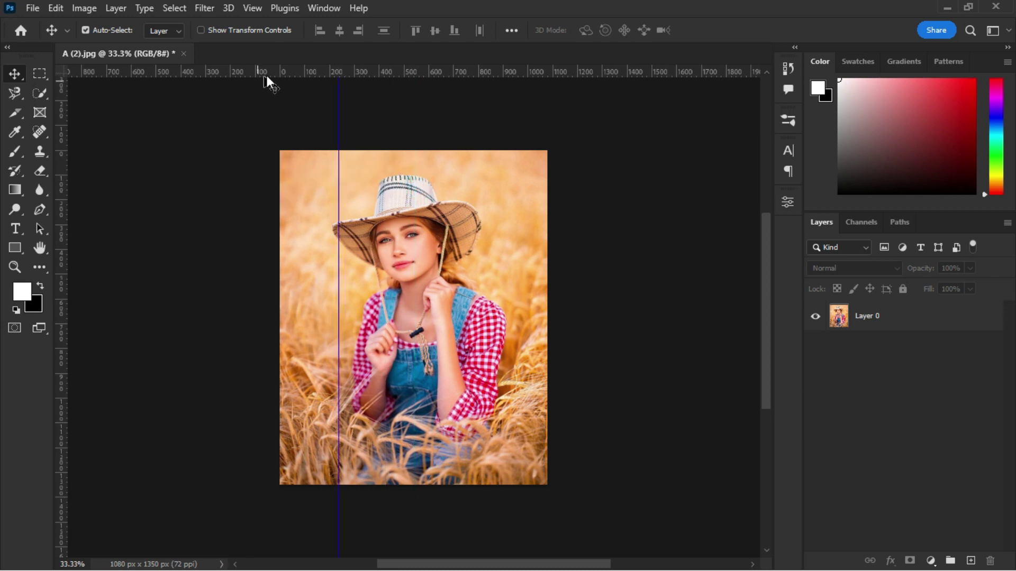
# Undock the photo document into its own floating window and place it over the empty workspace
pyautogui.moveTo(279, 64); pyautogui.dragTo(303, 94)
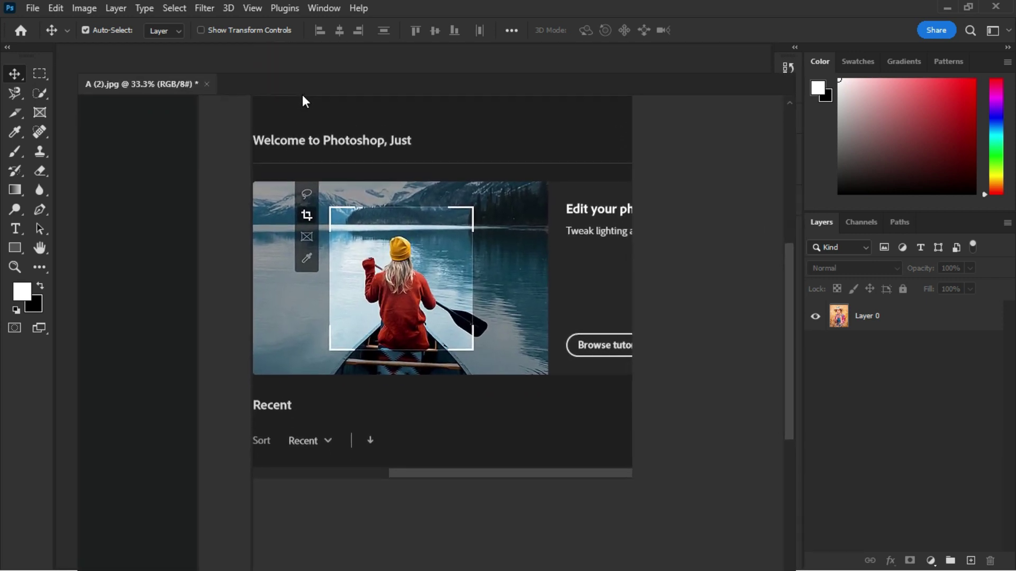
pyautogui.moveTo(236, 87); pyautogui.dragTo(363, 110)
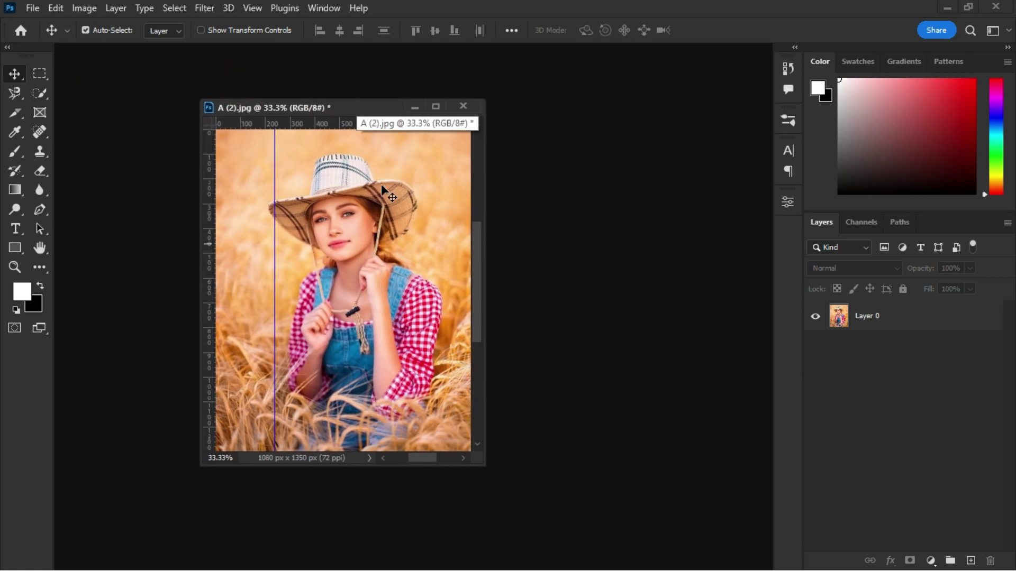
# Maximize the floating photo window, restore it to its floating size, and dock it back as a tab in the workspace
pyautogui.moveTo(370, 112)
pyautogui.mouseDown()
pyautogui.moveTo(371, 87)
pyautogui.moveTo(370, 127)
pyautogui.mouseUp()
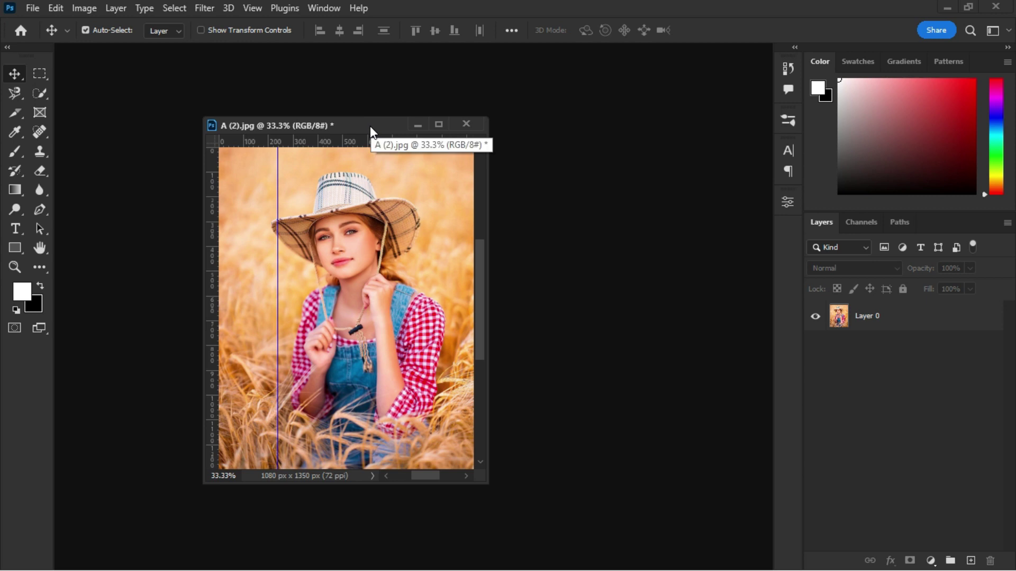
pyautogui.doubleClick(369, 126)
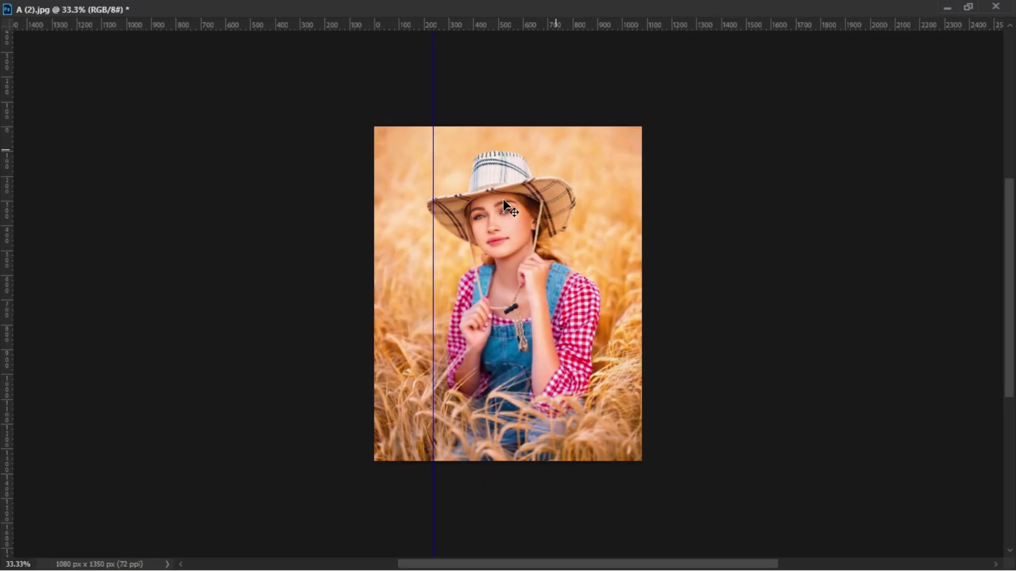
pyautogui.click(967, 6)
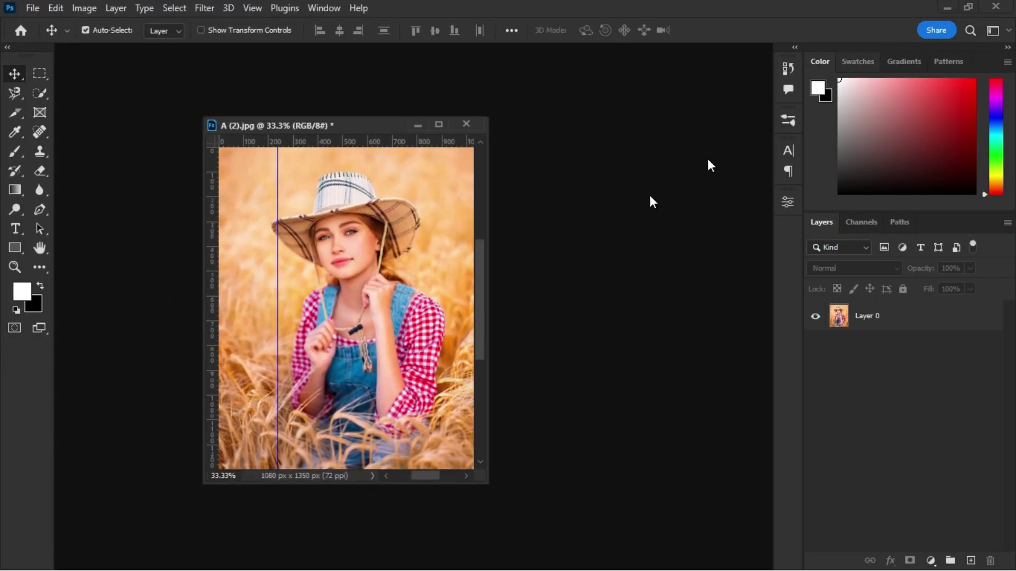
pyautogui.moveTo(358, 122); pyautogui.dragTo(313, 43)
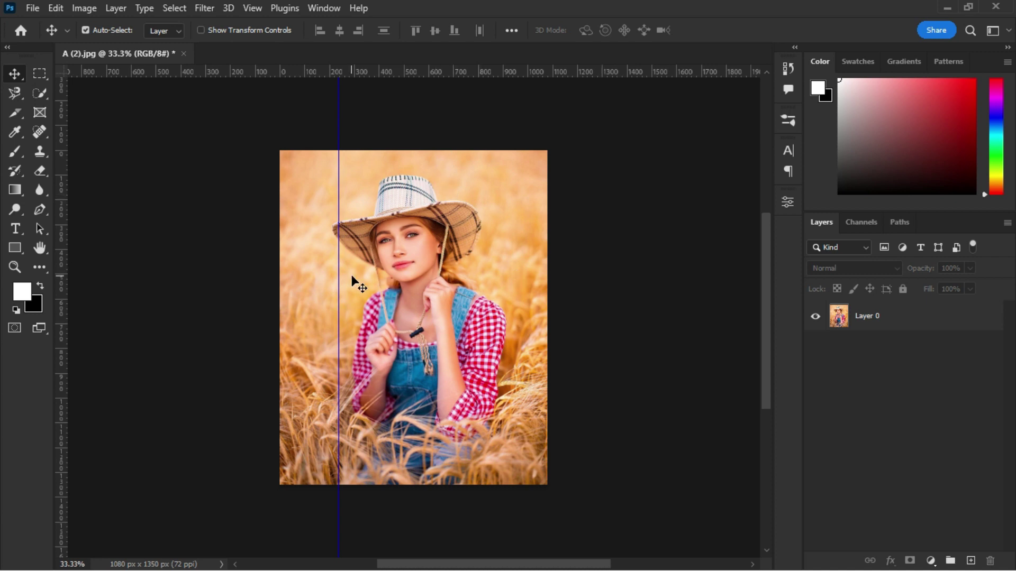
# Place a horizontal guide across the woman's hat at about 210 px, then undo and redo it
pyautogui.moveTo(358, 73); pyautogui.dragTo(352, 201)
pyautogui.hotkey('ctrl', 'z')
pyautogui.hotkey('ctrl', 'shift', 'z')
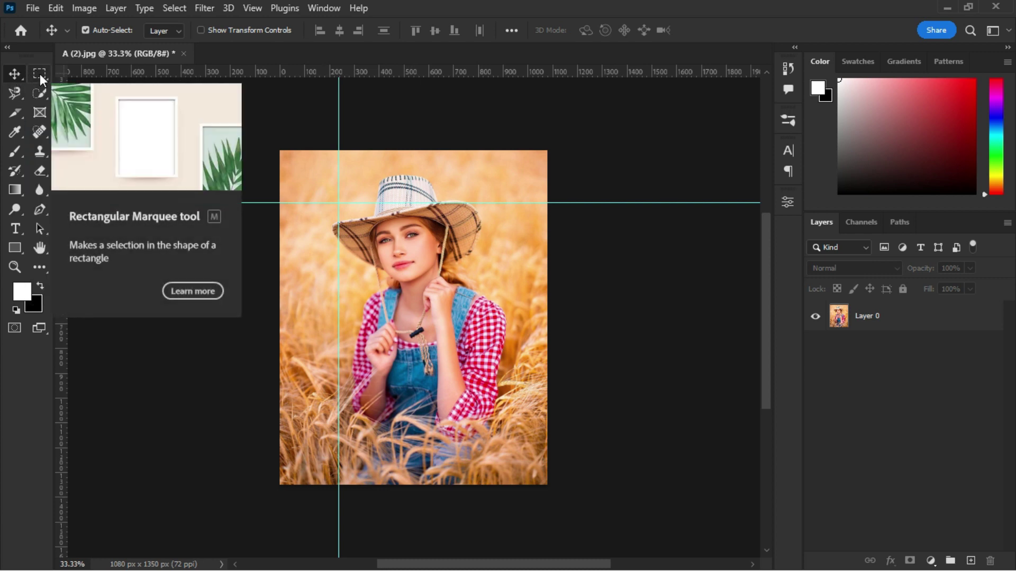
# Switch the lasso tool group to the Lasso Tool and the crop group to the Crop Tool, and activate the Frame Tool
pyautogui.click(15, 94)
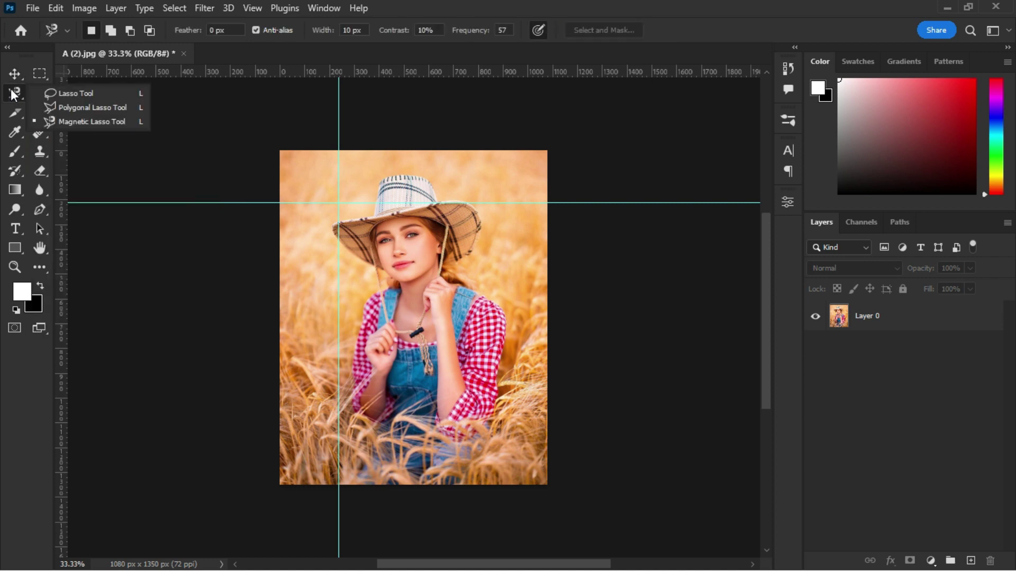
pyautogui.click(53, 94)
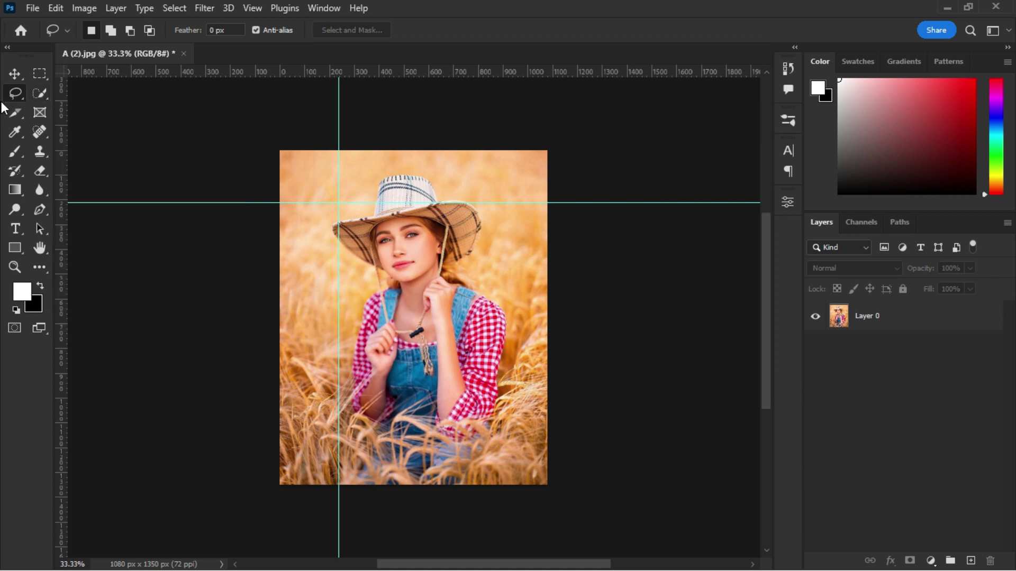
pyautogui.click(14, 112)
pyautogui.click(53, 112)
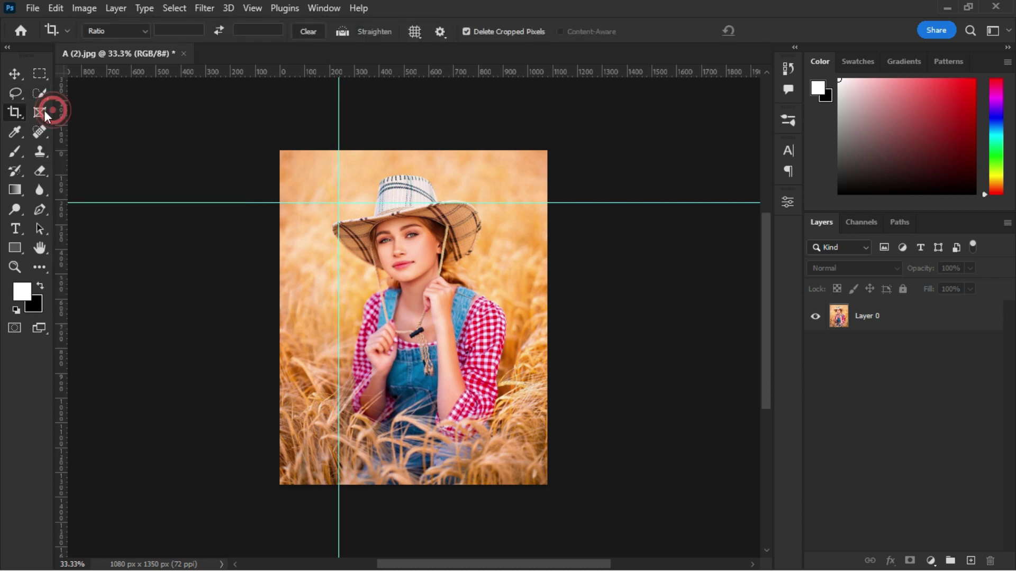
pyautogui.click(39, 113)
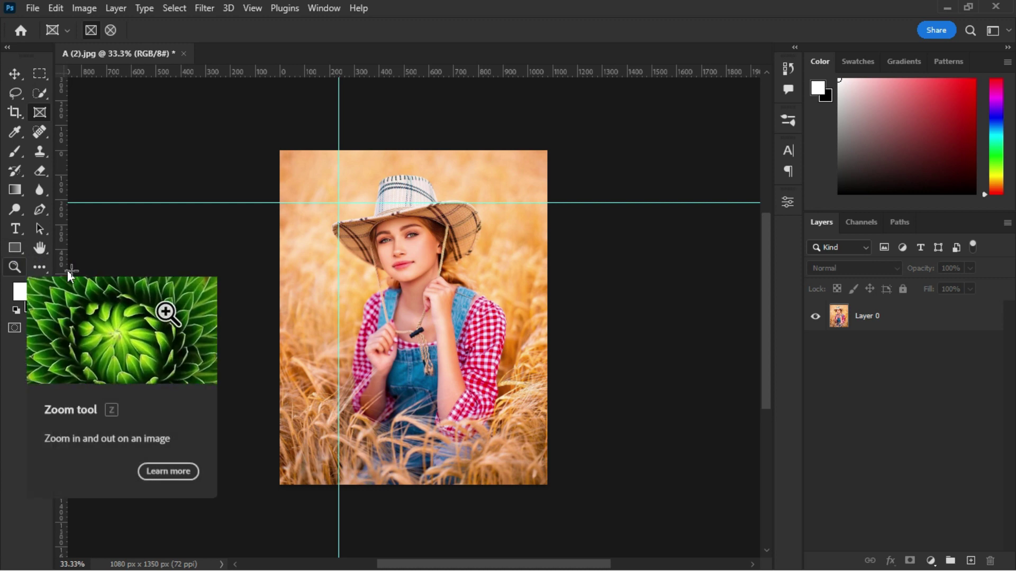
# Look through the tool groups in the Customize Toolbar dialog, cancel it without changes, and return to the Move Tool
pyautogui.click(40, 267)
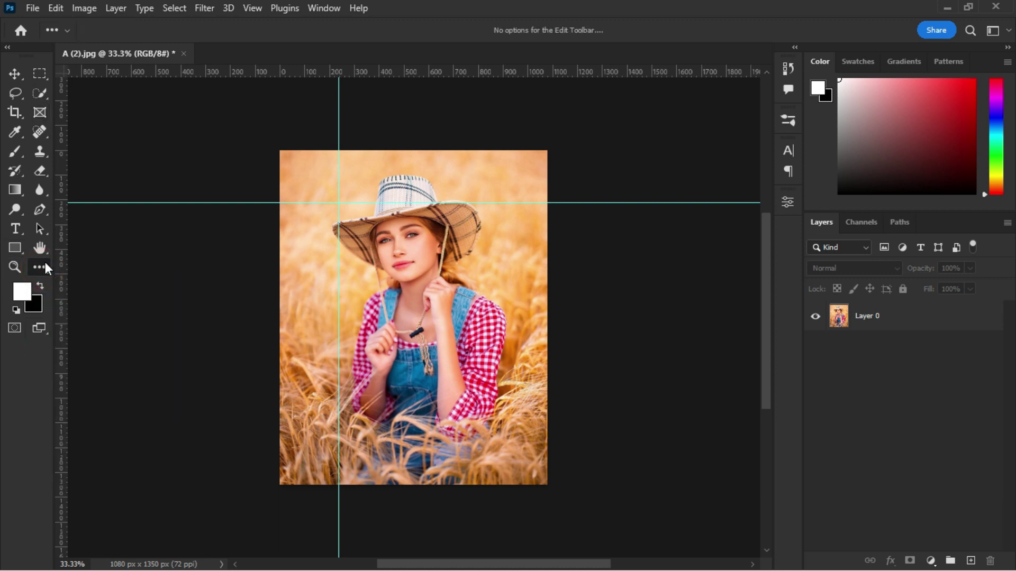
pyautogui.click(40, 266)
pyautogui.click(82, 269)
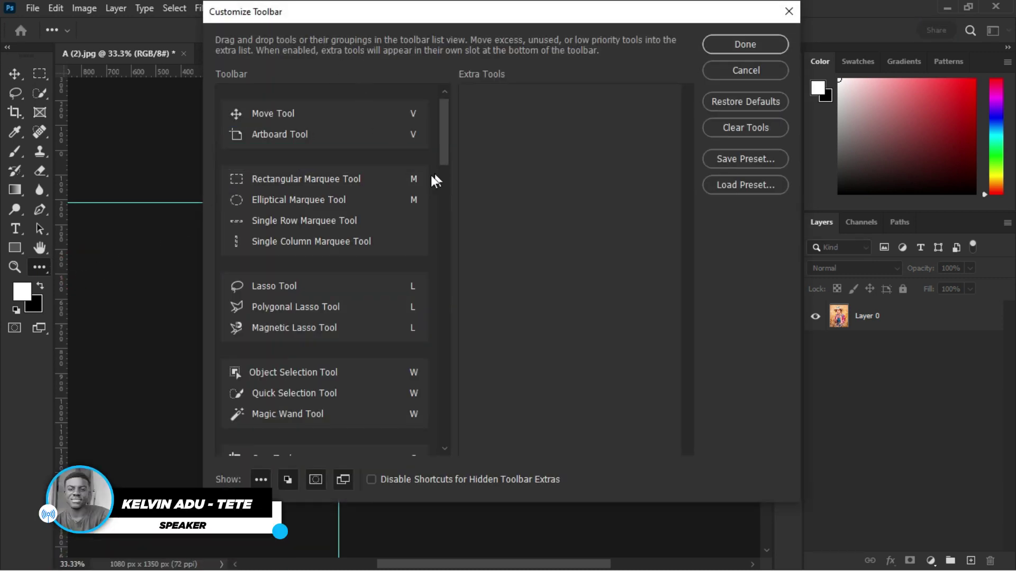
pyautogui.scroll(-12, 434, 181)
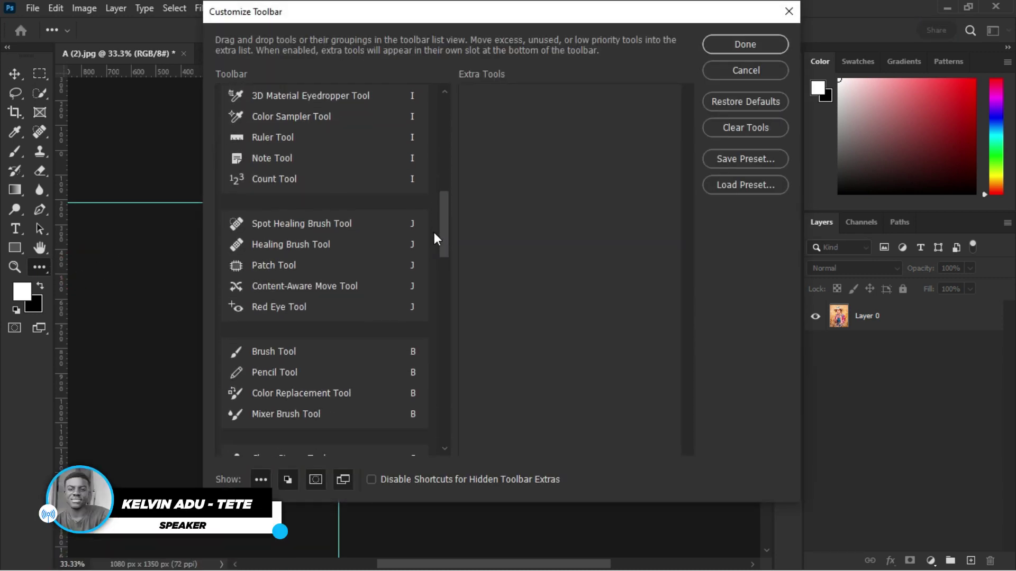
pyautogui.scroll(-10, 434, 239)
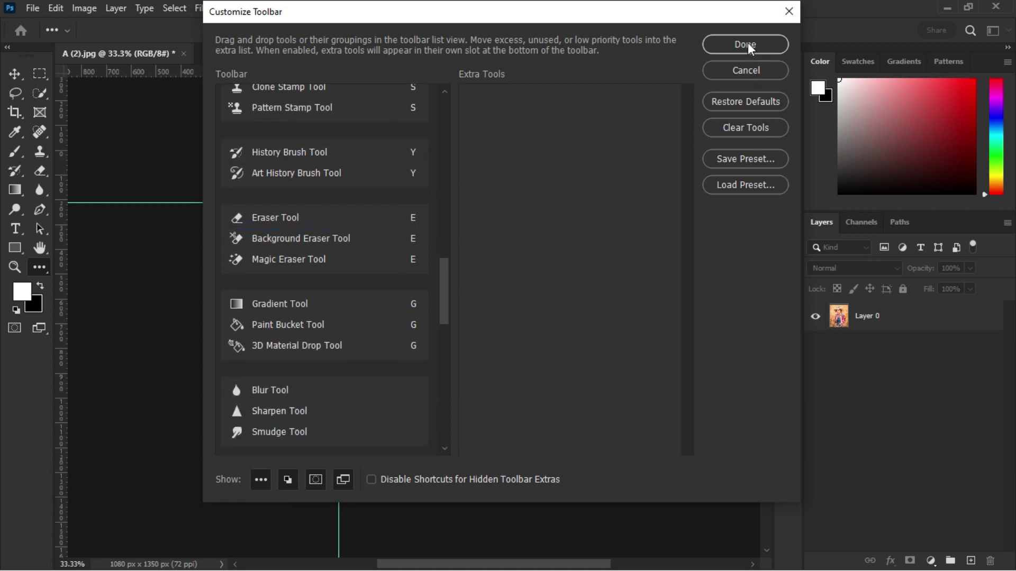
pyautogui.click(746, 70)
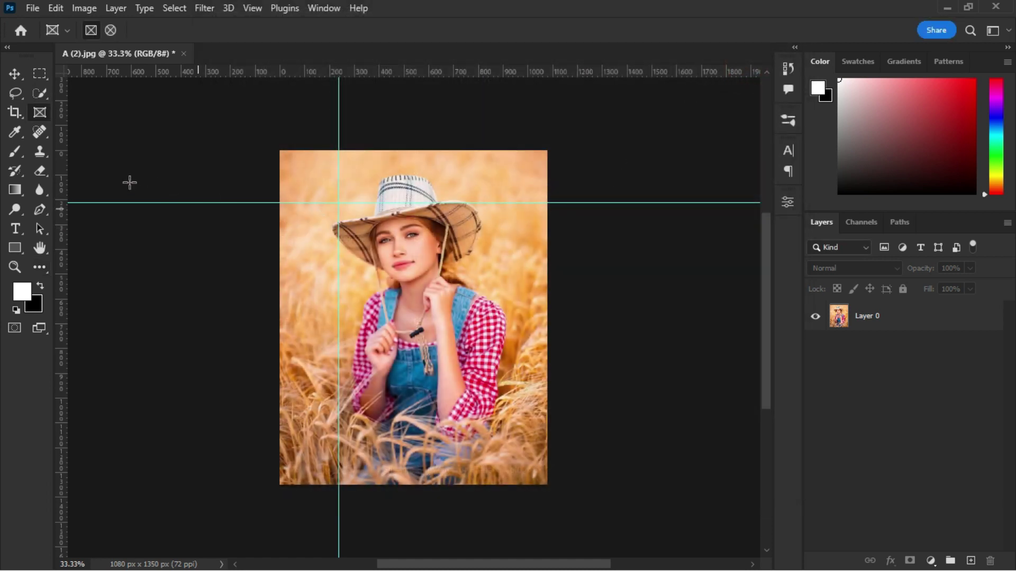
pyautogui.click(15, 73)
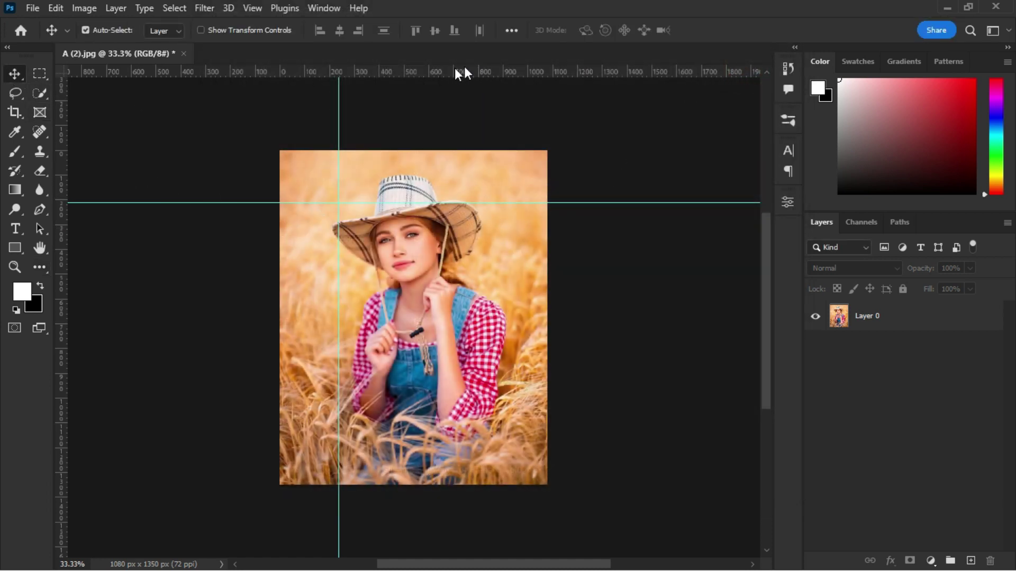